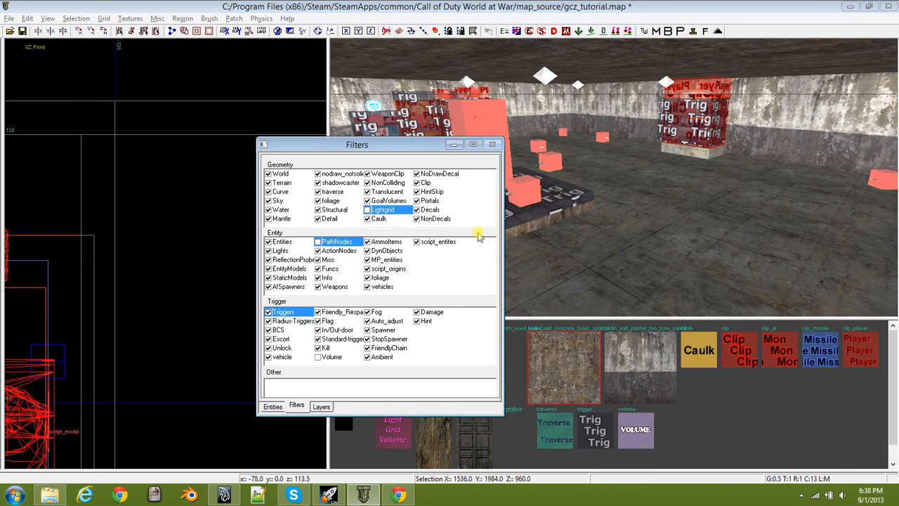
# Filter out clip brushes and triggers so the room's machines show without their overlays.
pyautogui.click(416, 182)
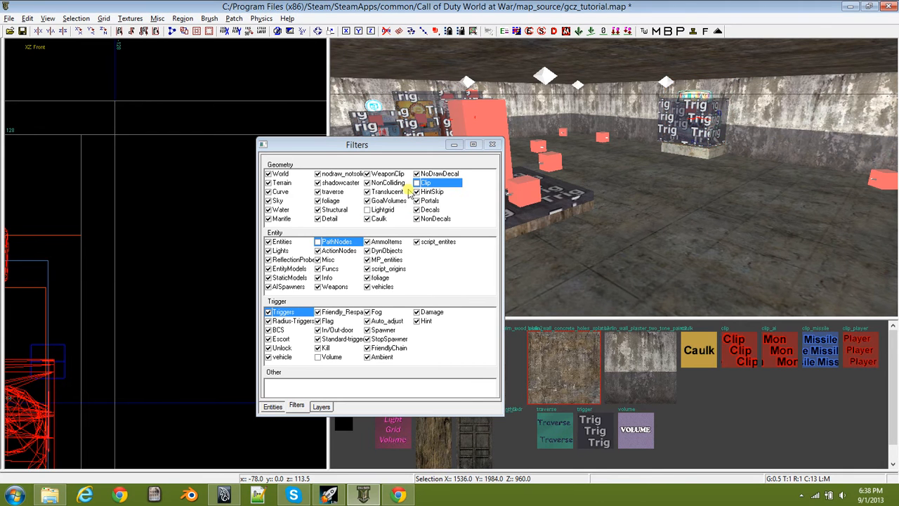
pyautogui.click(269, 312)
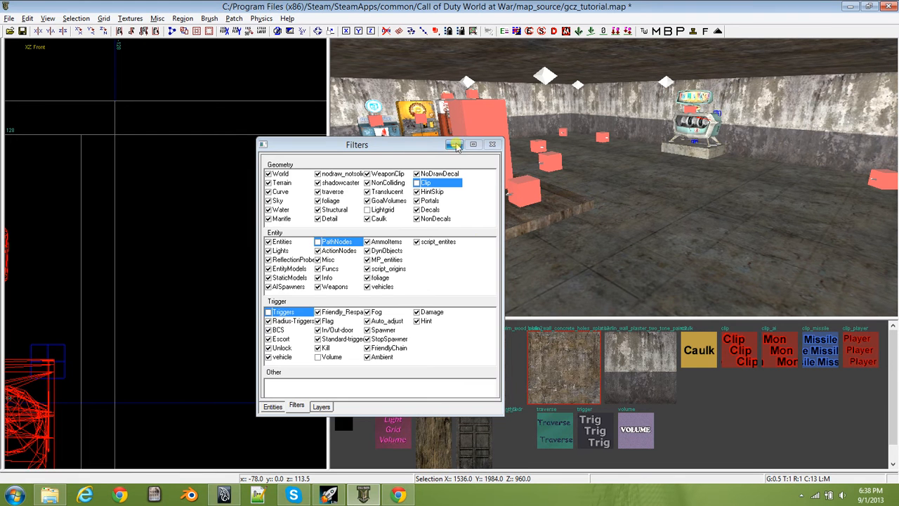
pyautogui.click(454, 145)
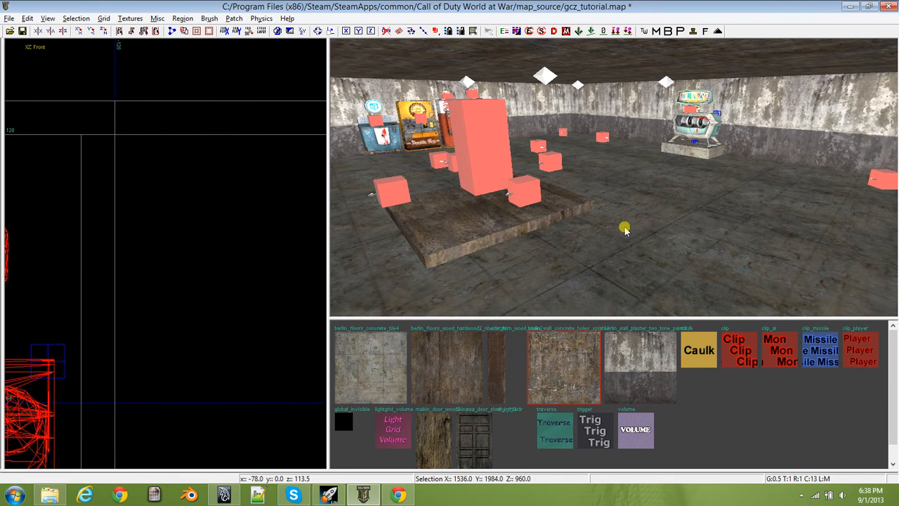
# Survey the whole map layout in the XY top view alongside the room in the camera view.
pyautogui.moveTo(616, 235); pyautogui.dragTo(475, 233, button='right')
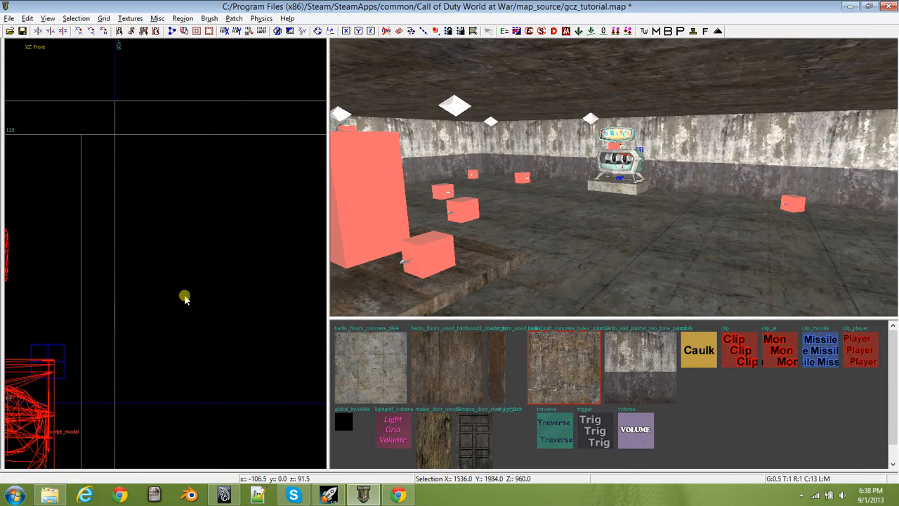
pyautogui.moveTo(94, 325); pyautogui.dragTo(252, 256, button='right')
pyautogui.scroll(-5, 146, 326)
pyautogui.hotkey('ctrl', 'Tab')
pyautogui.hotkey('ctrl', 'Tab')
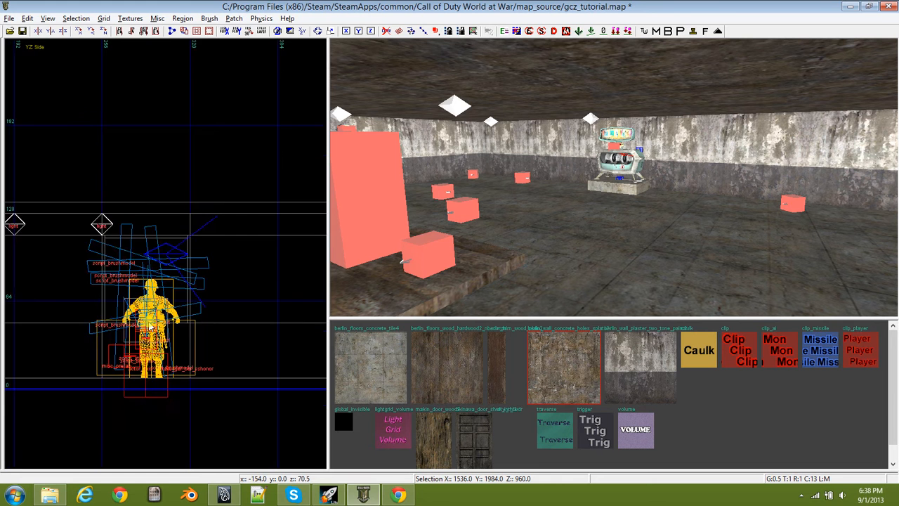
pyautogui.scroll(-6, 147, 326)
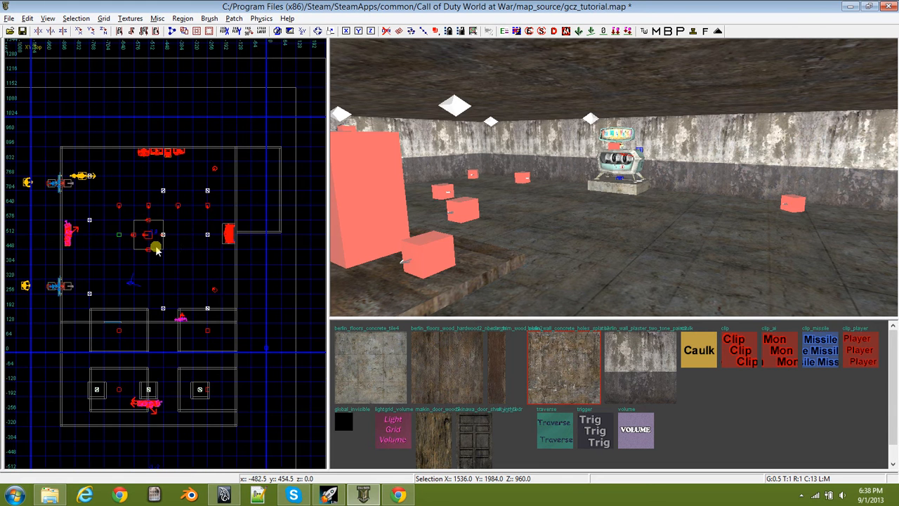
pyautogui.moveTo(149, 254); pyautogui.dragTo(176, 241, button='right')
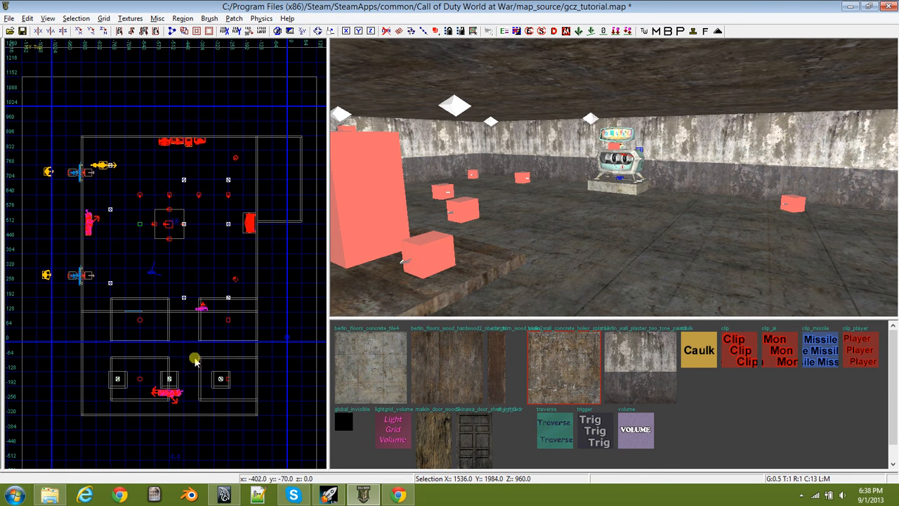
pyautogui.moveTo(165, 289); pyautogui.dragTo(164, 307, button='right')
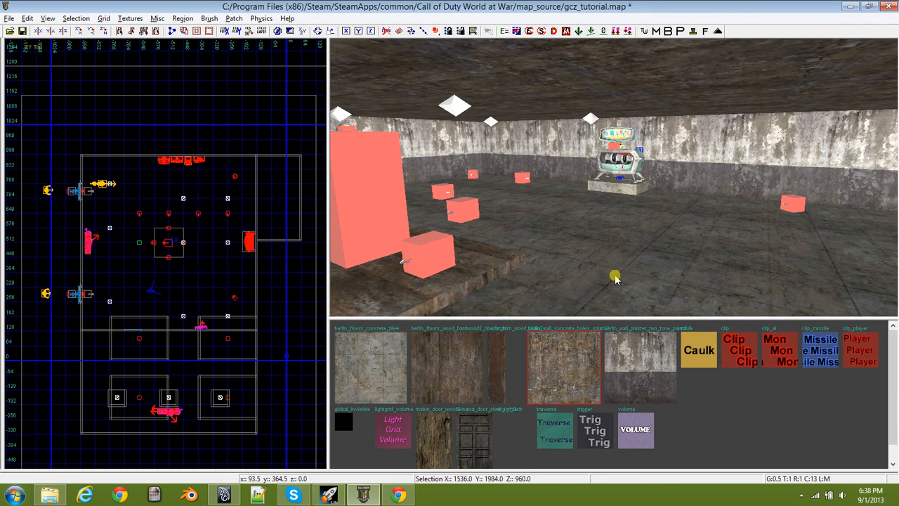
pyautogui.moveTo(608, 262); pyautogui.dragTo(583, 264, button='right')
pyautogui.moveTo(172, 306); pyautogui.dragTo(213, 258, button='right')
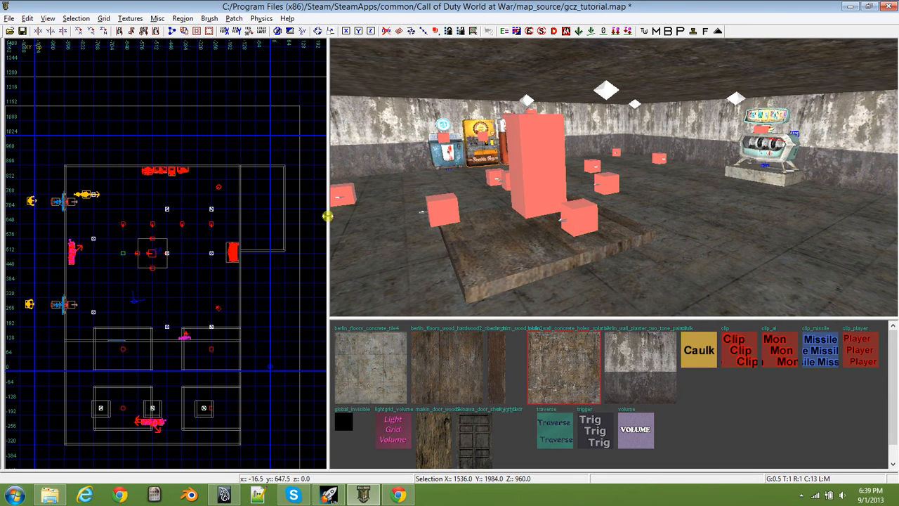
# Examine the central platform, perk machines and Pack-a-Punch machine around the room in the camera view.
pyautogui.moveTo(570, 213); pyautogui.dragTo(546, 255, button='right')
pyautogui.scroll(8, 516, 233)
pyautogui.scroll(-7, 515, 234)
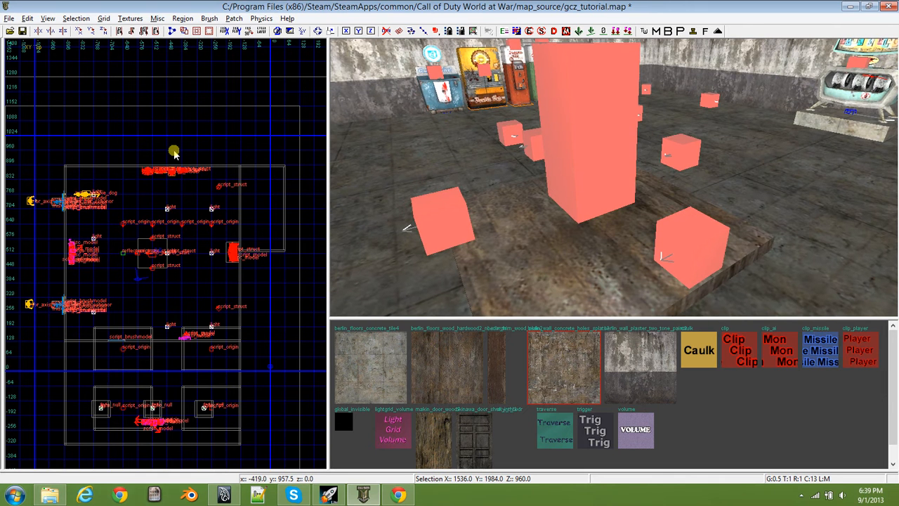
pyautogui.keyDown('ctrl'); pyautogui.middleClick(174, 146); pyautogui.keyUp('ctrl')
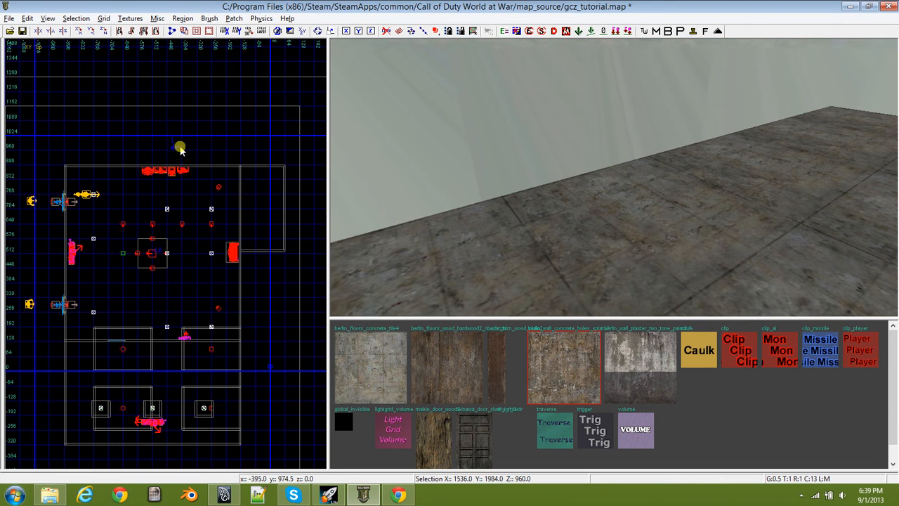
pyautogui.moveTo(429, 187); pyautogui.dragTo(506, 178, button='right')
pyautogui.scroll(3, 511, 172)
pyautogui.scroll(3, 506, 179)
pyautogui.moveTo(638, 170); pyautogui.dragTo(583, 169, button='right')
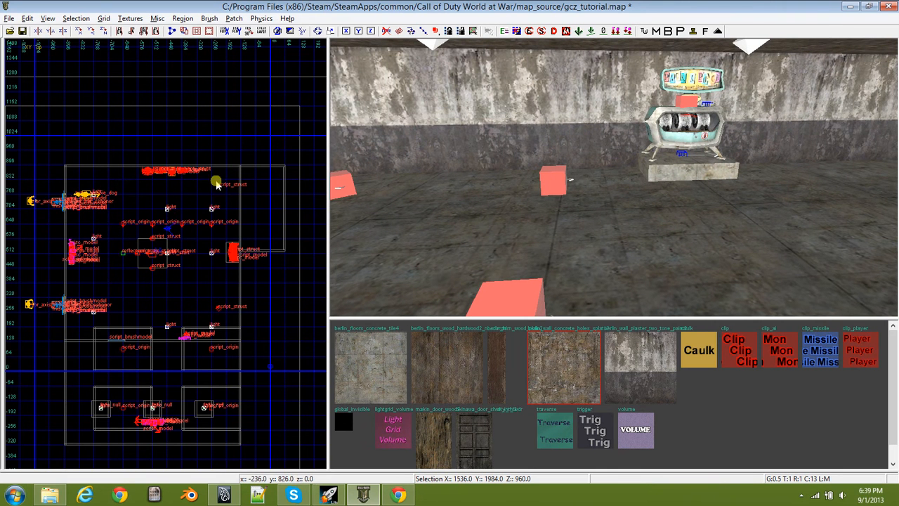
pyautogui.moveTo(217, 184); pyautogui.dragTo(160, 180, button='middle')
pyautogui.scroll(1, 224, 243)
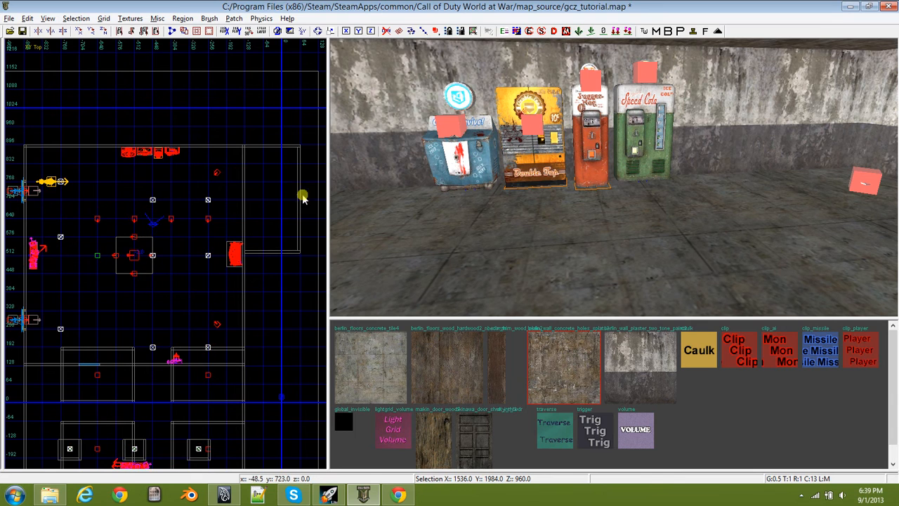
pyautogui.moveTo(728, 171); pyautogui.dragTo(728, 171, button='right')
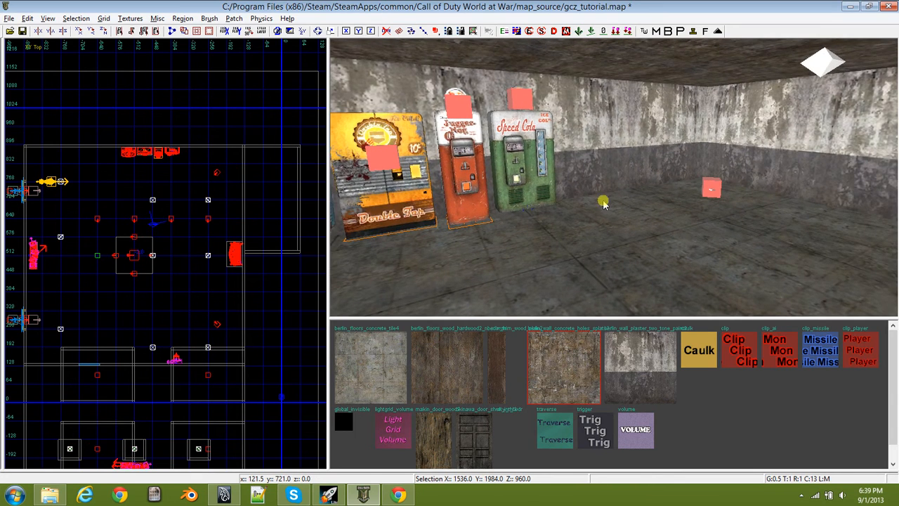
pyautogui.moveTo(612, 171); pyautogui.dragTo(612, 171, button='right')
pyautogui.moveTo(376, 229); pyautogui.dragTo(814, 297, button='right')
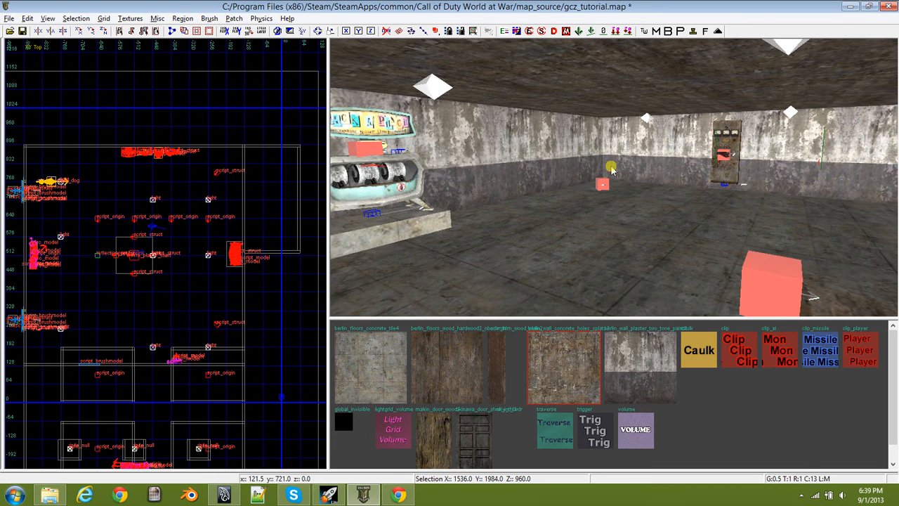
# Review the map's filters, layers and worldspawn entity properties, closing the properties window when done.
pyautogui.press('f')
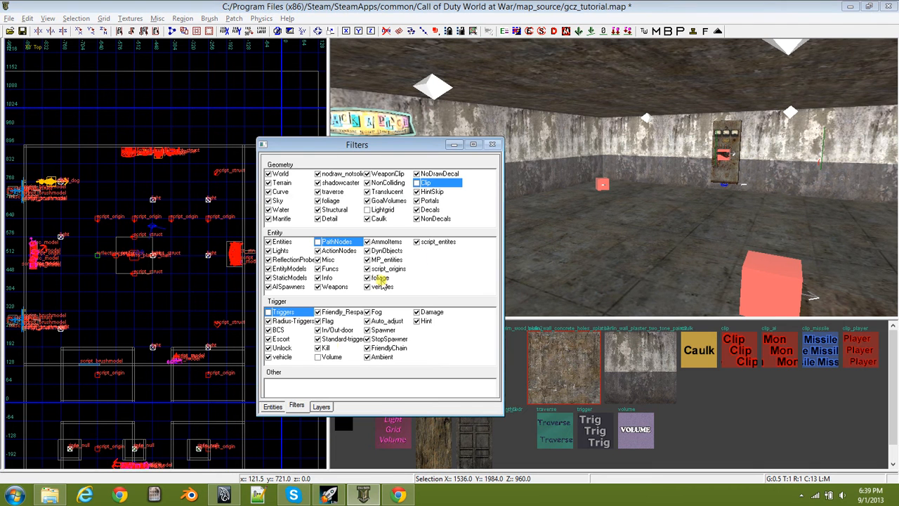
pyautogui.click(273, 408)
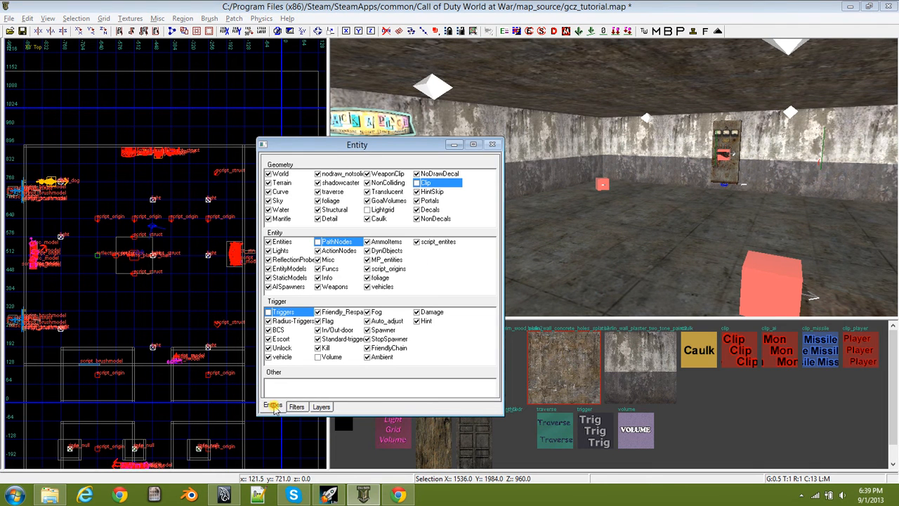
pyautogui.click(320, 406)
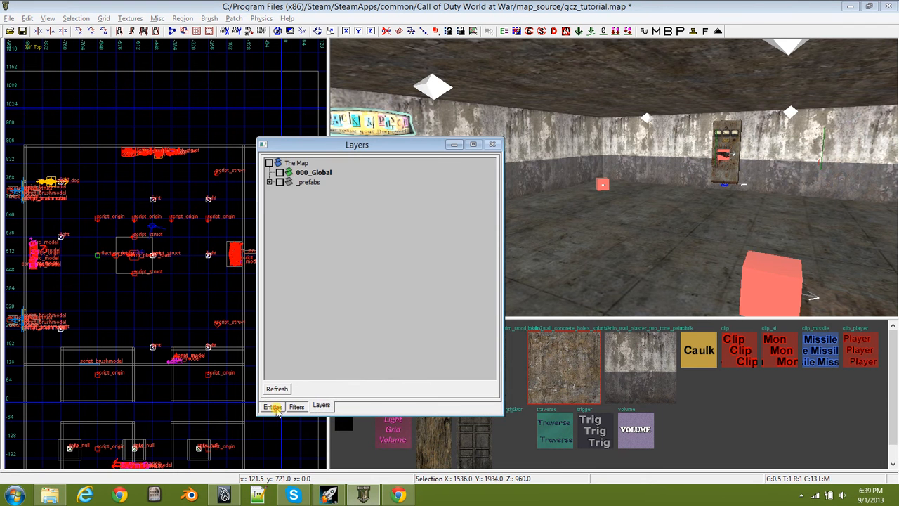
pyautogui.click(273, 407)
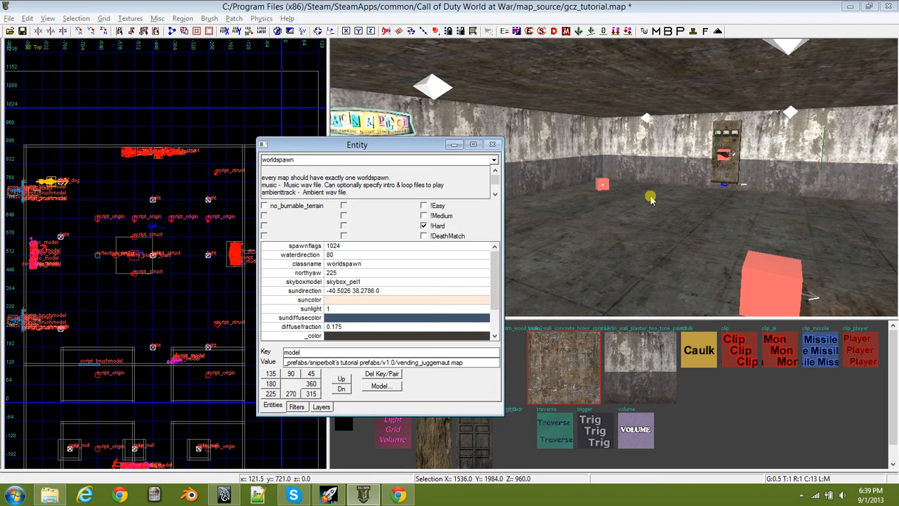
pyautogui.hotkey('ctrl', 'n')
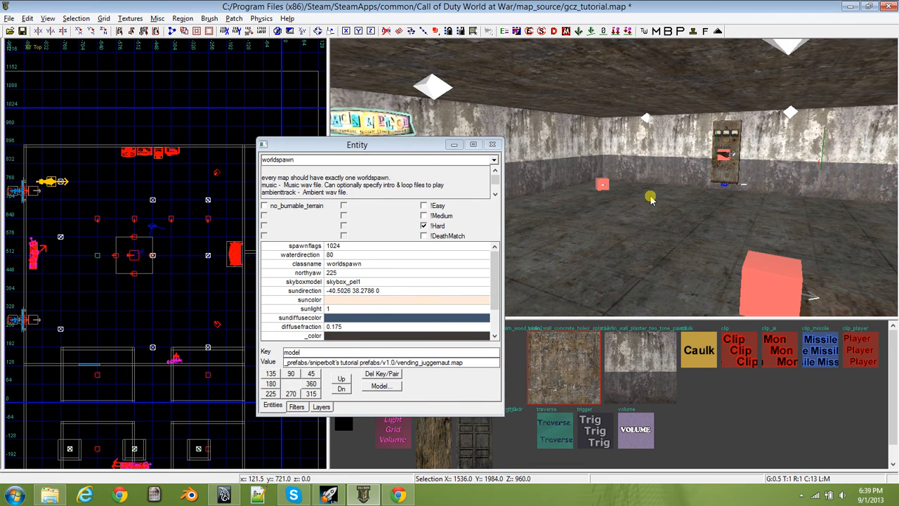
pyautogui.press('n')
# Draw a thin horizontal brush about 102 by 10 units outward from the room's outer wall in the XY top view.
pyautogui.moveTo(598, 218)
pyautogui.mouseDown(button='right')
pyautogui.moveTo(537, 224)
pyautogui.moveTo(597, 224)
pyautogui.moveTo(418, 211)
pyautogui.mouseUp(button='right')
pyautogui.moveTo(513, 200)
pyautogui.mouseDown(button='right')
pyautogui.moveTo(618, 207)
pyautogui.moveTo(561, 225)
pyautogui.moveTo(597, 232)
pyautogui.moveTo(590, 205)
pyautogui.moveTo(611, 211)
pyautogui.moveTo(525, 204)
pyautogui.mouseUp(button='right')
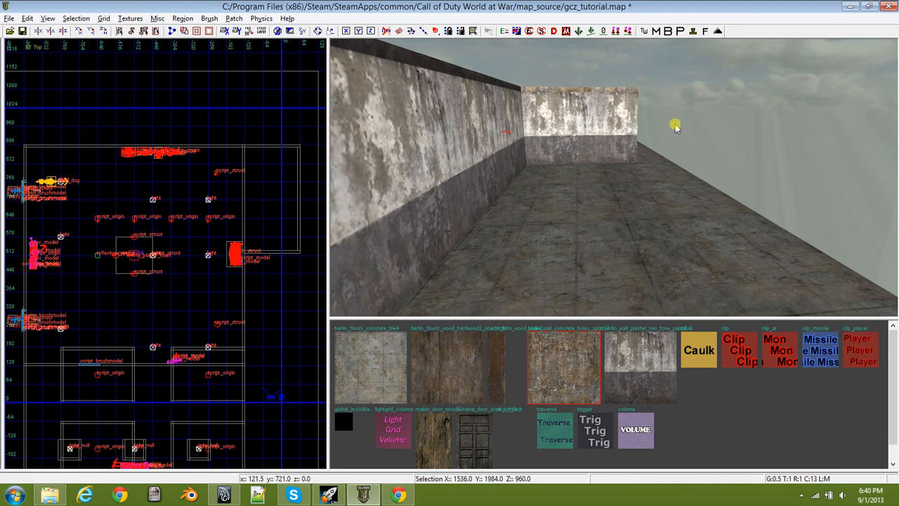
pyautogui.scroll(4, 211, 295)
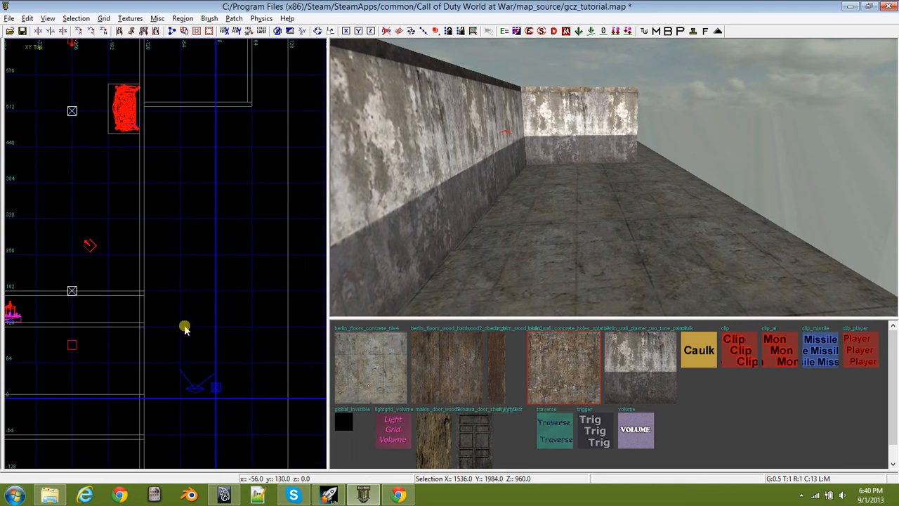
pyautogui.moveTo(145, 318)
pyautogui.mouseDown()
pyautogui.moveTo(203, 323)
pyautogui.moveTo(174, 331)
pyautogui.moveTo(128, 315)
pyautogui.mouseUp()
pyautogui.scroll(5, 173, 331)
pyautogui.scroll(-5, 128, 315)
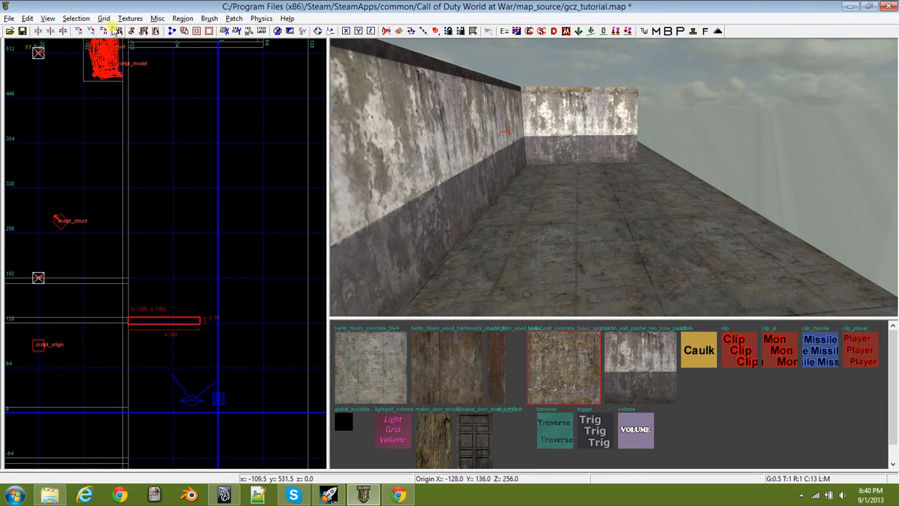
# Set the grid size to 8 with the new brush still selected.
pyautogui.click(104, 19)
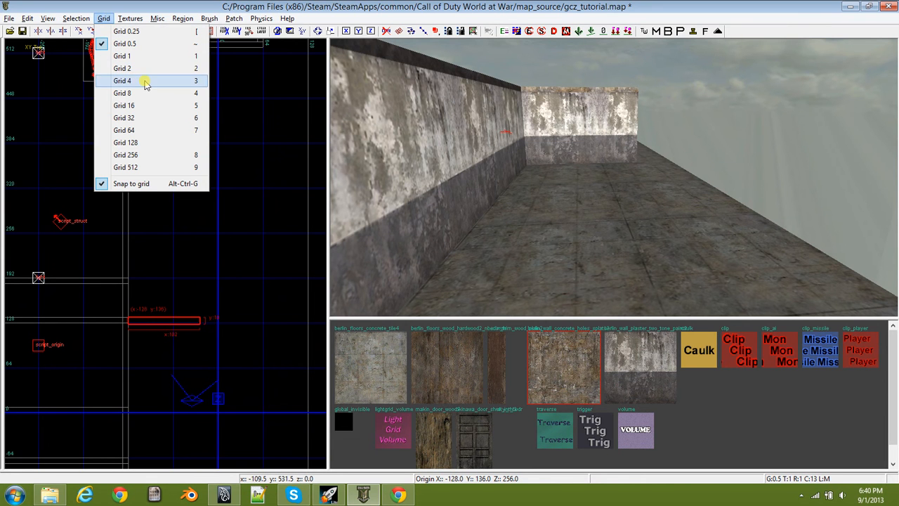
pyautogui.click(141, 93)
pyautogui.scroll(2, 227, 341)
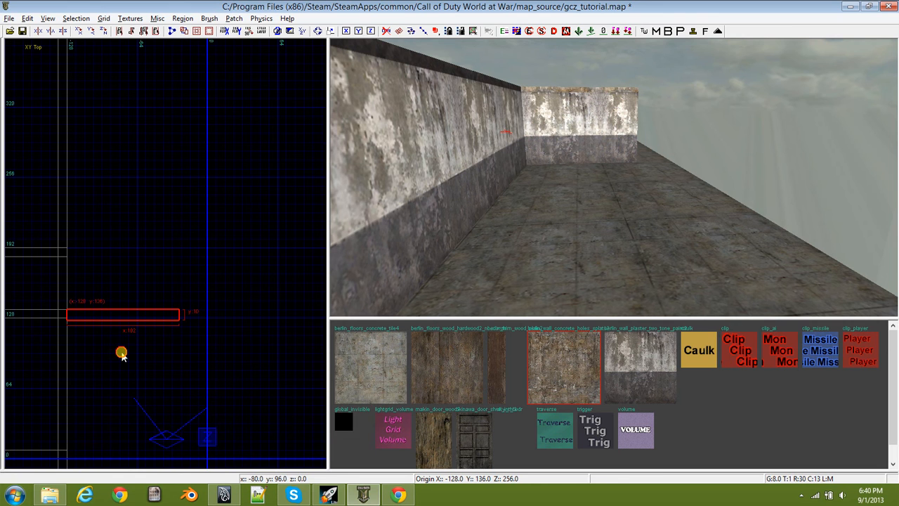
pyautogui.moveTo(121, 352); pyautogui.dragTo(126, 347)
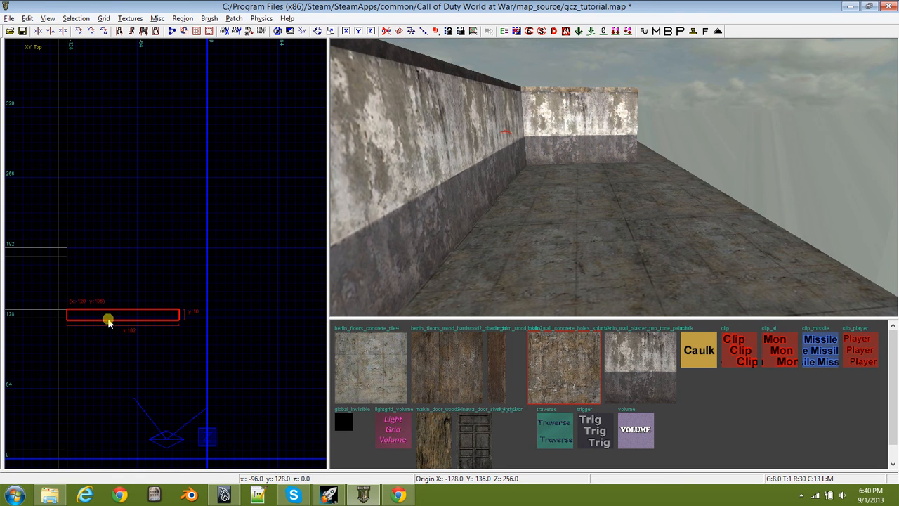
pyautogui.scroll(-4, 111, 318)
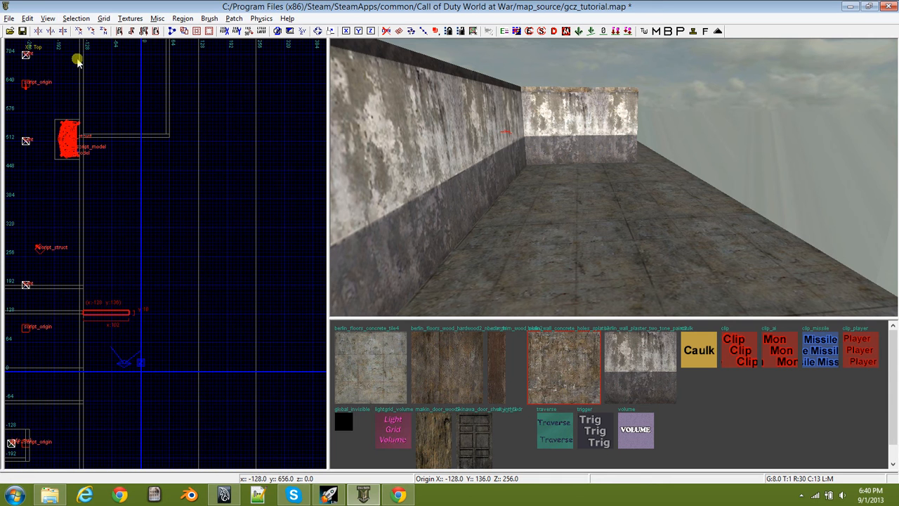
# Turn on cubic clipping, inspect the building's exterior in the camera view, and turn cubic clipping off again.
pyautogui.click(44, 19)
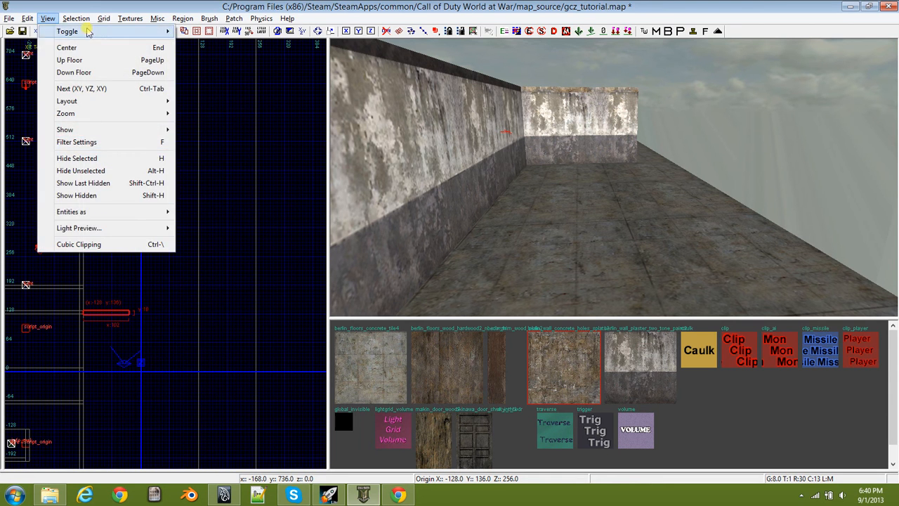
pyautogui.moveTo(103, 19)
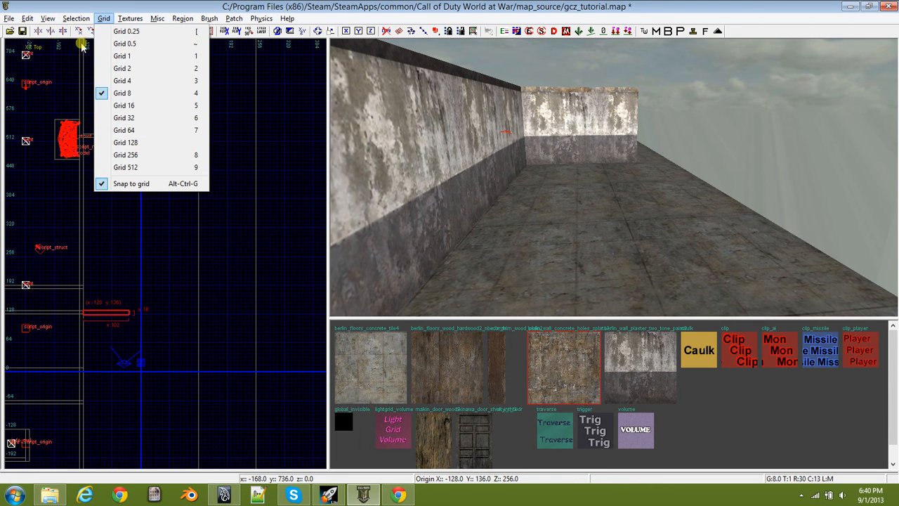
pyautogui.moveTo(61, 21)
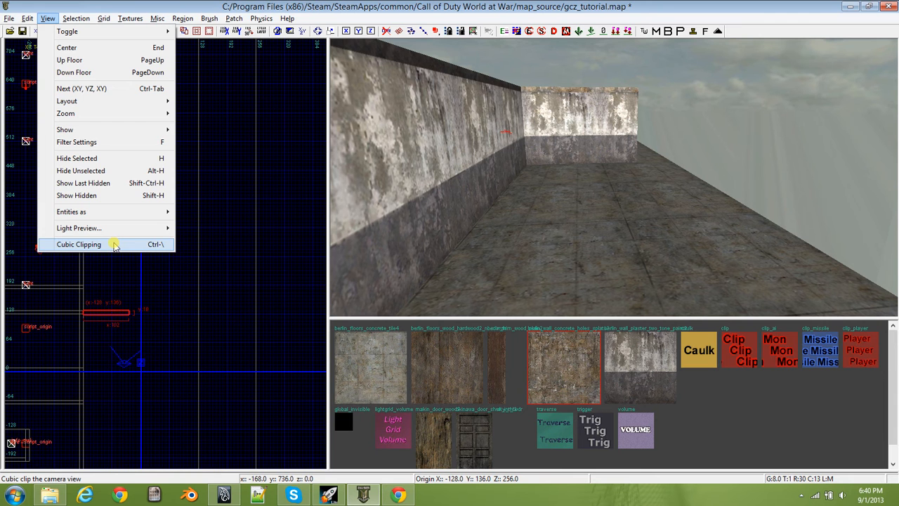
pyautogui.click(115, 245)
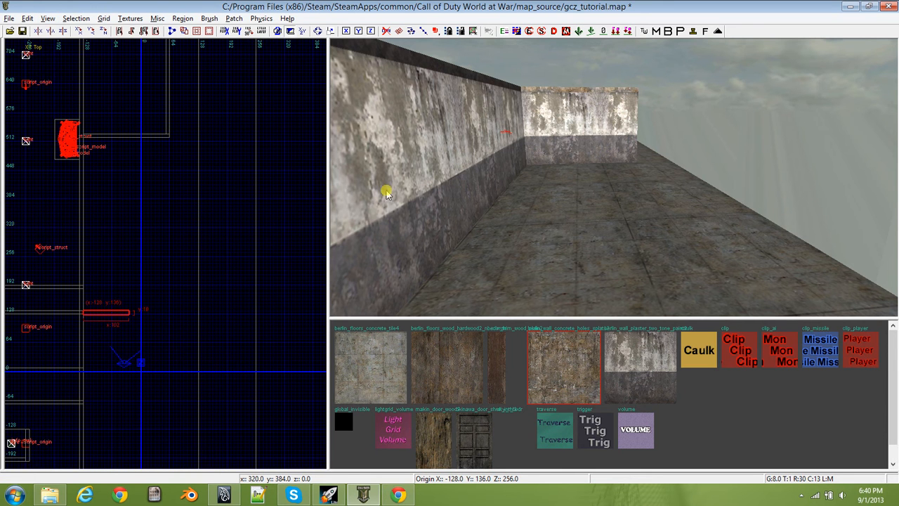
pyautogui.moveTo(581, 174); pyautogui.dragTo(498, 164, button='right')
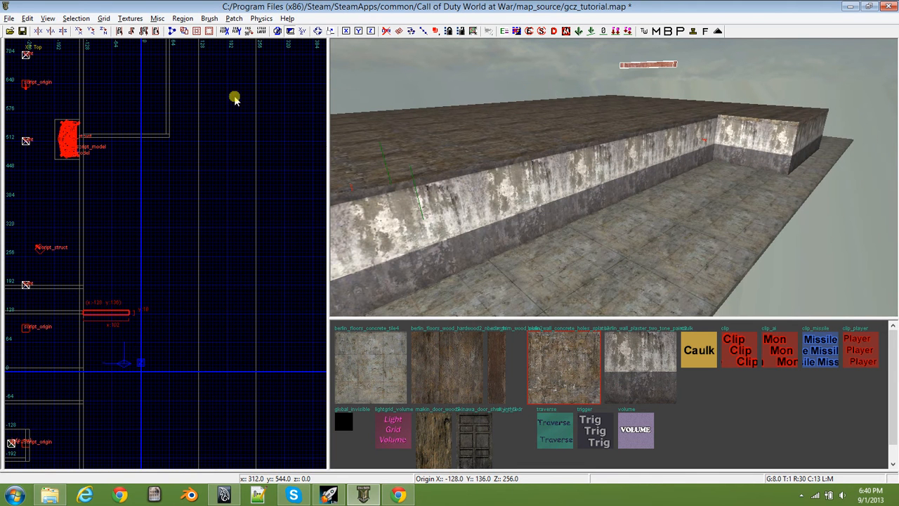
pyautogui.click(76, 18)
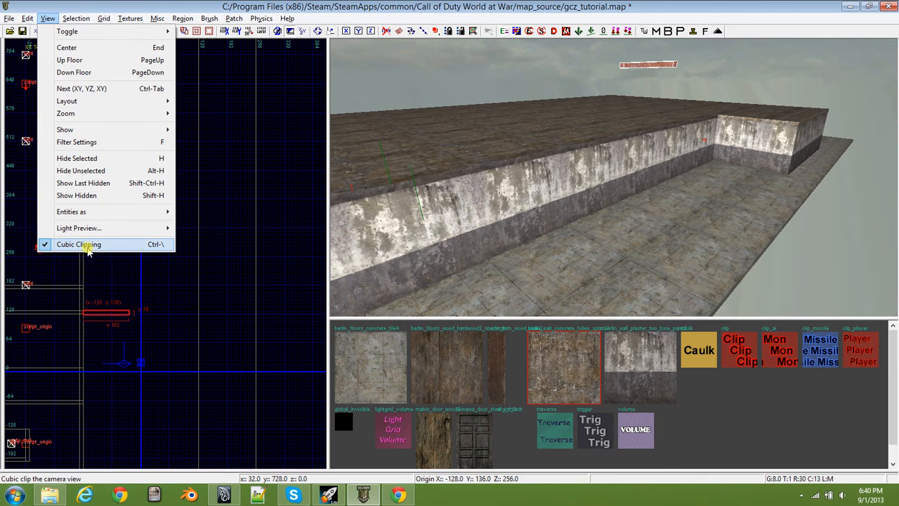
pyautogui.click(88, 245)
# Lower the new brush in the XZ front view so its origin is at Z 128, beside the outer wall.
pyautogui.moveTo(600, 145); pyautogui.dragTo(608, 139, button='right')
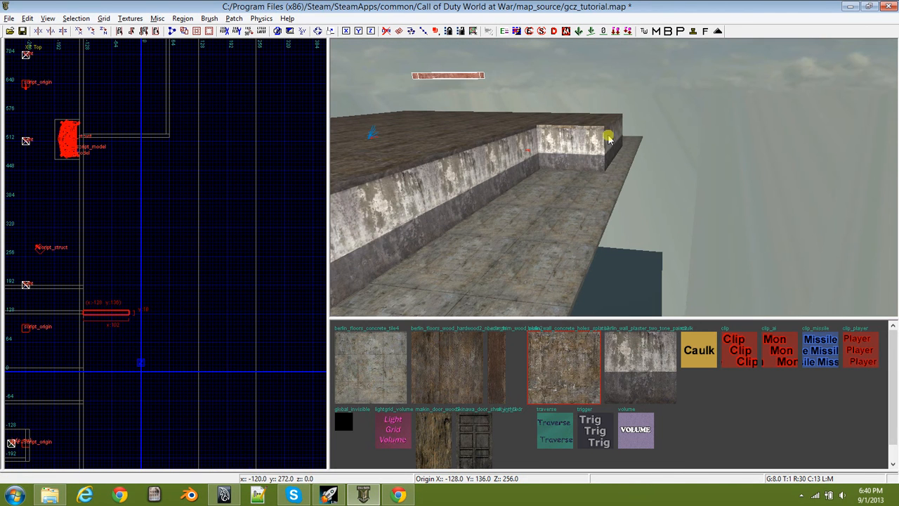
pyautogui.hotkey('ctrl', 'Tab')
pyautogui.moveTo(172, 253); pyautogui.dragTo(177, 316)
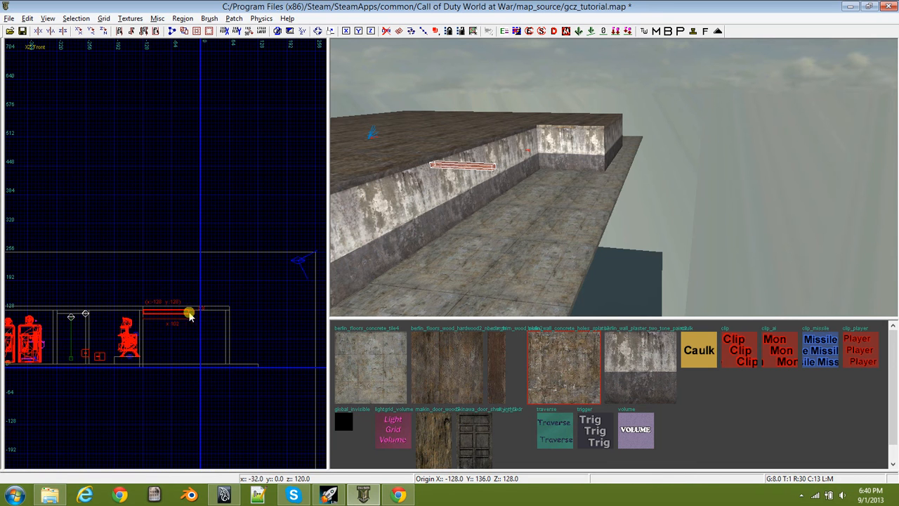
# Stretch the new brush down to the floor in the XZ front view, making it 120 units tall.
pyautogui.hotkey('ctrl', 'Tab')
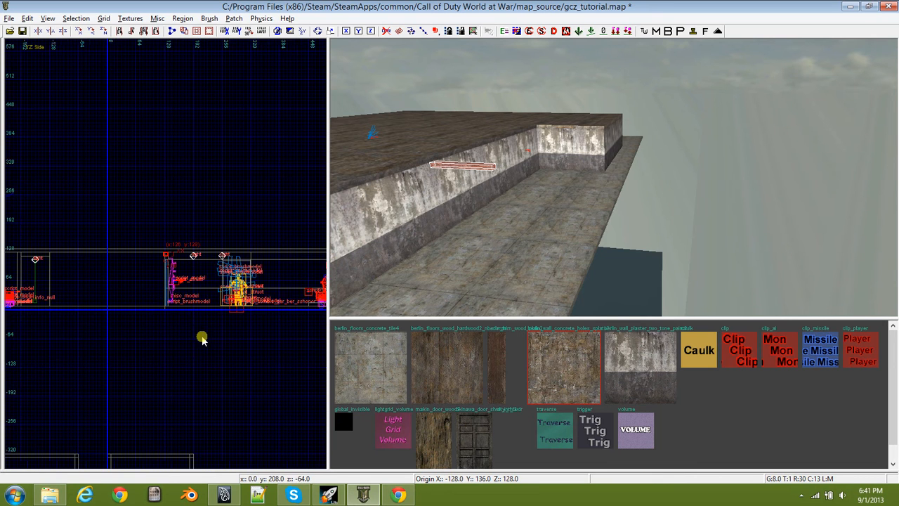
pyautogui.hotkey('ctrl', 'Tab')
pyautogui.hotkey('ctrl', 'Tab')
pyautogui.moveTo(157, 287); pyautogui.dragTo(166, 335)
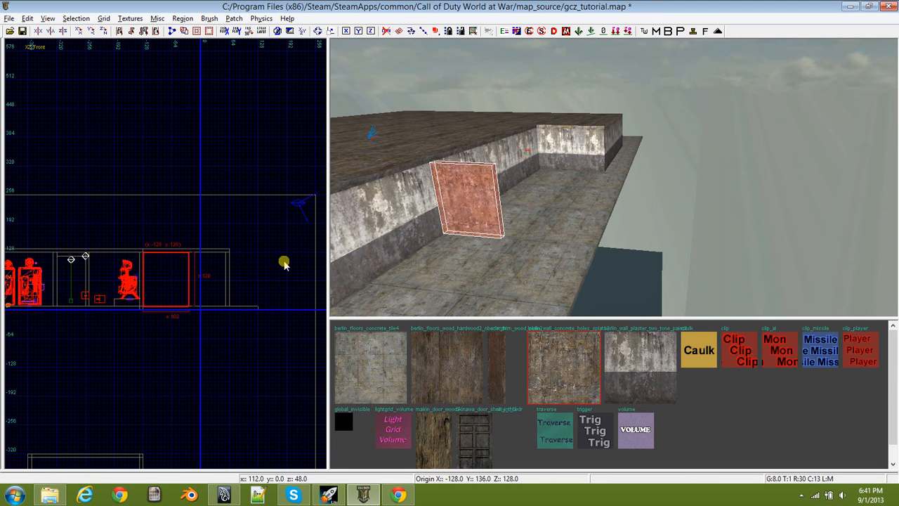
# Lengthen the new wall outward to 190 units along X in the XZ front view, and deselect it.
pyautogui.scroll(1, 405, 237)
pyautogui.scroll(5, 143, 336)
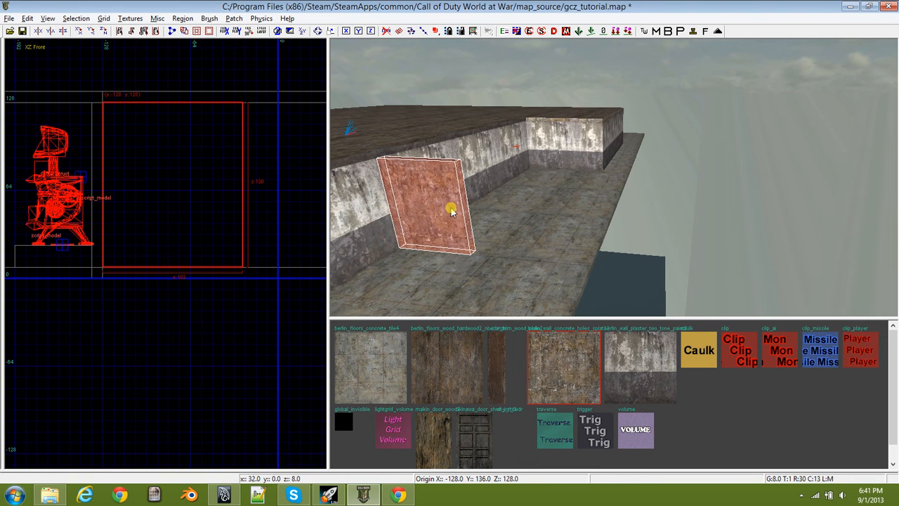
pyautogui.moveTo(267, 187); pyautogui.dragTo(148, 182, button='right')
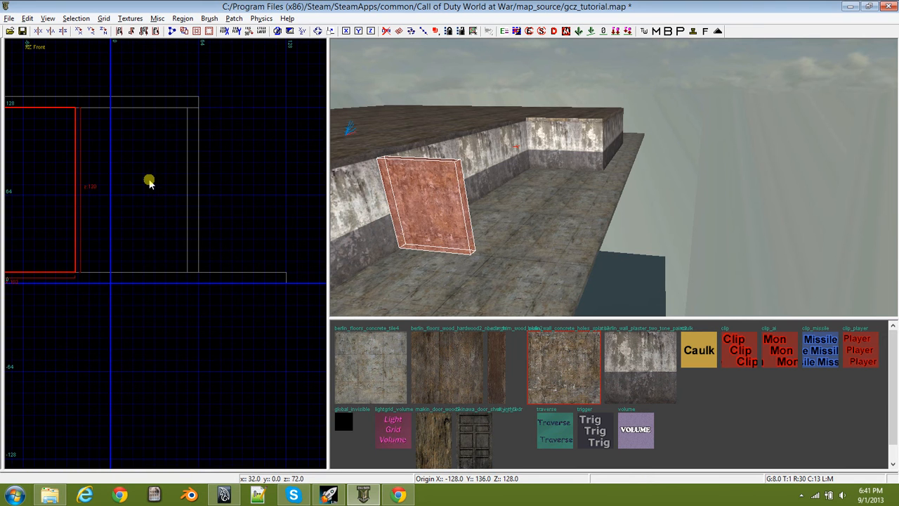
pyautogui.moveTo(148, 183)
pyautogui.mouseDown()
pyautogui.moveTo(269, 180)
pyautogui.moveTo(196, 180)
pyautogui.mouseUp()
pyautogui.press('Escape')
# Inspect the new wall in the camera view and check the dimensions of the building's existing end wall for comparison.
pyautogui.moveTo(602, 162)
pyautogui.mouseDown(button='right')
pyautogui.moveTo(562, 166)
pyautogui.moveTo(618, 163)
pyautogui.mouseUp(button='right')
pyautogui.moveTo(554, 151)
pyautogui.mouseDown(button='right')
pyautogui.moveTo(527, 168)
pyautogui.moveTo(541, 134)
pyautogui.moveTo(544, 149)
pyautogui.mouseUp(button='right')
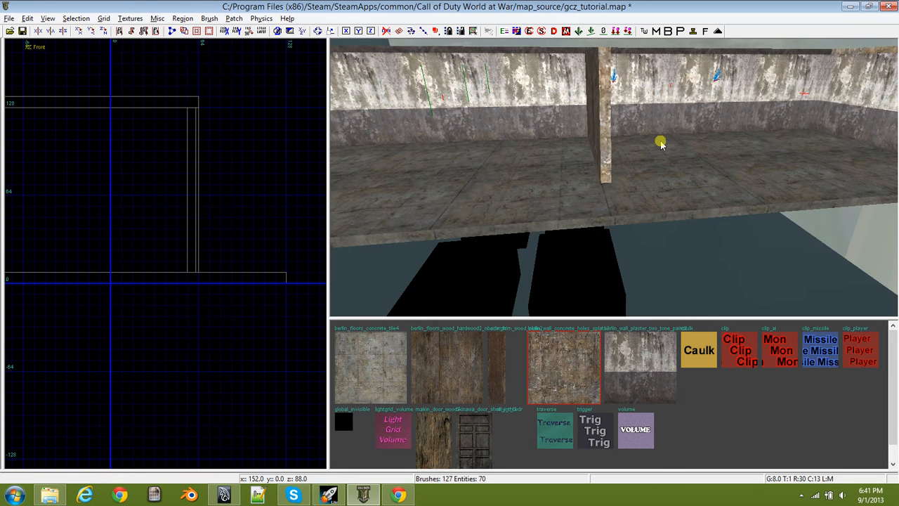
pyautogui.moveTo(660, 143)
pyautogui.mouseDown(button='right')
pyautogui.moveTo(671, 148)
pyautogui.moveTo(652, 152)
pyautogui.moveTo(661, 144)
pyautogui.moveTo(658, 156)
pyautogui.mouseUp(button='right')
pyautogui.keyDown('shift'); pyautogui.click(625, 109); pyautogui.keyUp('shift')
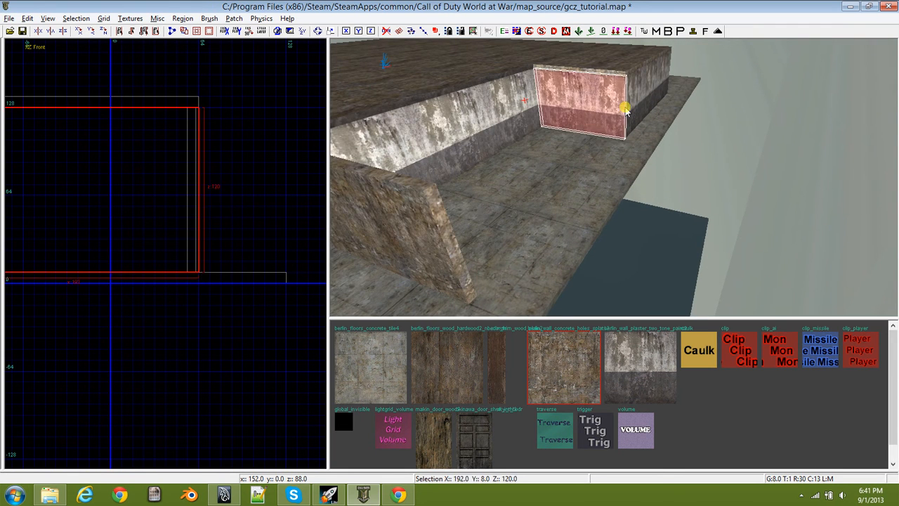
pyautogui.press('BackSpace')
# Duplicate the new wall in the XY top view and place the copy against the existing end wall at Y 520.
pyautogui.keyDown('shift'); pyautogui.click(431, 213); pyautogui.keyUp('shift')
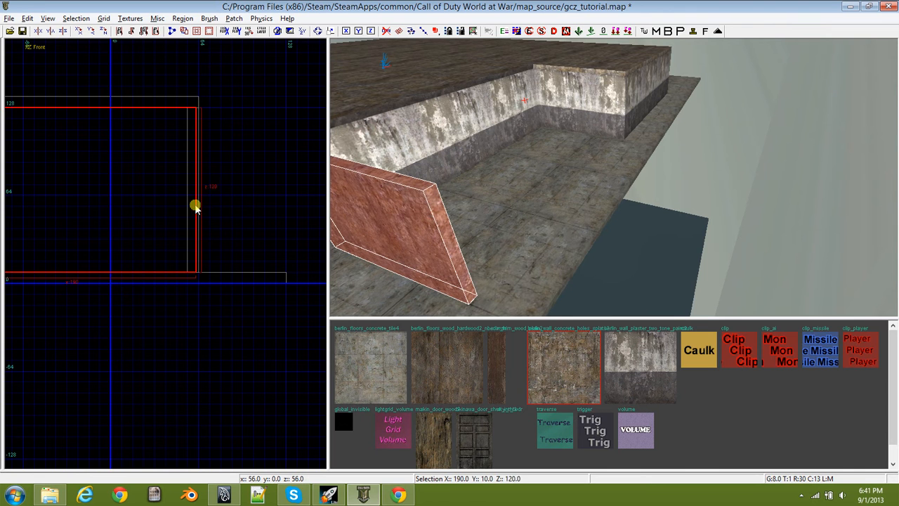
pyautogui.hotkey('ctrl', 'Tab')
pyautogui.hotkey('ctrl', 'Tab')
pyautogui.moveTo(201, 243); pyautogui.dragTo(201, 264, button='right')
pyautogui.scroll(-4, 195, 237)
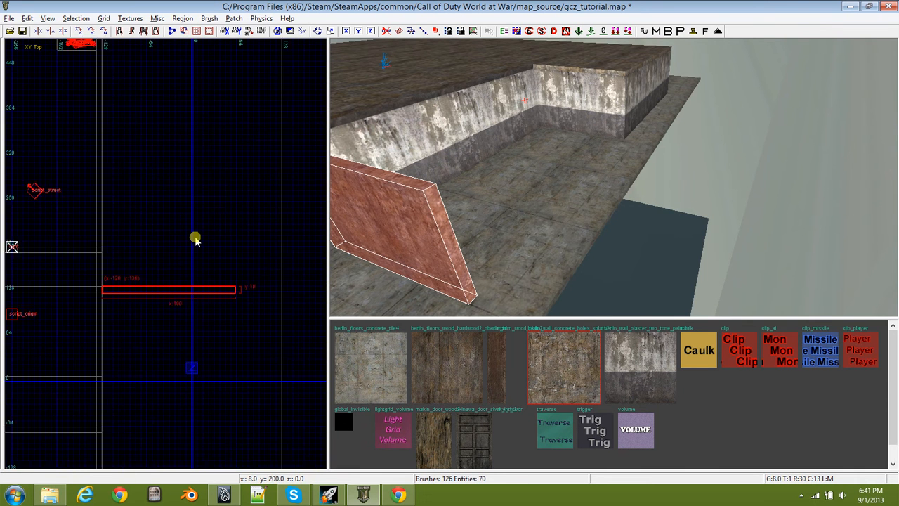
pyautogui.moveTo(211, 274)
pyautogui.mouseDown()
pyautogui.moveTo(195, 287)
pyautogui.moveTo(192, 67)
pyautogui.mouseUp()
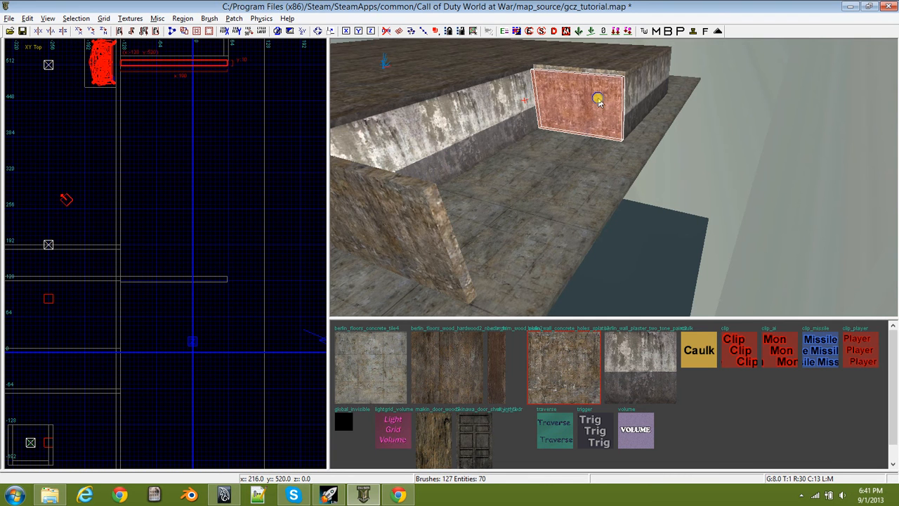
# Apply the building's two-tone plaster wall texture to both the new wall and its copy.
pyautogui.moveTo(597, 100); pyautogui.dragTo(534, 109, button='right')
pyautogui.keyDown('shift'); pyautogui.click(496, 165); pyautogui.keyUp('shift')
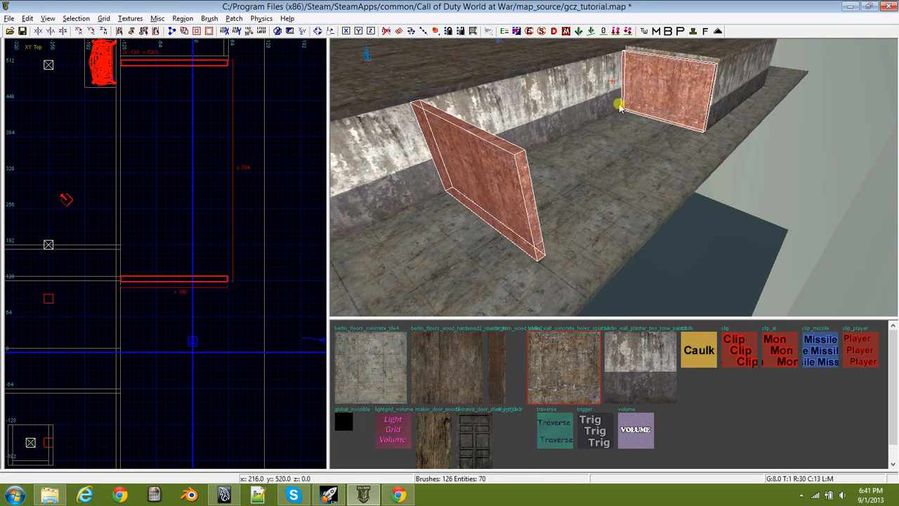
pyautogui.moveTo(582, 109)
pyautogui.mouseDown(button='right')
pyautogui.moveTo(502, 100)
pyautogui.moveTo(611, 91)
pyautogui.moveTo(532, 123)
pyautogui.moveTo(604, 161)
pyautogui.moveTo(710, 137)
pyautogui.moveTo(744, 116)
pyautogui.moveTo(661, 148)
pyautogui.moveTo(580, 135)
pyautogui.mouseUp(button='right')
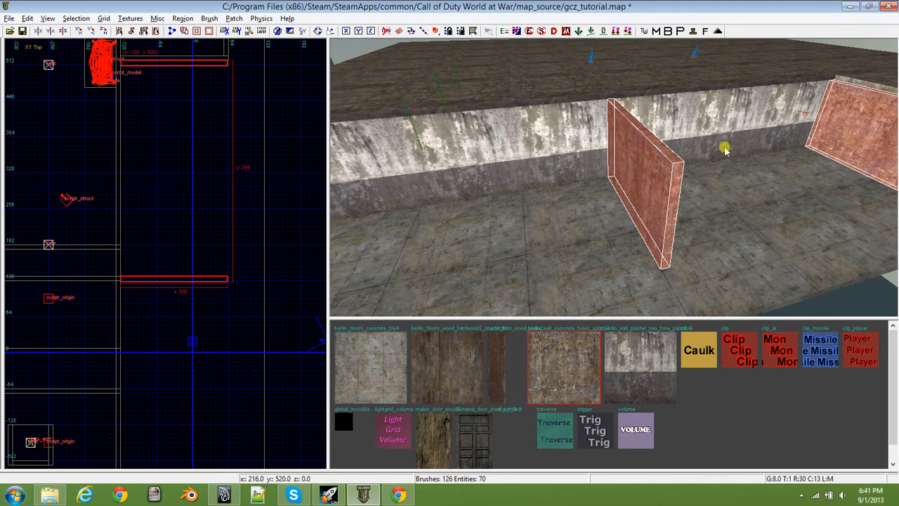
pyautogui.middleClick(476, 149)
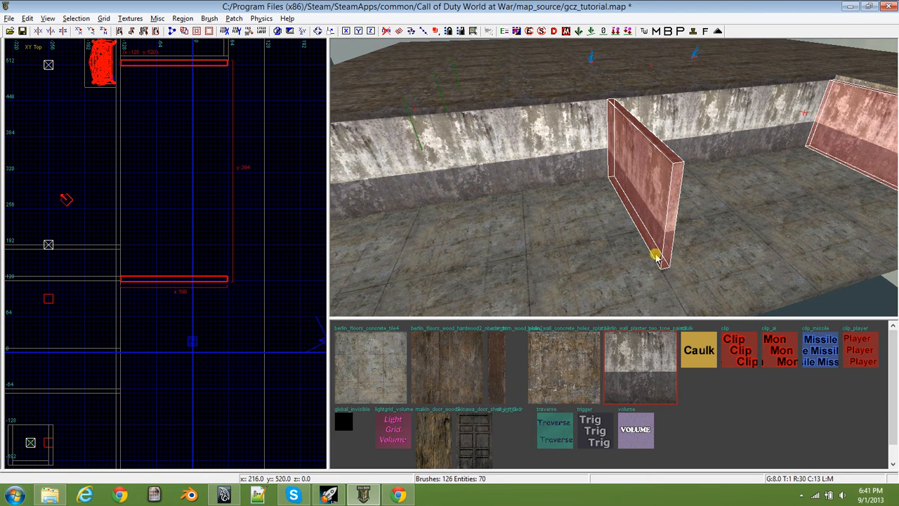
pyautogui.press('Escape')
# Draw a block 192 by 392 units in the XY top view, covering the area between the two new walls.
pyautogui.moveTo(689, 215); pyautogui.dragTo(727, 212, button='right')
pyautogui.moveTo(228, 172); pyautogui.dragTo(223, 241, button='right')
pyautogui.moveTo(116, 187)
pyautogui.mouseDown()
pyautogui.moveTo(150, 281)
pyautogui.moveTo(199, 349)
pyautogui.mouseUp()
pyautogui.moveTo(173, 307); pyautogui.dragTo(168, 300)
pyautogui.click(168, 300)
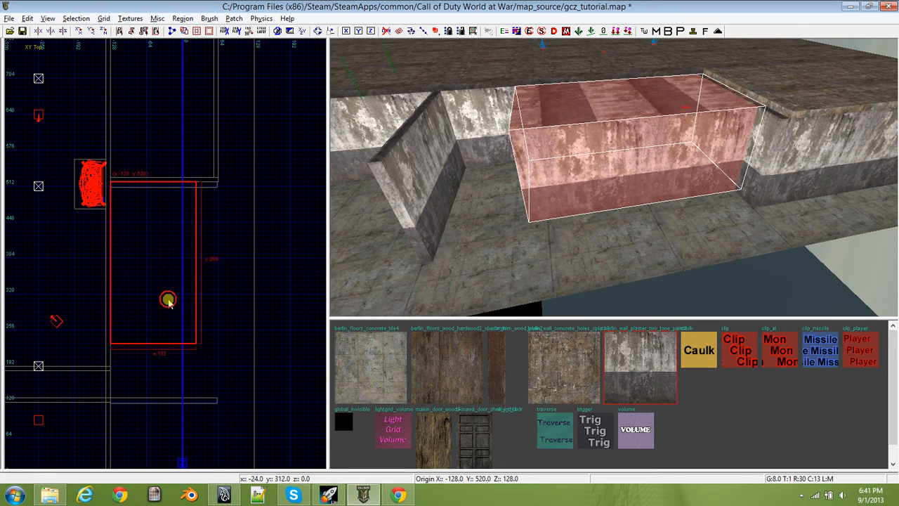
pyautogui.moveTo(163, 372); pyautogui.dragTo(155, 427)
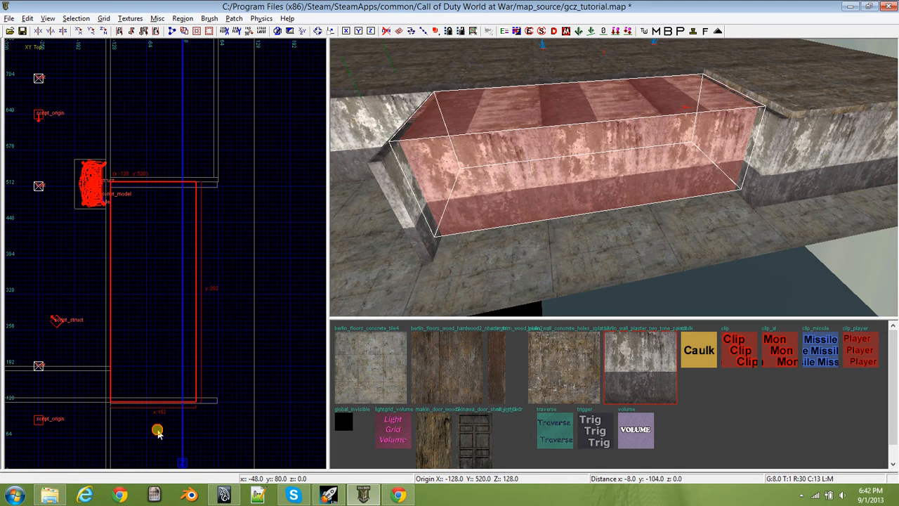
pyautogui.moveTo(222, 321); pyautogui.dragTo(240, 326)
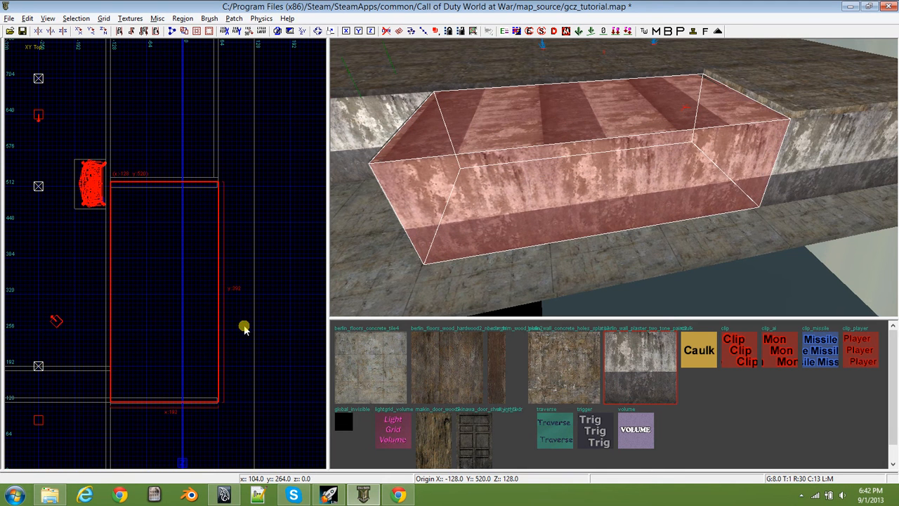
# Flatten the block into an 8-unit-thick roof slab with its origin at Z 136 in the XZ front view, and deselect it.
pyautogui.hotkey('ctrl', 'Tab')
pyautogui.moveTo(179, 342)
pyautogui.mouseDown()
pyautogui.moveTo(157, 267)
pyautogui.moveTo(156, 215)
pyautogui.mouseUp()
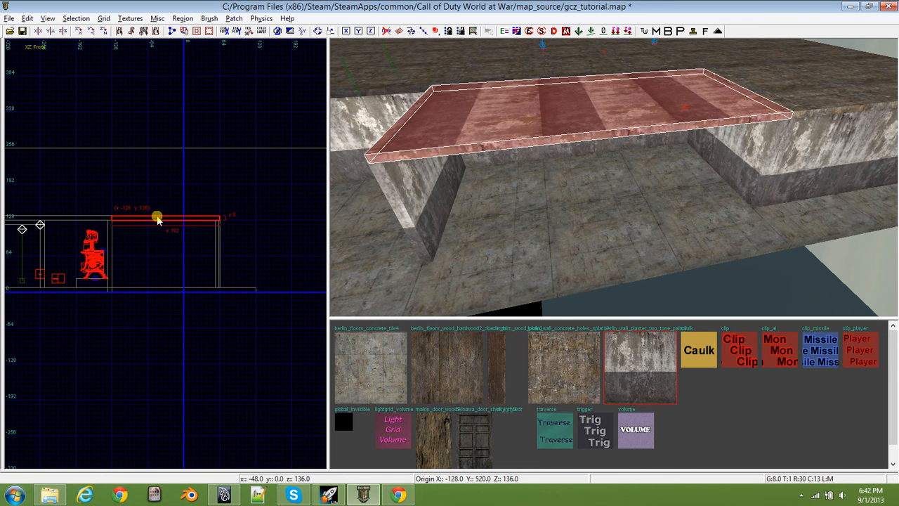
pyautogui.moveTo(769, 154); pyautogui.dragTo(769, 153, button='right')
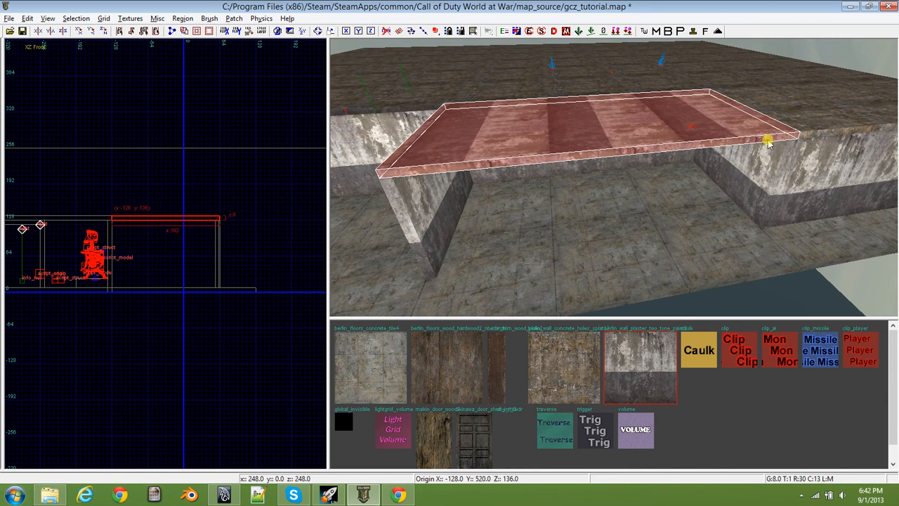
pyautogui.keyDown('ctrl'); pyautogui.moveTo(780, 152); pyautogui.dragTo(780, 153, button='right'); pyautogui.keyUp('ctrl')
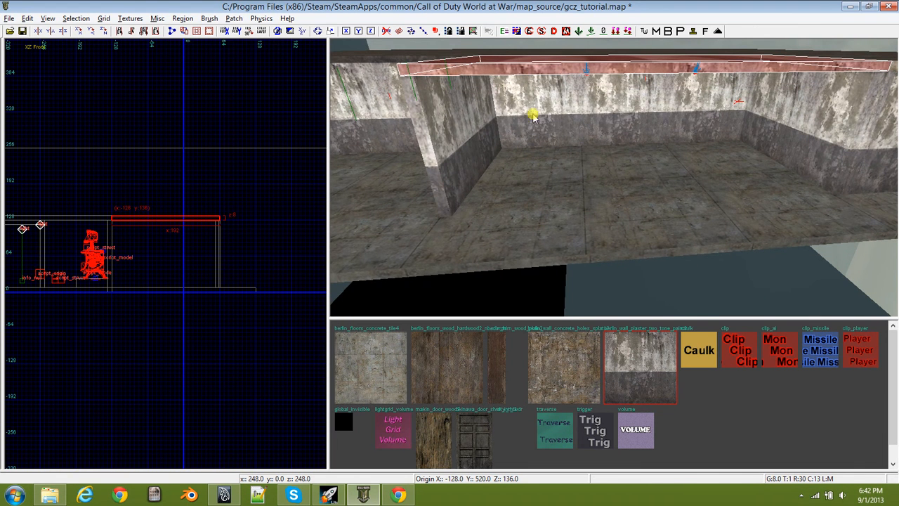
pyautogui.hotkey('ctrl', 'Tab')
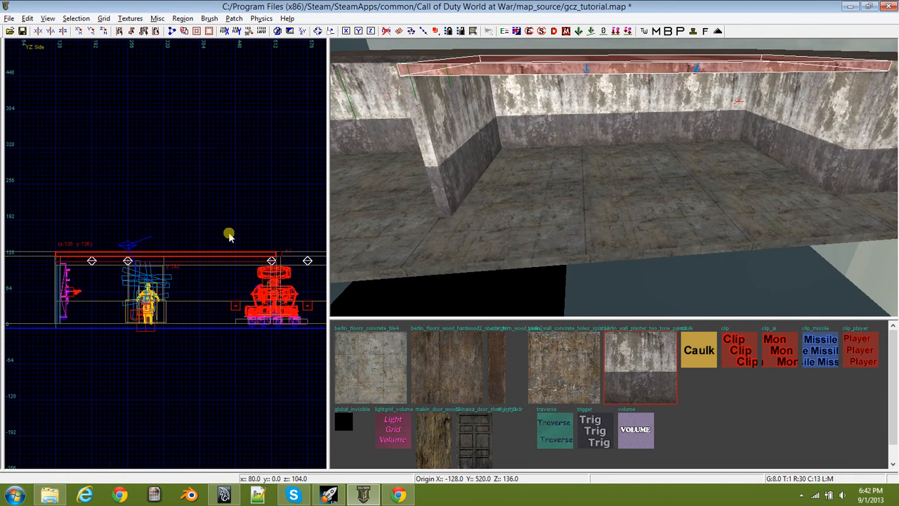
pyautogui.hotkey('ctrl', 'Tab')
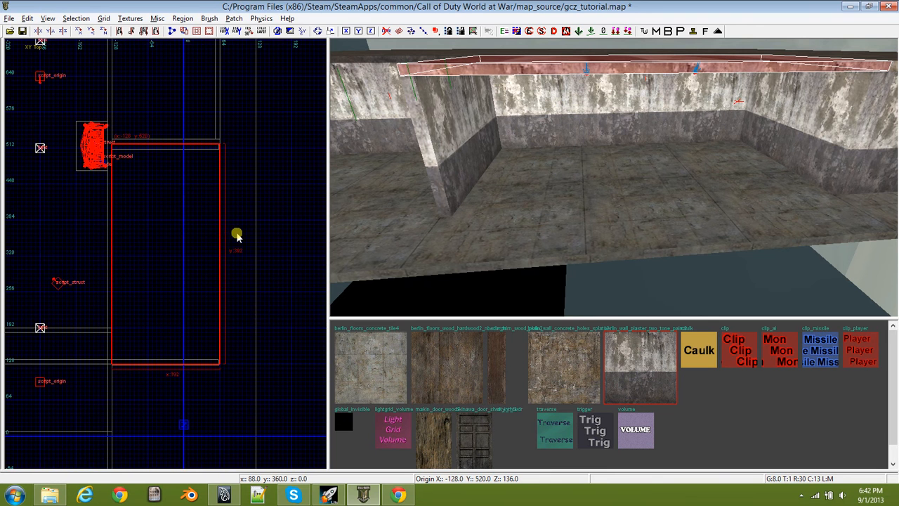
pyautogui.moveTo(219, 223); pyautogui.dragTo(158, 197, button='right')
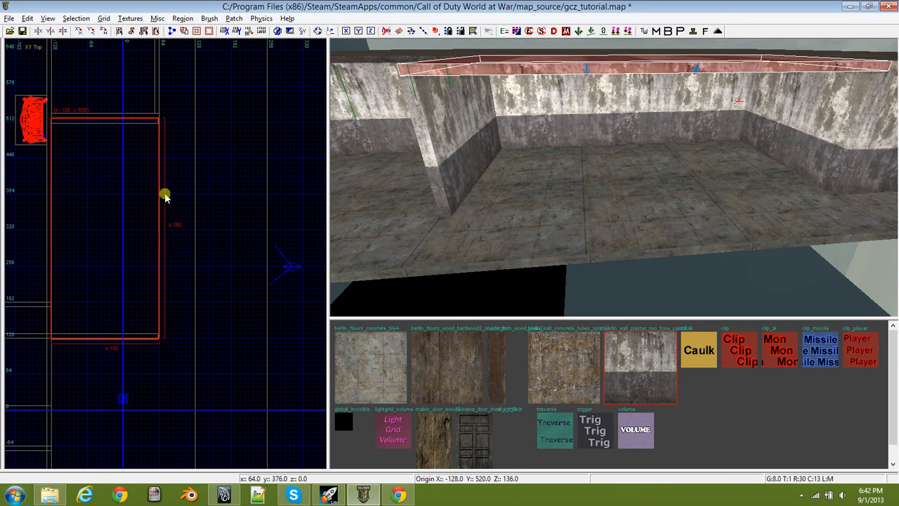
pyautogui.moveTo(165, 195); pyautogui.dragTo(169, 186, button='right')
pyautogui.press('Escape')
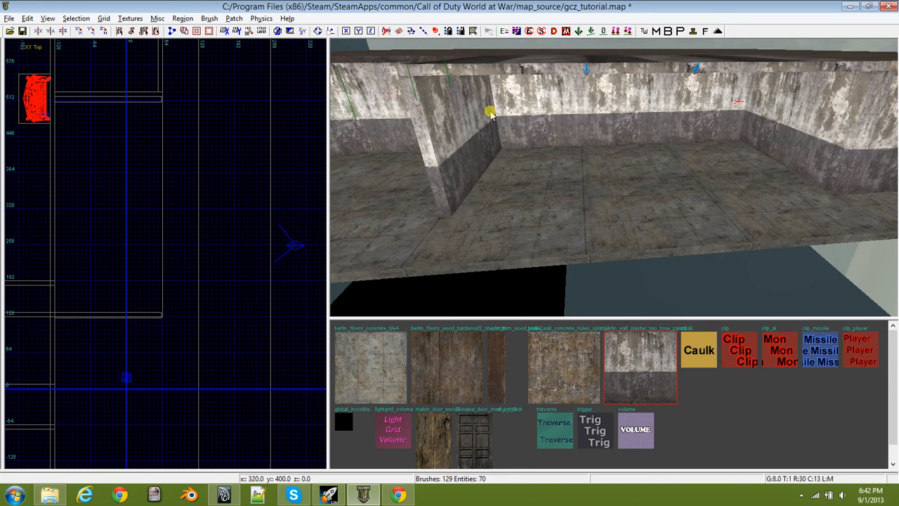
# Apply the existing concrete-holes texture to the new roof slab.
pyautogui.keyDown('shift'); pyautogui.click(543, 73); pyautogui.keyUp('shift')
pyautogui.keyDown('ctrl'); pyautogui.moveTo(546, 79); pyautogui.dragTo(549, 107, button='right'); pyautogui.keyUp('ctrl')
pyautogui.middleClick(550, 107)
pyautogui.press('Escape')
# Extend the building's existing outer side wall in the XY top view to close the new section's open side down to the first new wall.
pyautogui.moveTo(579, 171)
pyautogui.keyDown('ctrl'); pyautogui.mouseDown(button='right')
pyautogui.moveTo(545, 166)
pyautogui.moveTo(639, 91)
pyautogui.mouseUp(button='right'); pyautogui.keyUp('ctrl')
pyautogui.keyDown('shift'); pyautogui.click(638, 90); pyautogui.keyUp('shift')
pyautogui.moveTo(153, 128); pyautogui.dragTo(181, 376)
pyautogui.press('Escape')
# Delete the duplicated wall and the old end wall behind it to join the new section with the existing corridor.
pyautogui.moveTo(551, 141)
pyautogui.mouseDown(button='right')
pyautogui.moveTo(587, 130)
pyautogui.moveTo(485, 128)
pyautogui.moveTo(524, 130)
pyautogui.moveTo(583, 105)
pyautogui.mouseUp(button='right')
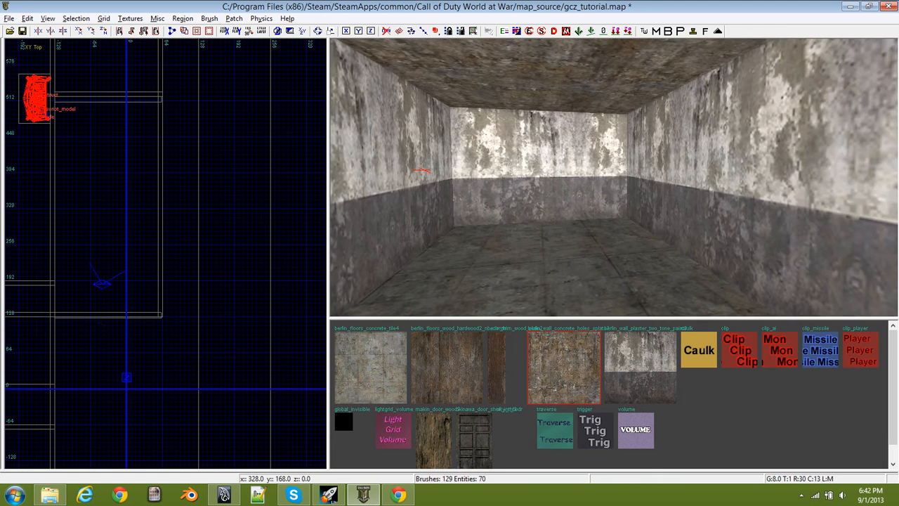
pyautogui.moveTo(552, 151); pyautogui.dragTo(552, 147, button='right')
pyautogui.keyDown('shift'); pyautogui.click(580, 140); pyautogui.keyUp('shift')
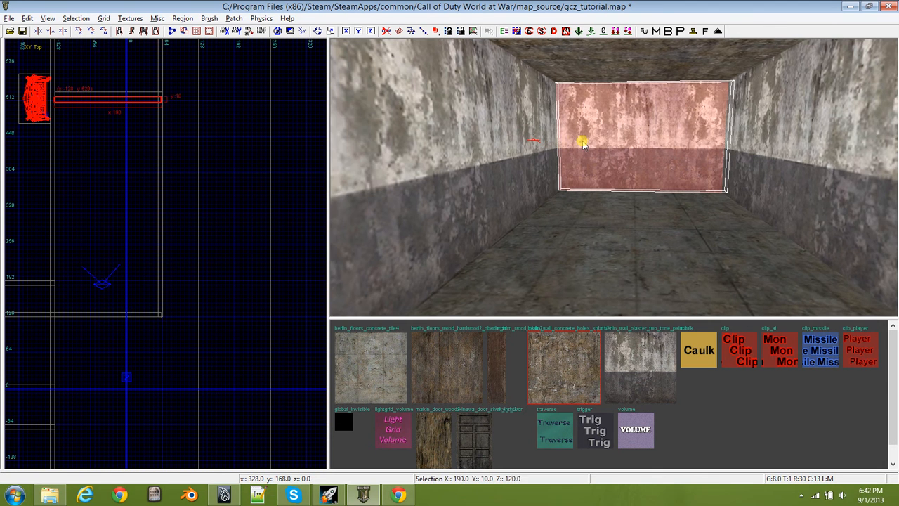
pyautogui.press('Delete')
pyautogui.keyDown('shift'); pyautogui.click(621, 136); pyautogui.keyUp('shift')
pyautogui.press('Delete')
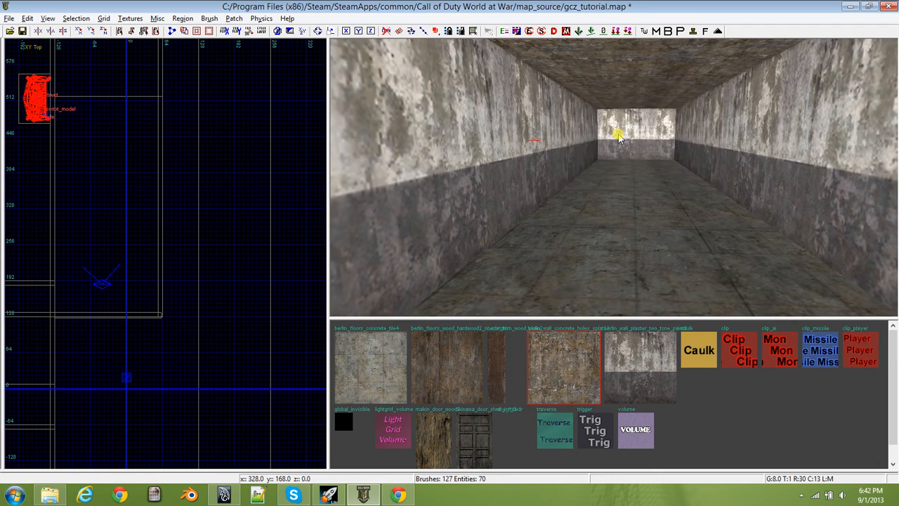
# Examine the joined corridor in the camera view and the whole map's layout in the XY top view.
pyautogui.moveTo(620, 136)
pyautogui.mouseDown(button='right')
pyautogui.moveTo(655, 137)
pyautogui.moveTo(688, 172)
pyautogui.moveTo(759, 144)
pyautogui.moveTo(861, 148)
pyautogui.moveTo(641, 148)
pyautogui.mouseUp(button='right')
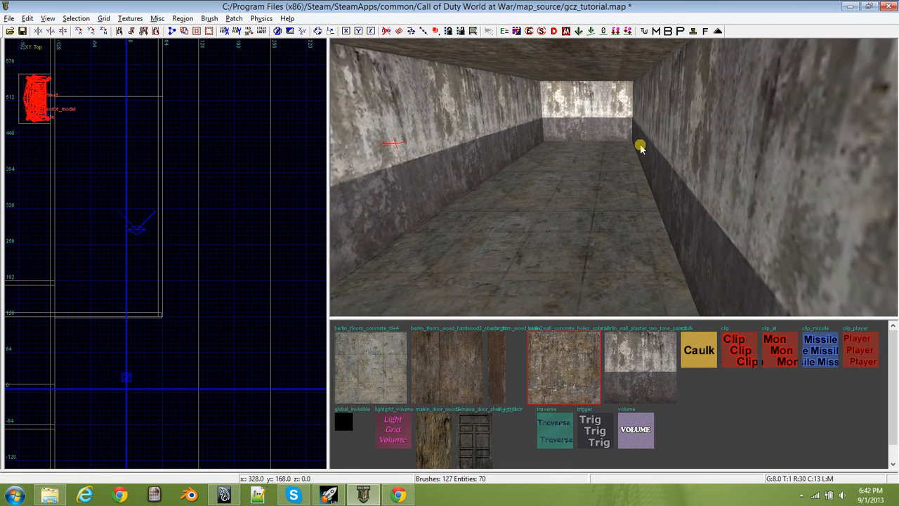
pyautogui.scroll(1, 641, 148)
pyautogui.scroll(-1, 214, 264)
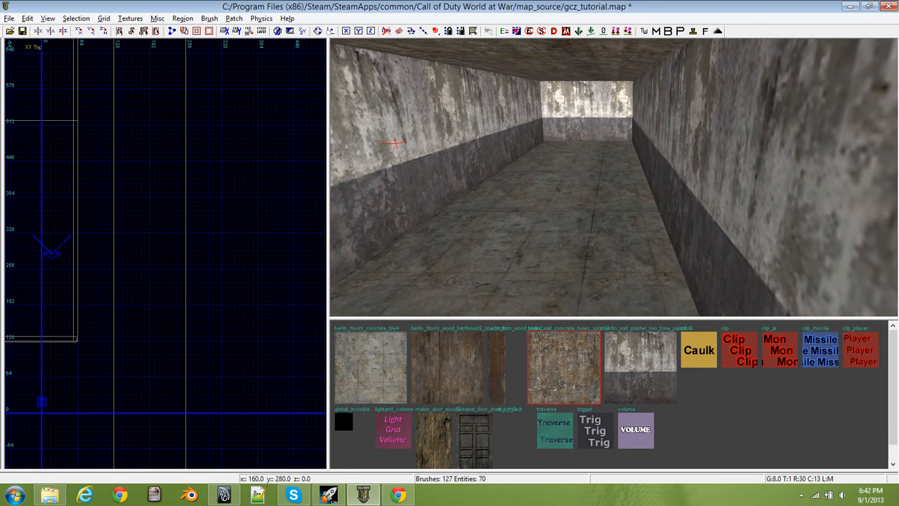
pyautogui.moveTo(133, 252); pyautogui.dragTo(451, 354, button='right')
pyautogui.scroll(-4, 134, 197)
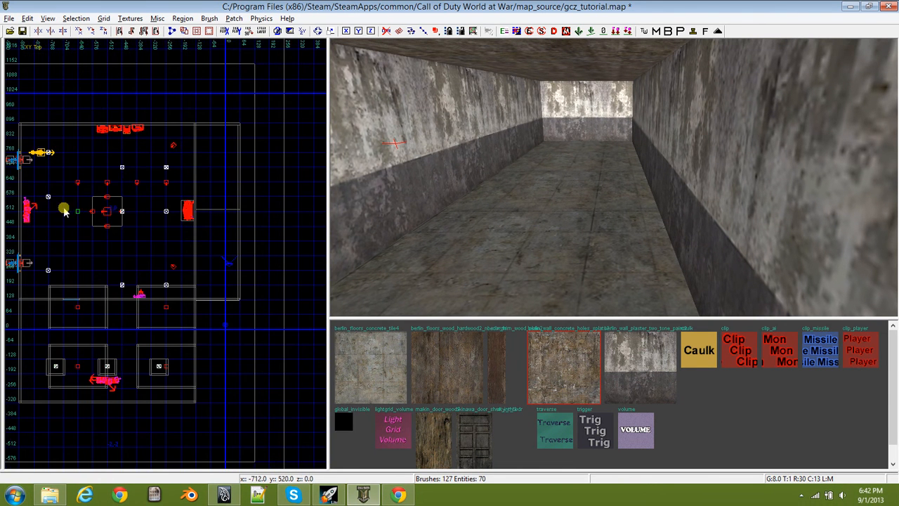
pyautogui.scroll(3, 100, 200)
pyautogui.scroll(-3, 101, 201)
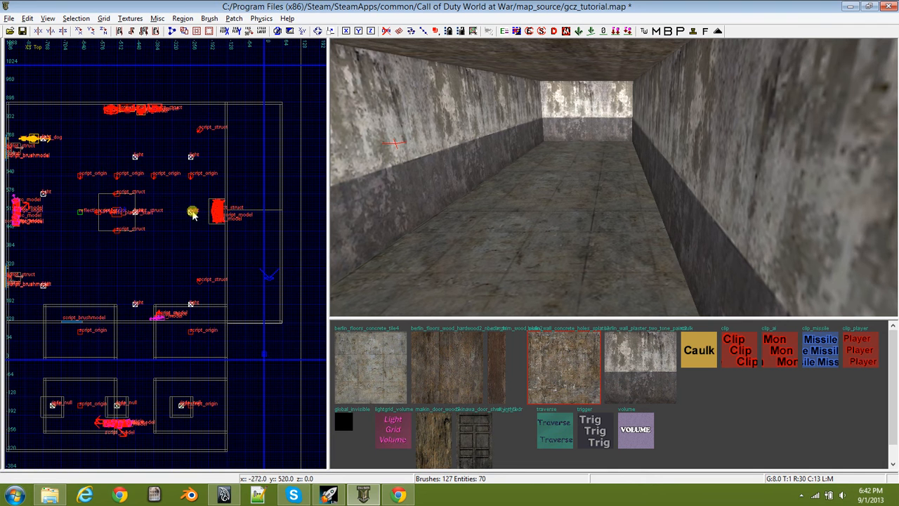
pyautogui.scroll(1, 132, 209)
pyautogui.moveTo(94, 213); pyautogui.dragTo(115, 215, button='right')
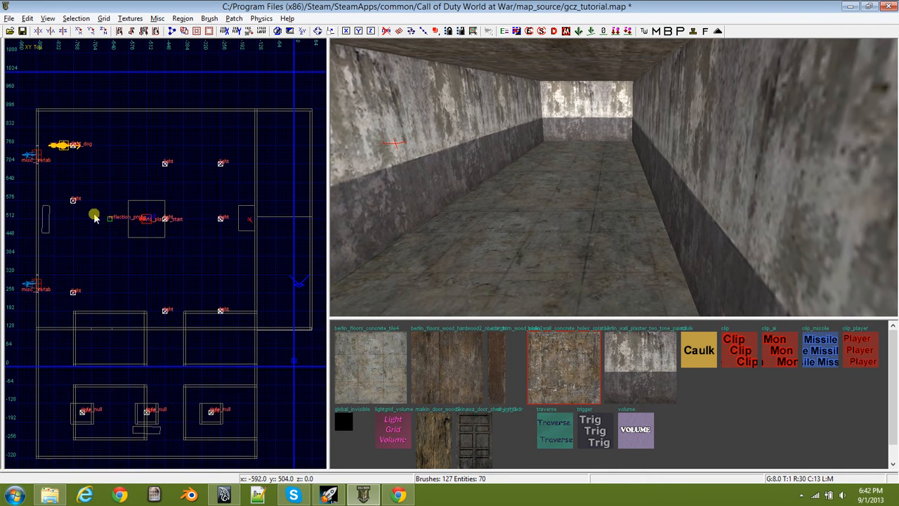
# Split the wall between the room and the new corridor along a vertical line at Y 704 in the YZ side view.
pyautogui.moveTo(570, 191)
pyautogui.mouseDown(button='right')
pyautogui.moveTo(478, 194)
pyautogui.moveTo(564, 191)
pyautogui.mouseUp(button='right')
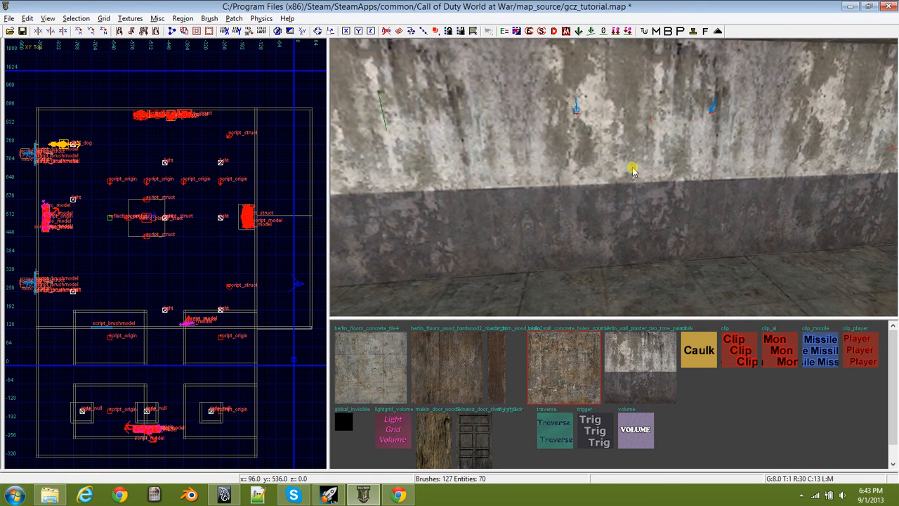
pyautogui.keyDown('shift'); pyautogui.click(556, 180); pyautogui.keyUp('shift')
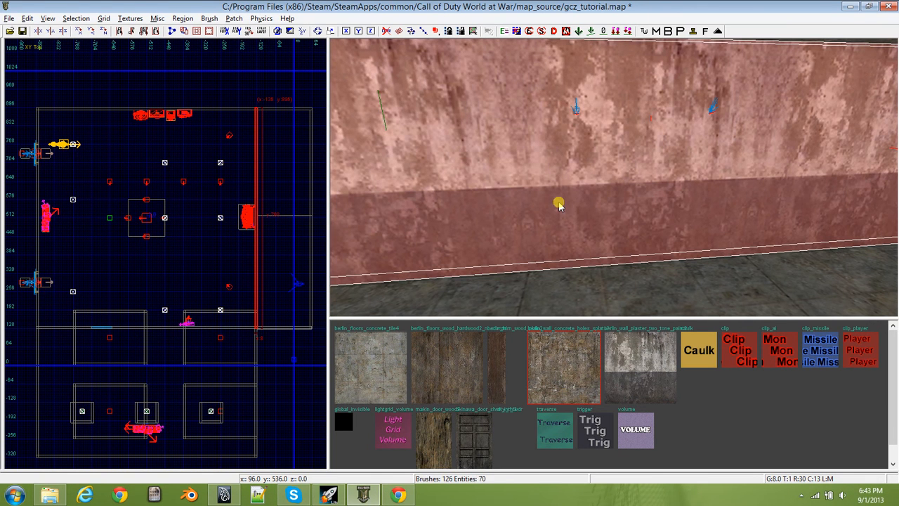
pyautogui.moveTo(541, 151); pyautogui.dragTo(472, 155, button='right')
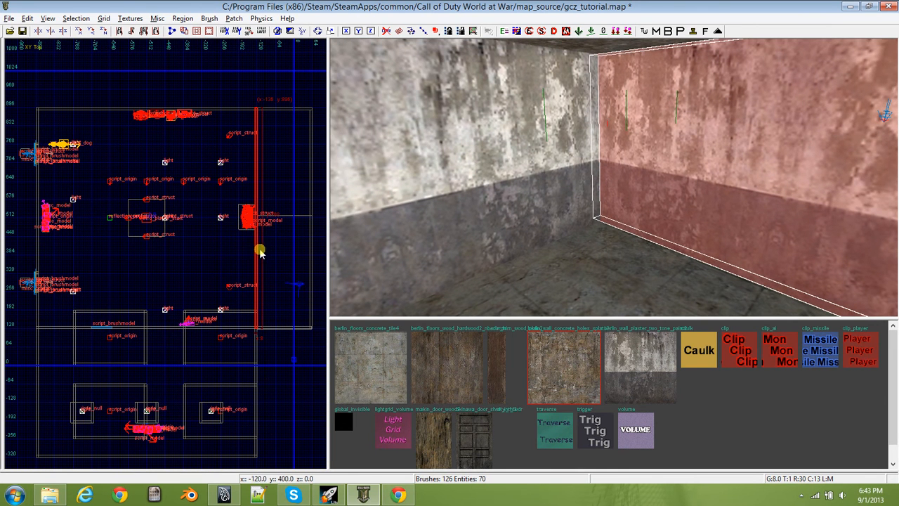
pyautogui.hotkey('ctrl', 'Tab')
pyautogui.hotkey('ctrl', 'Tab')
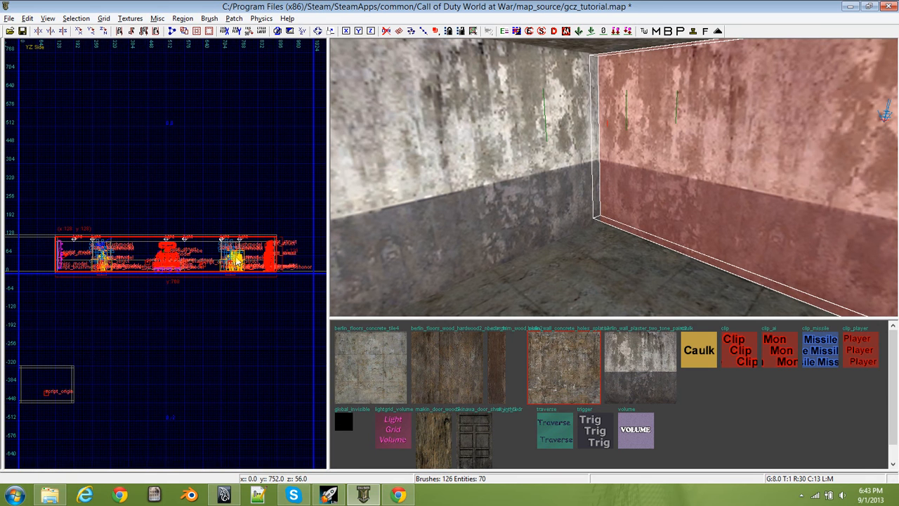
pyautogui.scroll(7, 203, 262)
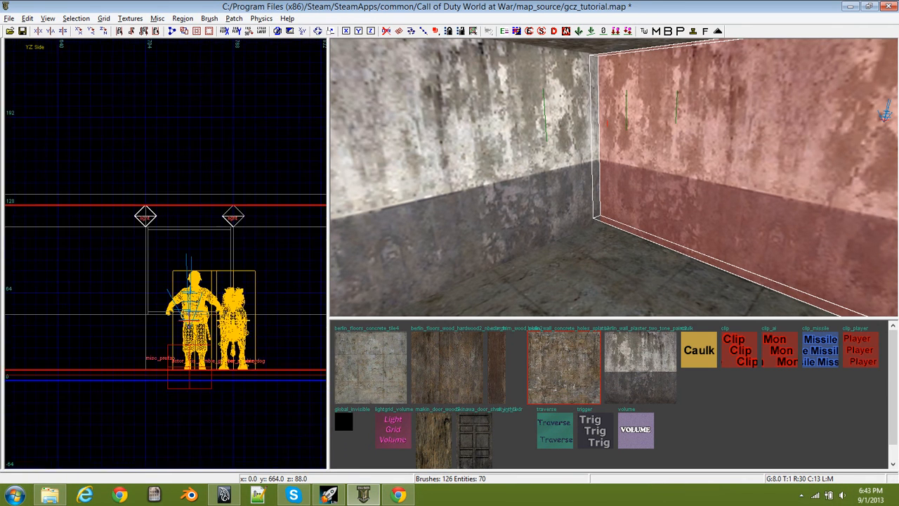
pyautogui.moveTo(243, 281); pyautogui.dragTo(224, 292, button='right')
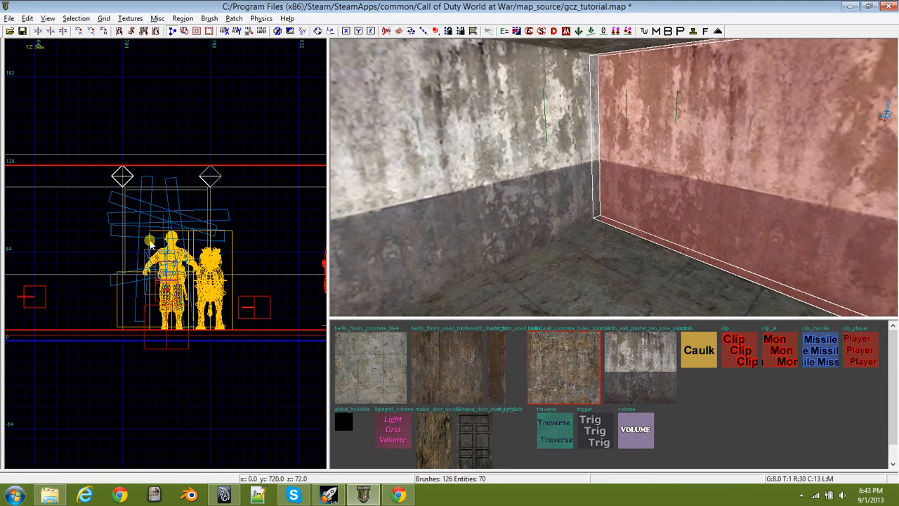
pyautogui.click(129, 254)
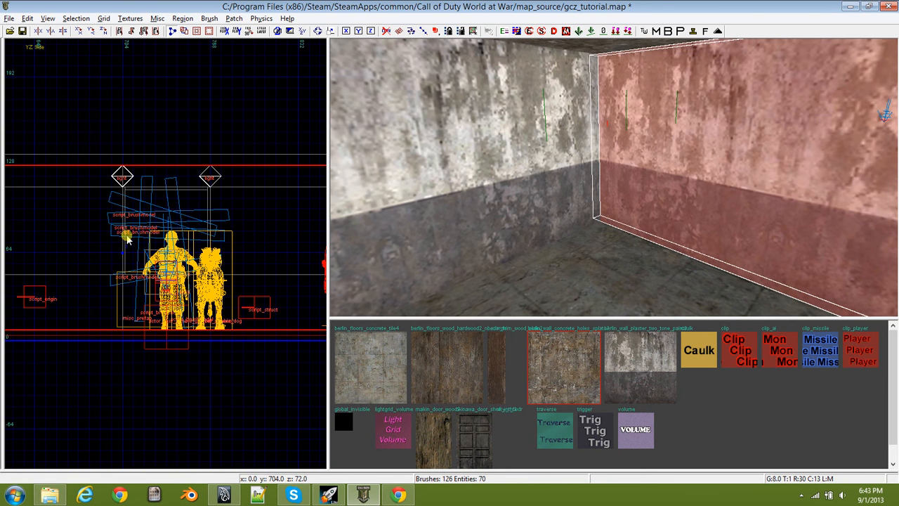
pyautogui.click(126, 234)
pyautogui.hotkey('shift', 'Return')
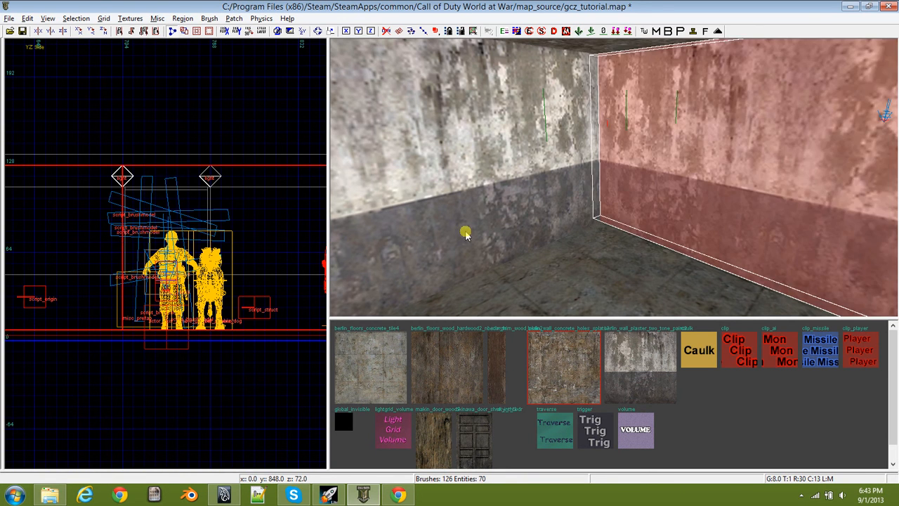
# Split off a door-sized piece 64 units wide and 104 high from the dividing wall and remove it to open a doorway.
pyautogui.moveTo(518, 214); pyautogui.dragTo(528, 214, button='right')
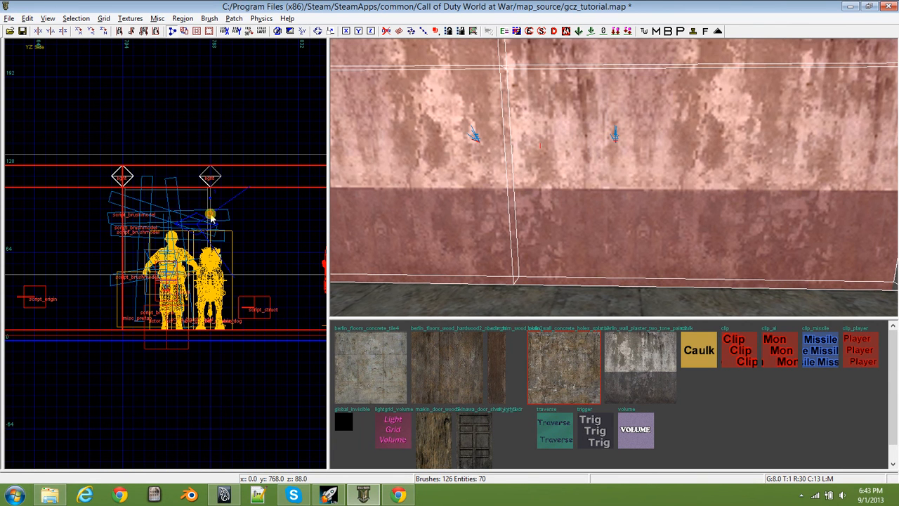
pyautogui.press('Escape')
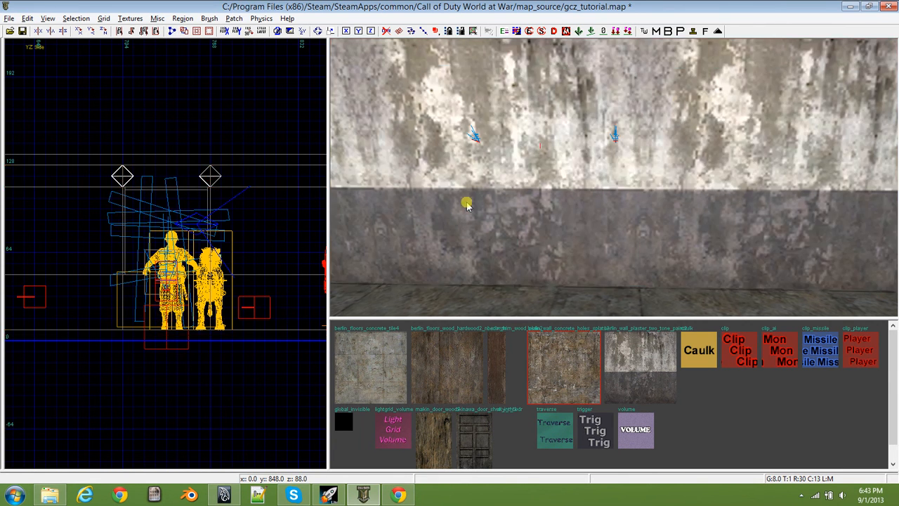
pyautogui.keyDown('shift'); pyautogui.click(570, 200); pyautogui.keyUp('shift')
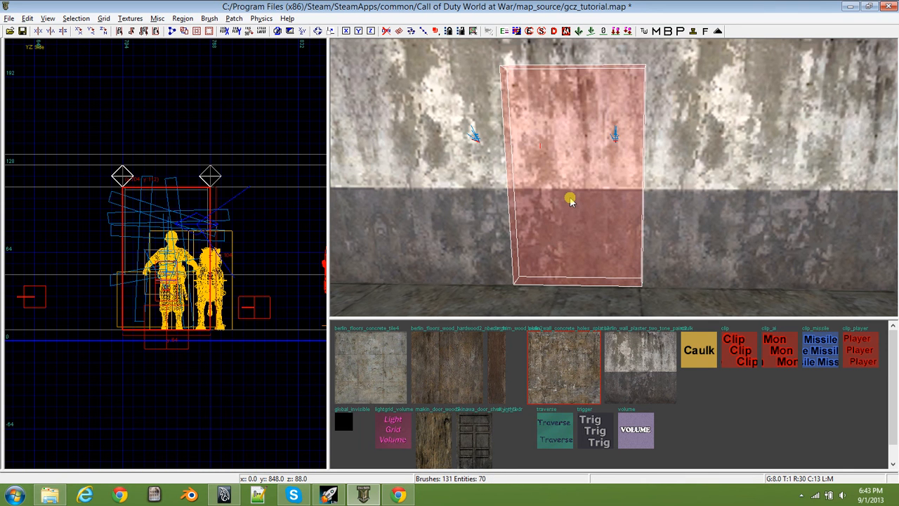
pyautogui.press('h')
pyautogui.press('Down')
pyautogui.press('Left')
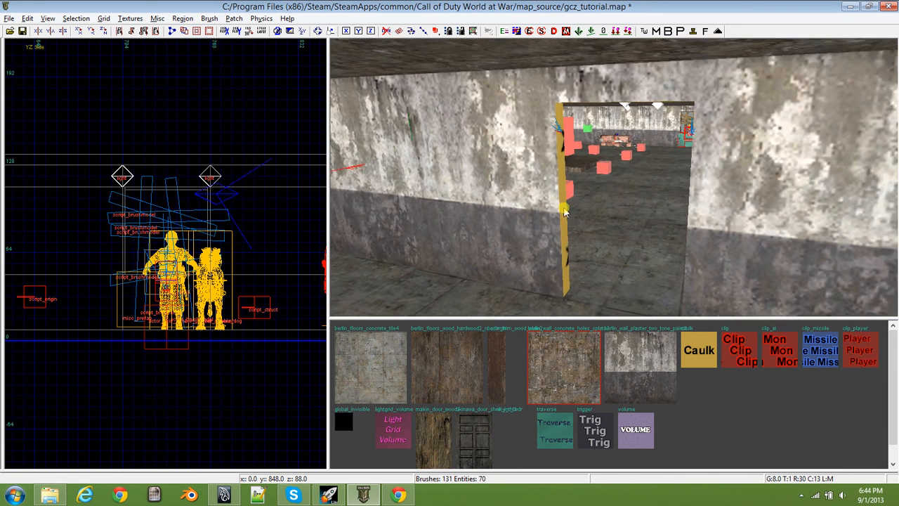
# Apply the neighbouring wall's two-tone plaster texture to the doorway's inner caulk faces.
pyautogui.press('Up')
pyautogui.press('Up')
pyautogui.press('Up')
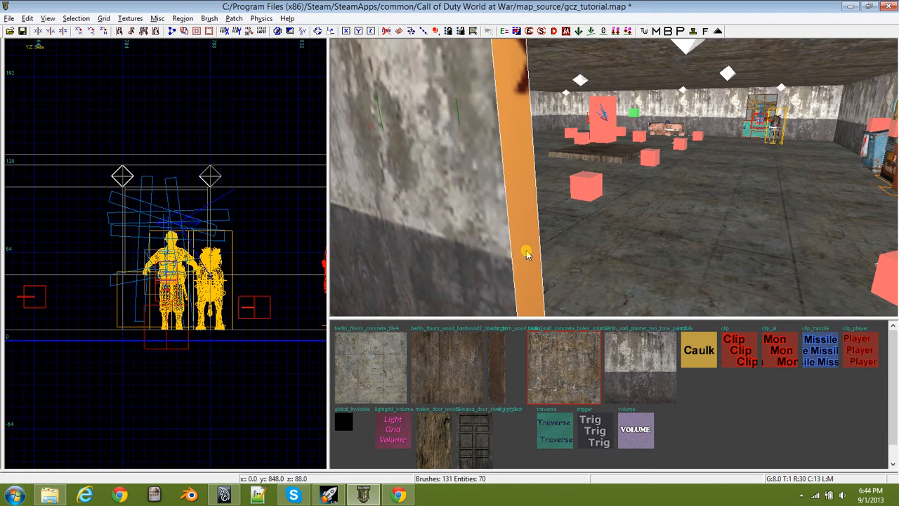
pyautogui.moveTo(527, 251); pyautogui.dragTo(527, 238, button='right')
pyautogui.keyDown('ctrl'); pyautogui.keyDown('alt'); pyautogui.keyDown('shift'); pyautogui.click(535, 178); pyautogui.keyUp('shift'); pyautogui.keyUp('alt'); pyautogui.keyUp('ctrl')
pyautogui.moveTo(535, 179); pyautogui.dragTo(618, 225, button='right')
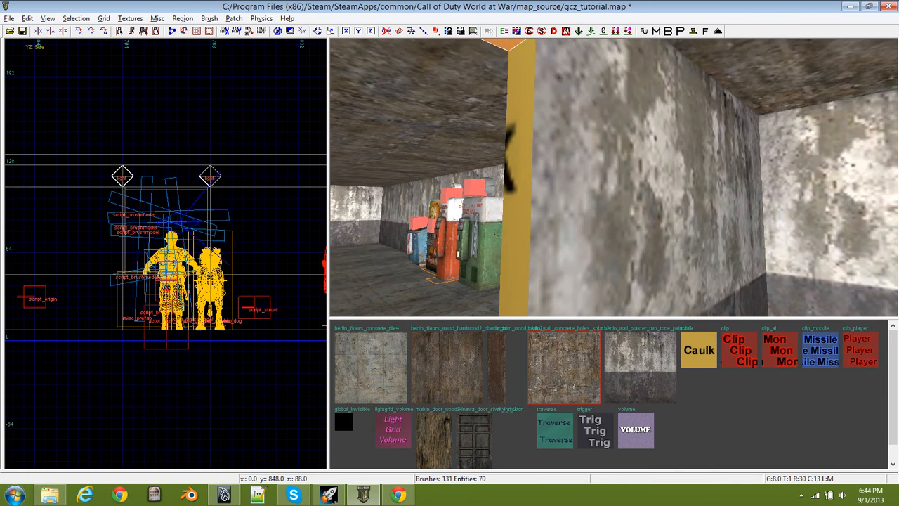
pyautogui.moveTo(512, 222); pyautogui.dragTo(512, 226, button='right')
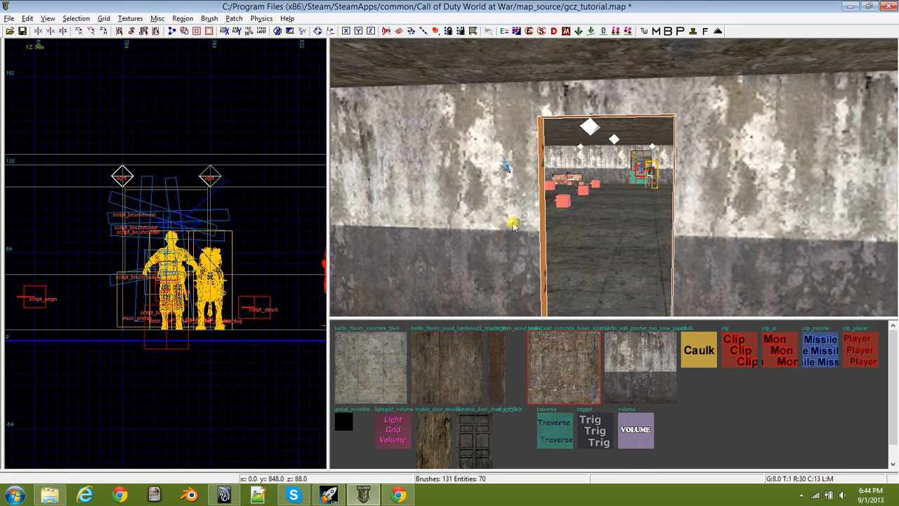
pyautogui.middleClick(733, 187)
pyautogui.press('Escape')
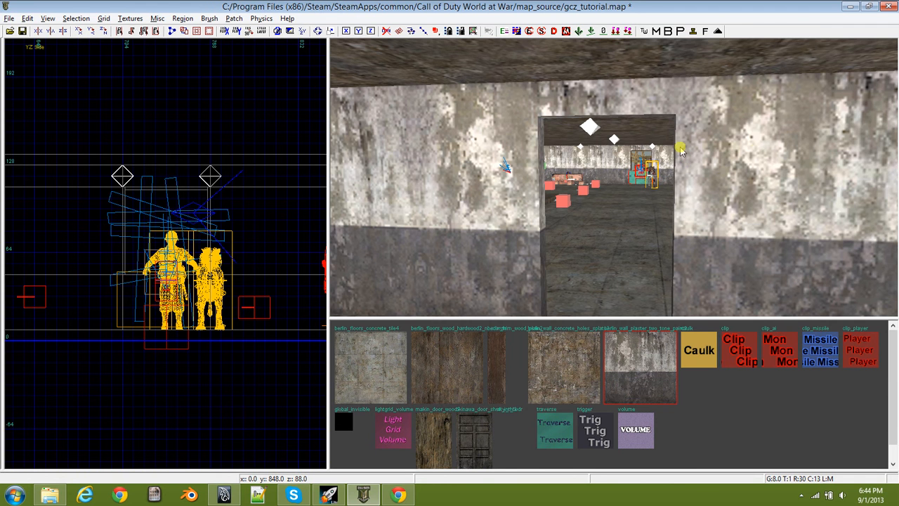
# Create a block 56 units wide and 120 high beside the first doorway, thicken it to 40, and centre it across the dividing wall.
pyautogui.moveTo(757, 153); pyautogui.dragTo(730, 168, button='right')
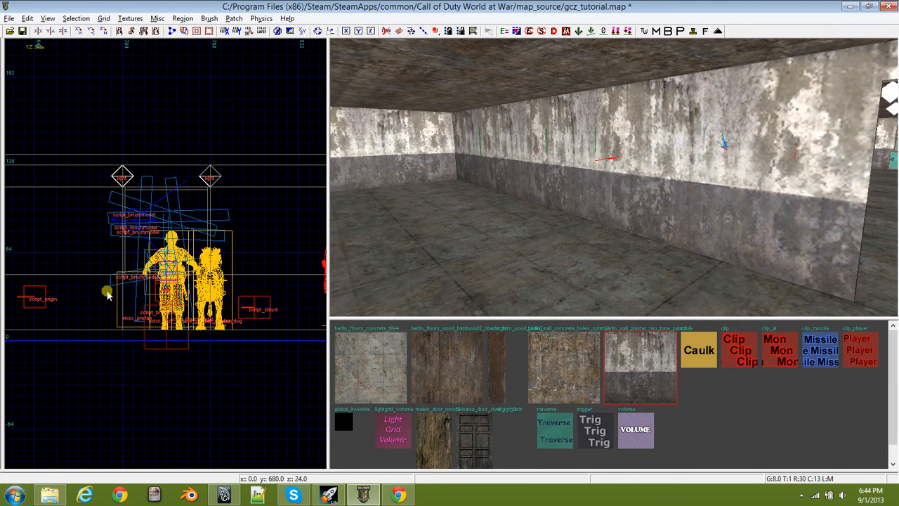
pyautogui.moveTo(107, 295); pyautogui.dragTo(90, 248, button='right')
pyautogui.moveTo(77, 189)
pyautogui.mouseDown()
pyautogui.moveTo(123, 252)
pyautogui.moveTo(153, 354)
pyautogui.mouseUp()
pyautogui.hotkey('ctrl', 'Tab')
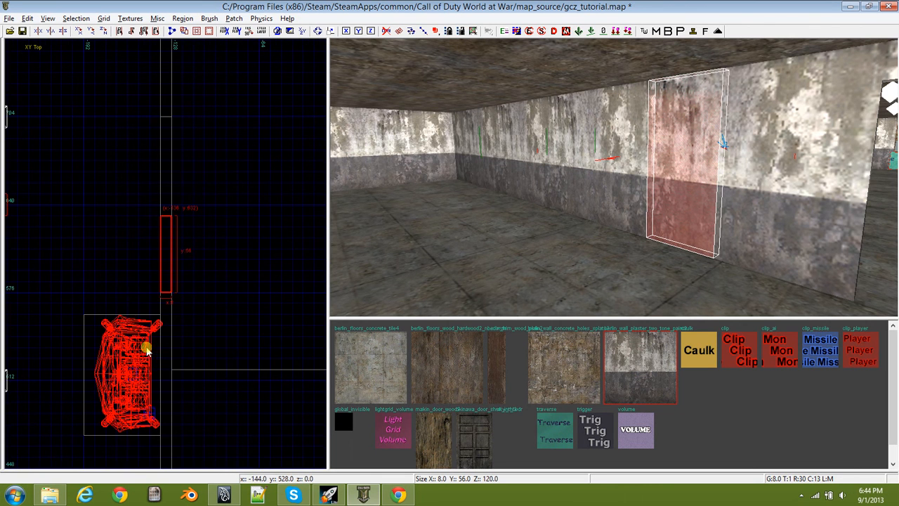
pyautogui.moveTo(124, 235); pyautogui.dragTo(87, 231)
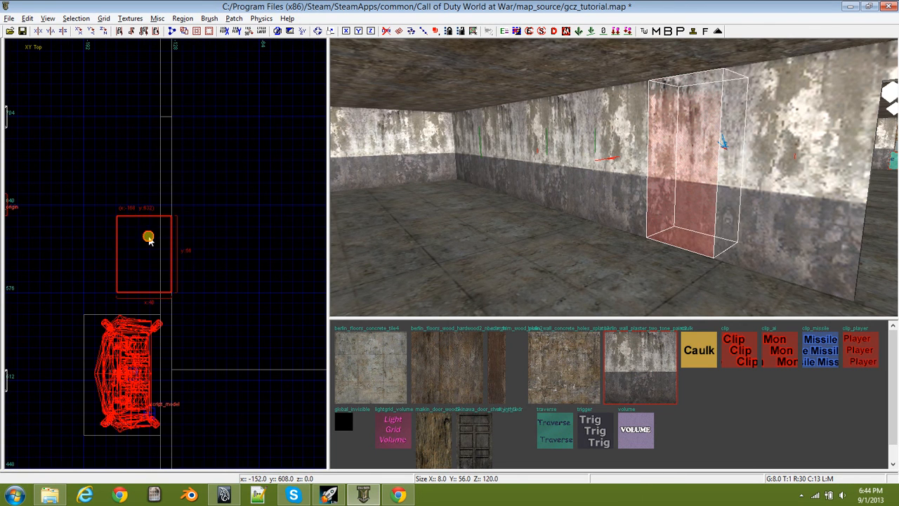
pyautogui.moveTo(148, 239)
pyautogui.mouseDown()
pyautogui.moveTo(148, 145)
pyautogui.moveTo(165, 131)
pyautogui.moveTo(173, 244)
pyautogui.mouseUp()
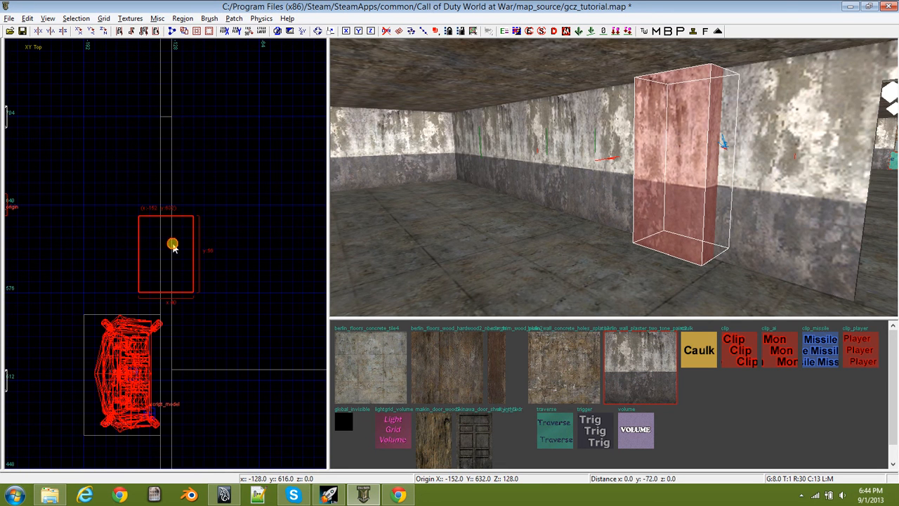
# Lower the block's height to 104, subtract it from the dividing wall, and remove the block.
pyautogui.hotkey('ctrl', 'Tab')
pyautogui.moveTo(161, 136); pyautogui.dragTo(161, 155)
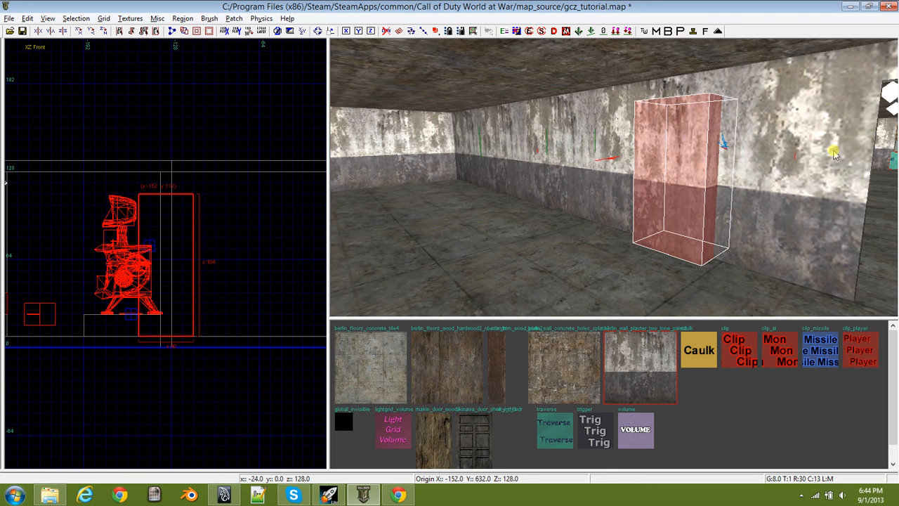
pyautogui.click(197, 32)
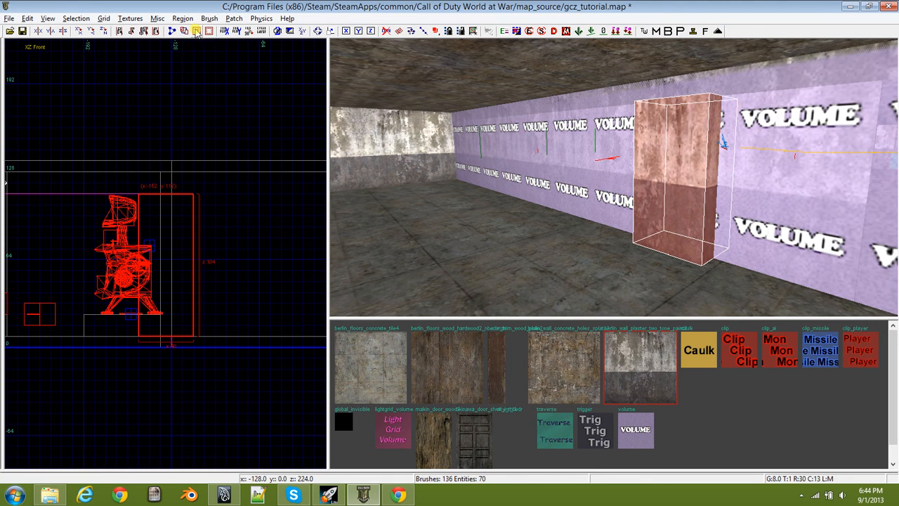
pyautogui.keyDown('shift'); pyautogui.click(714, 181); pyautogui.keyUp('shift')
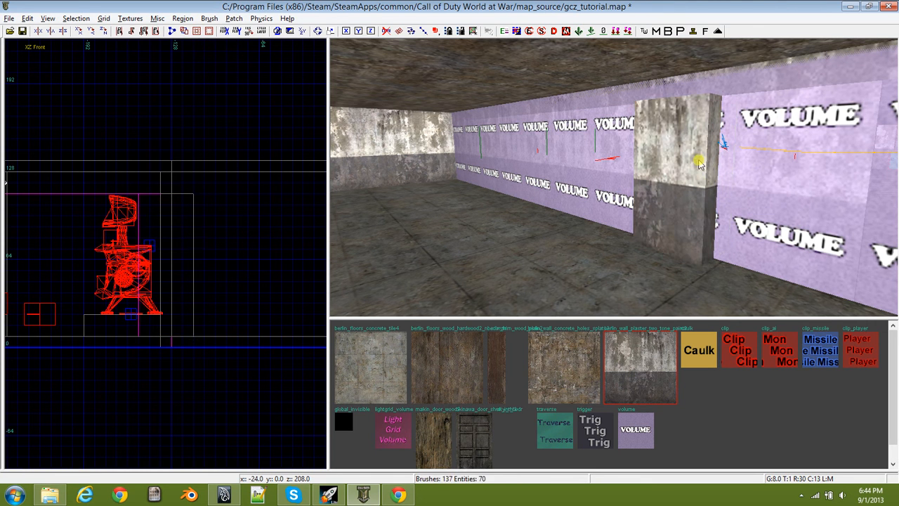
pyautogui.keyDown('shift'); pyautogui.click(698, 159); pyautogui.keyUp('shift')
pyautogui.keyDown('shift'); pyautogui.click(699, 163); pyautogui.keyUp('shift')
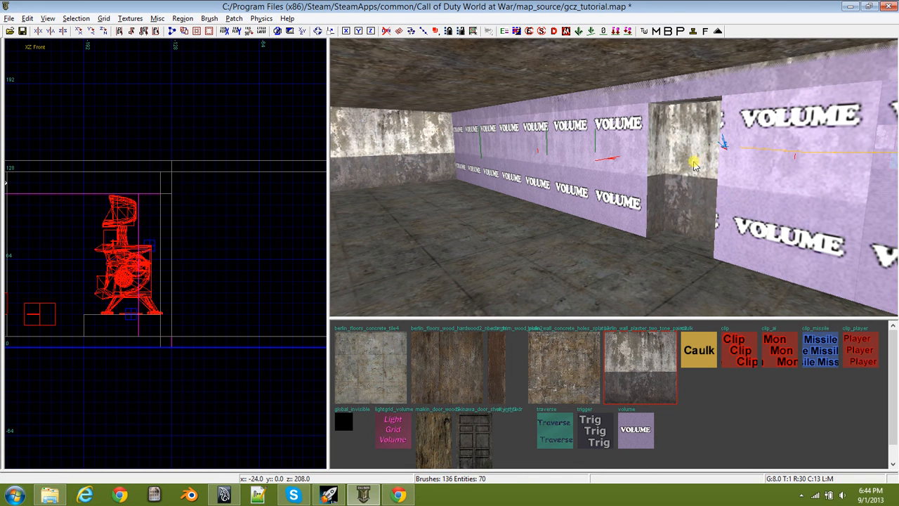
pyautogui.keyDown('shift'); pyautogui.click(694, 163); pyautogui.keyUp('shift')
# Undo the block's removal, its subtraction from the wall and volume brushes, and its height change.
pyautogui.hotkey('ctrl', 'z')
pyautogui.hotkey('ctrl', 'z')
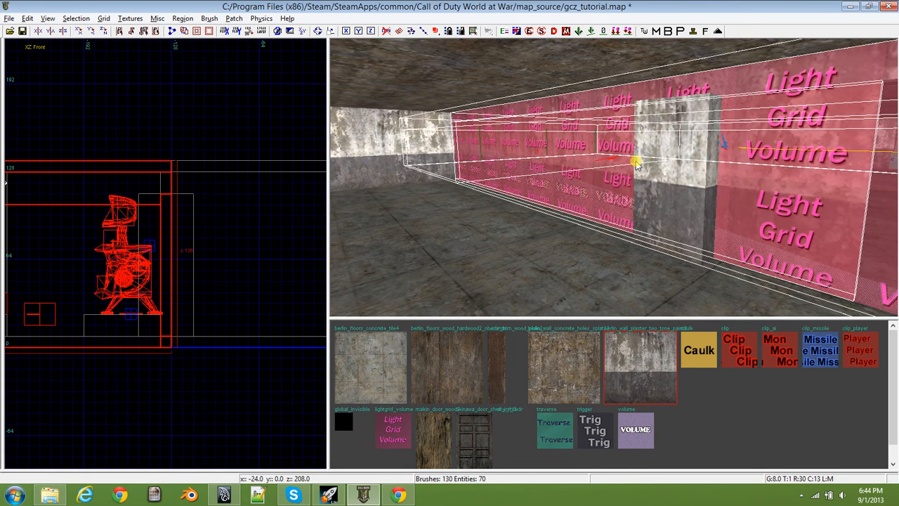
pyautogui.press('Escape')
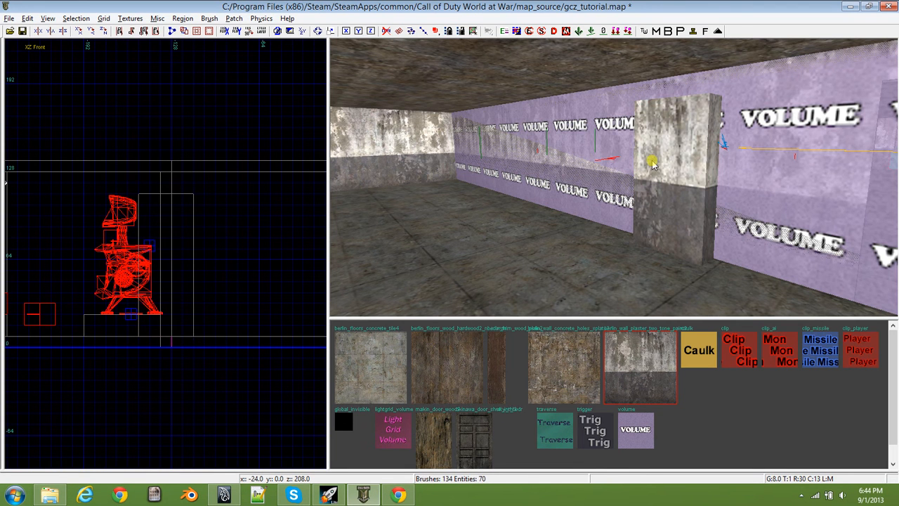
pyautogui.keyDown('shift'); pyautogui.click(686, 163); pyautogui.keyUp('shift')
pyautogui.hotkey('ctrl', 'z')
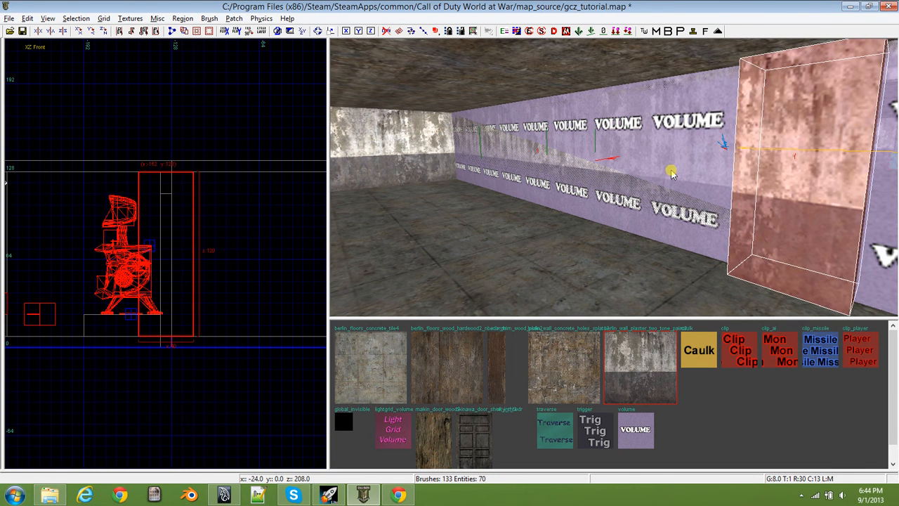
# Hide the volume brushes that cover the dividing wall.
pyautogui.press('Escape')
pyautogui.keyDown('shift'); pyautogui.click(677, 163); pyautogui.keyUp('shift')
pyautogui.press('h')
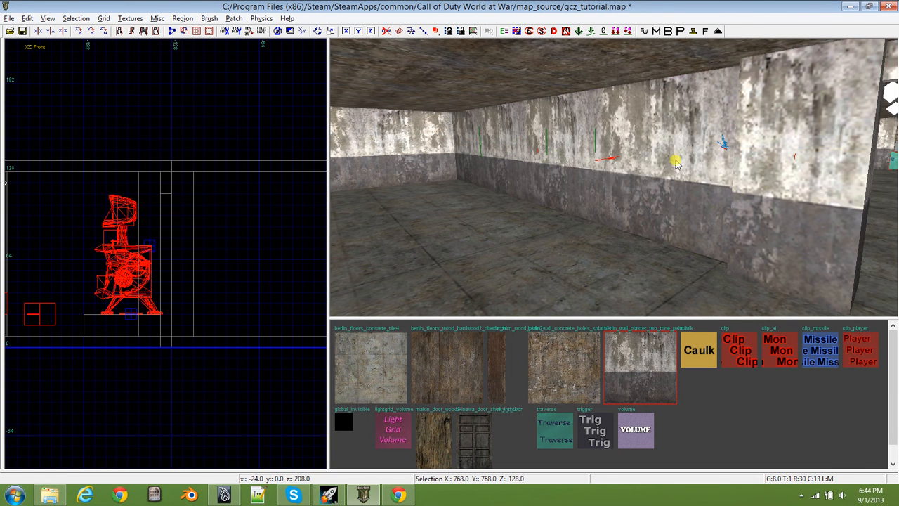
pyautogui.press('Escape')
# Reposition the block so it cuts through the dividing wall with its origin at X -152, Y 616.
pyautogui.moveTo(600, 164); pyautogui.dragTo(588, 166, button='right')
pyautogui.keyDown('shift'); pyautogui.click(512, 174); pyautogui.keyUp('shift')
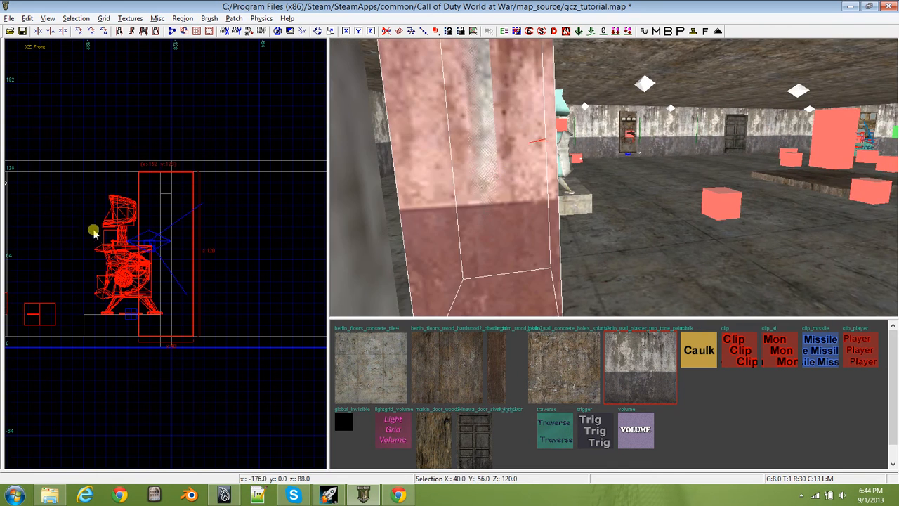
pyautogui.moveTo(161, 247); pyautogui.dragTo(111, 236)
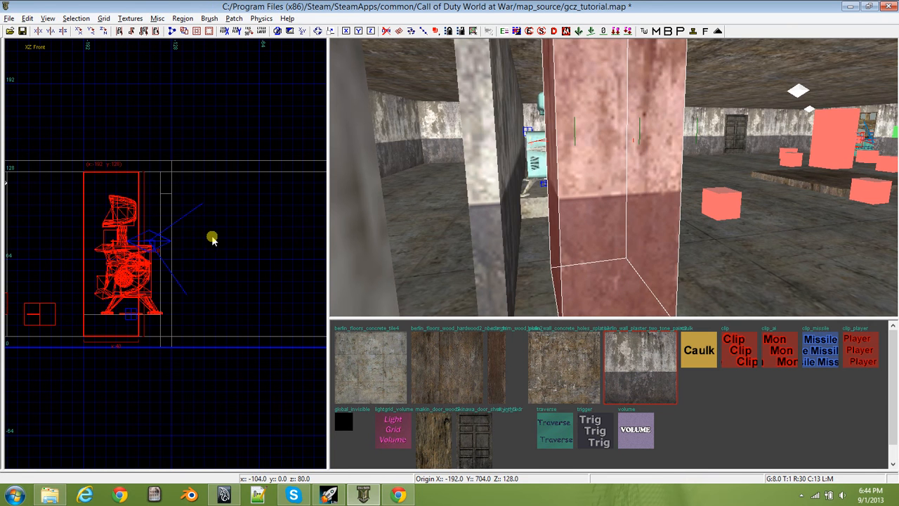
pyautogui.hotkey('ctrl', 'Tab')
pyautogui.moveTo(182, 242); pyautogui.dragTo(60, 244)
pyautogui.moveTo(482, 201)
pyautogui.mouseDown(button='right')
pyautogui.moveTo(500, 202)
pyautogui.moveTo(484, 193)
pyautogui.moveTo(483, 201)
pyautogui.mouseUp(button='right')
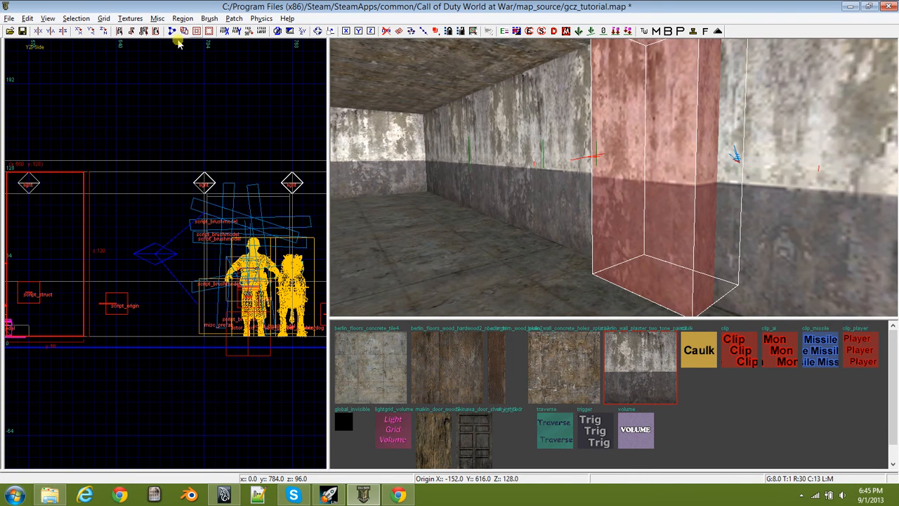
# Subtract the block from the dividing wall and delete the block to leave a second, full-height opening.
pyautogui.click(197, 31)
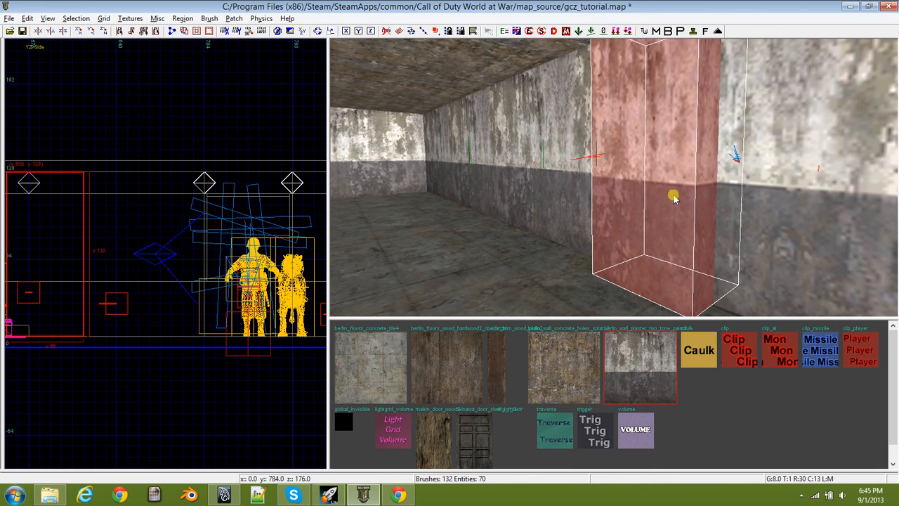
pyautogui.press('BackSpace')
pyautogui.moveTo(640, 198)
pyautogui.mouseDown(button='right')
pyautogui.moveTo(702, 202)
pyautogui.moveTo(639, 214)
pyautogui.moveTo(638, 194)
pyautogui.moveTo(657, 204)
pyautogui.moveTo(644, 191)
pyautogui.mouseUp(button='right')
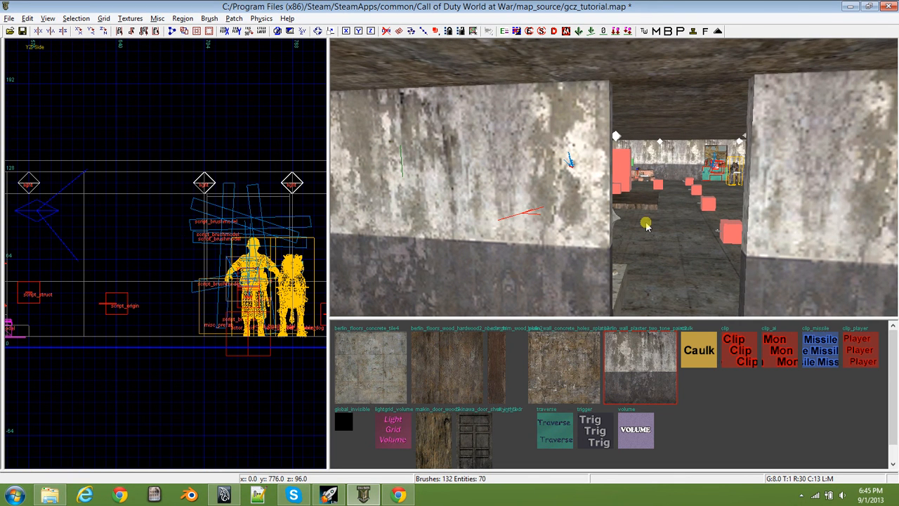
# Move the 16-unit-high lintel piece from above the first doorway along the wall to the top of the second opening.
pyautogui.moveTo(707, 165); pyautogui.dragTo(718, 157, button='right')
pyautogui.keyDown('shift'); pyautogui.click(745, 122); pyautogui.keyUp('shift')
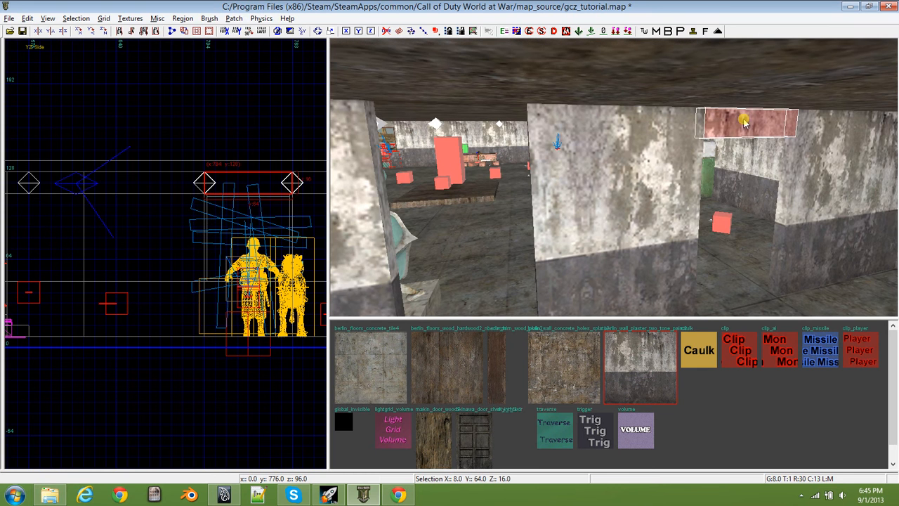
pyautogui.moveTo(245, 185)
pyautogui.mouseDown()
pyautogui.moveTo(255, 187)
pyautogui.moveTo(28, 184)
pyautogui.mouseUp()
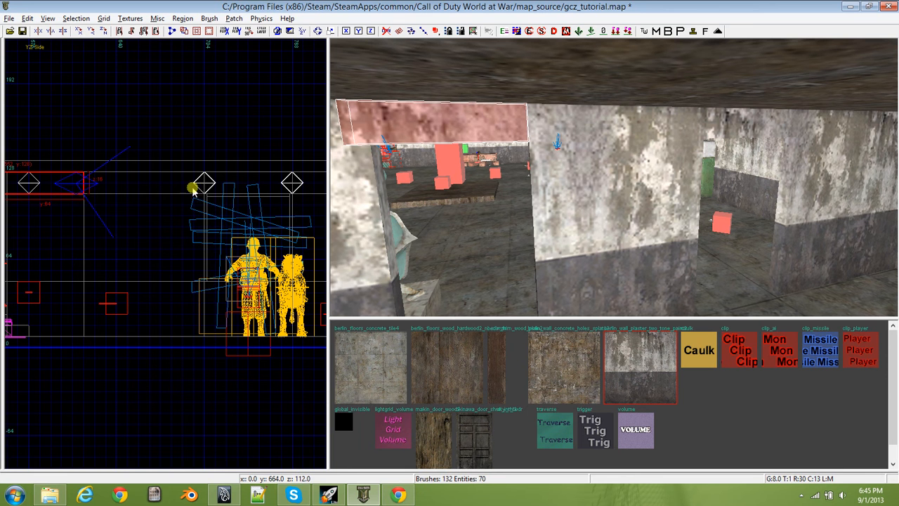
# Trim the lintel by 8 units along Y to match the edge of the second opening, then deselect it.
pyautogui.moveTo(62, 214); pyautogui.dragTo(147, 220, button='right')
pyautogui.moveTo(63, 189); pyautogui.dragTo(75, 187)
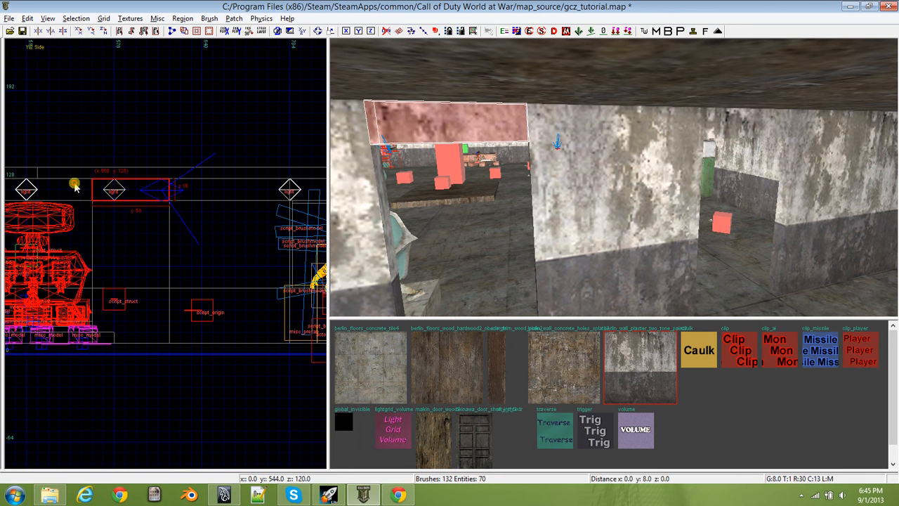
pyautogui.press('Escape')
# Place a light entity in the new corridor at X -40, Y 744 from the top view.
pyautogui.moveTo(575, 192)
pyautogui.mouseDown(button='right')
pyautogui.moveTo(541, 176)
pyautogui.moveTo(590, 232)
pyautogui.moveTo(579, 228)
pyautogui.moveTo(571, 189)
pyautogui.mouseUp(button='right')
pyautogui.moveTo(479, 179); pyautogui.dragTo(668, 175, button='right')
pyautogui.moveTo(597, 179); pyautogui.dragTo(692, 196, button='right')
pyautogui.moveTo(369, 201); pyautogui.dragTo(422, 206, button='right')
pyautogui.hotkey('ctrl', 'Tab')
pyautogui.hotkey('ctrl', 'Tab')
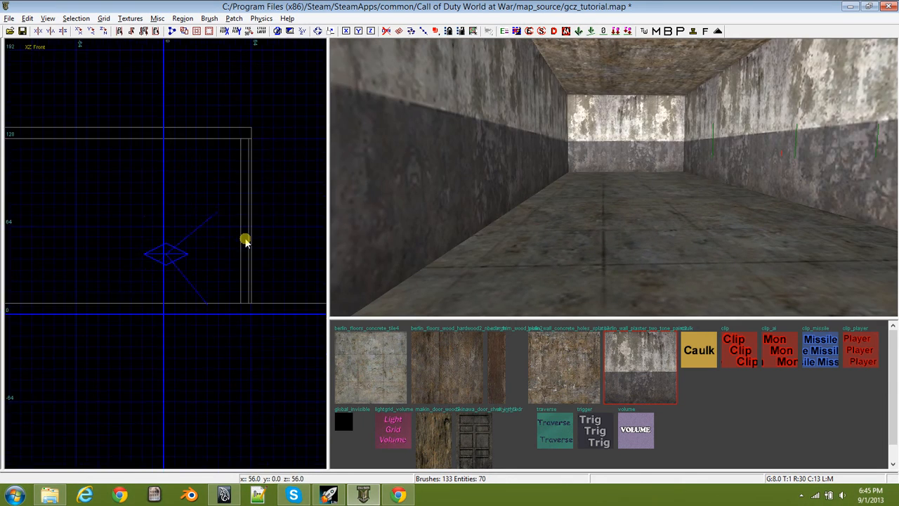
pyautogui.scroll(-2, 194, 249)
pyautogui.scroll(-3, 192, 249)
pyautogui.hotkey('ctrl', 'Tab')
pyautogui.hotkey('ctrl', 'Tab')
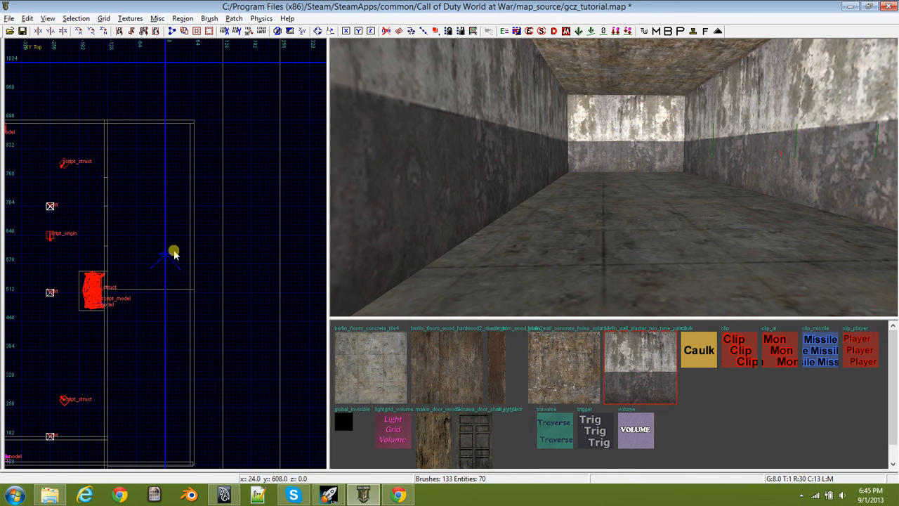
pyautogui.rightClick(143, 195)
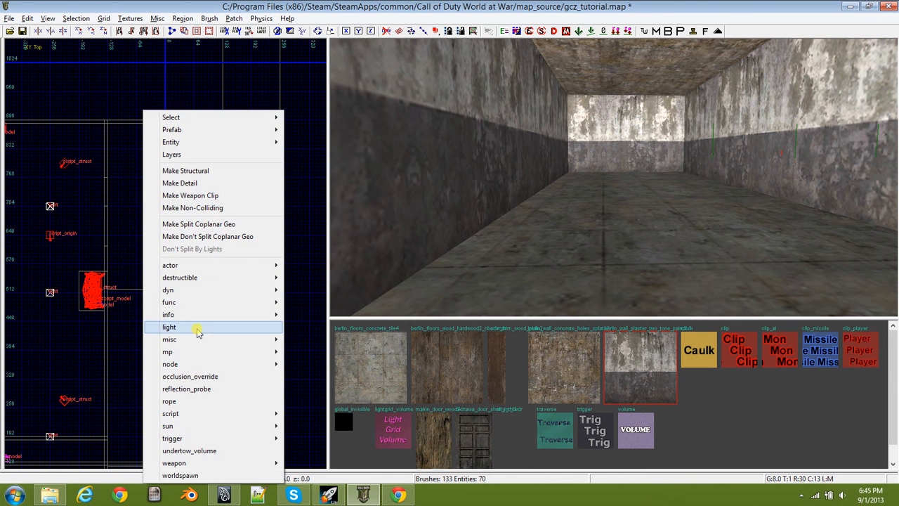
pyautogui.click(169, 327)
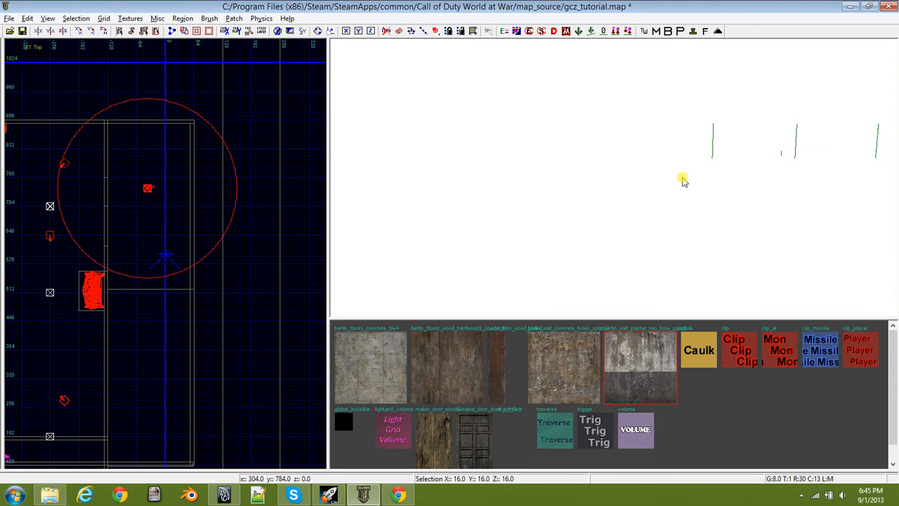
# Deselect the new light and enable the light preview to inspect the corridor's lighting.
pyautogui.scroll(-5, 683, 177)
pyautogui.scroll(1, 678, 181)
pyautogui.moveTo(647, 173)
pyautogui.mouseDown(button='right')
pyautogui.moveTo(611, 169)
pyautogui.moveTo(583, 190)
pyautogui.moveTo(464, 218)
pyautogui.moveTo(484, 190)
pyautogui.moveTo(502, 203)
pyautogui.moveTo(488, 197)
pyautogui.moveTo(491, 225)
pyautogui.mouseUp(button='right')
pyautogui.scroll(4, 653, 181)
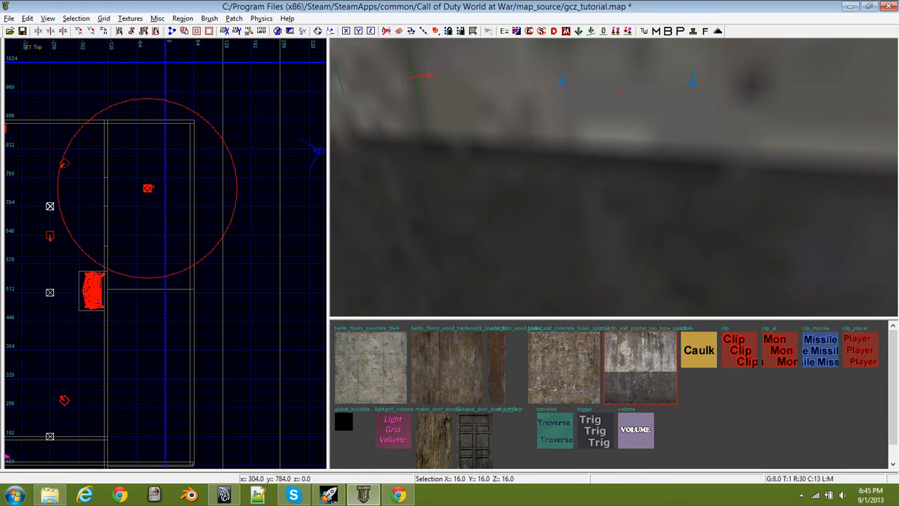
pyautogui.moveTo(705, 165)
pyautogui.mouseDown(button='right')
pyautogui.moveTo(619, 158)
pyautogui.moveTo(666, 153)
pyautogui.mouseUp(button='right')
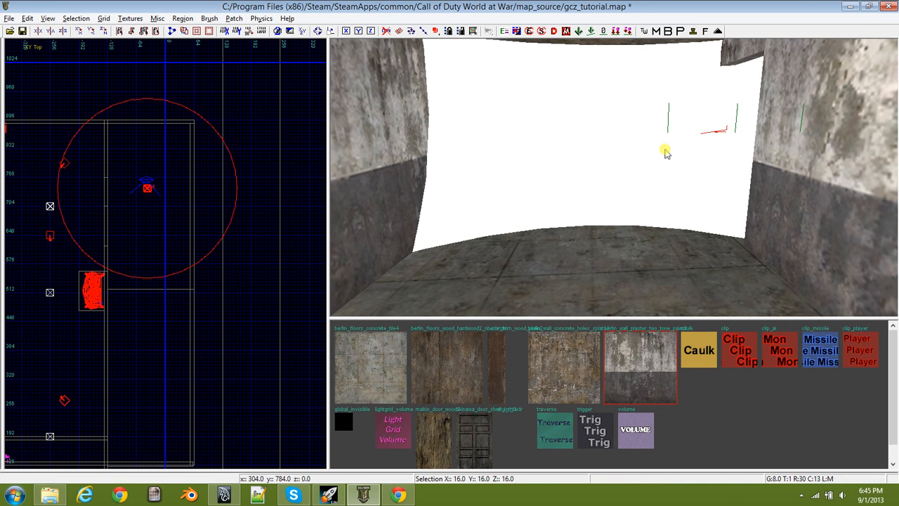
pyautogui.press('Escape')
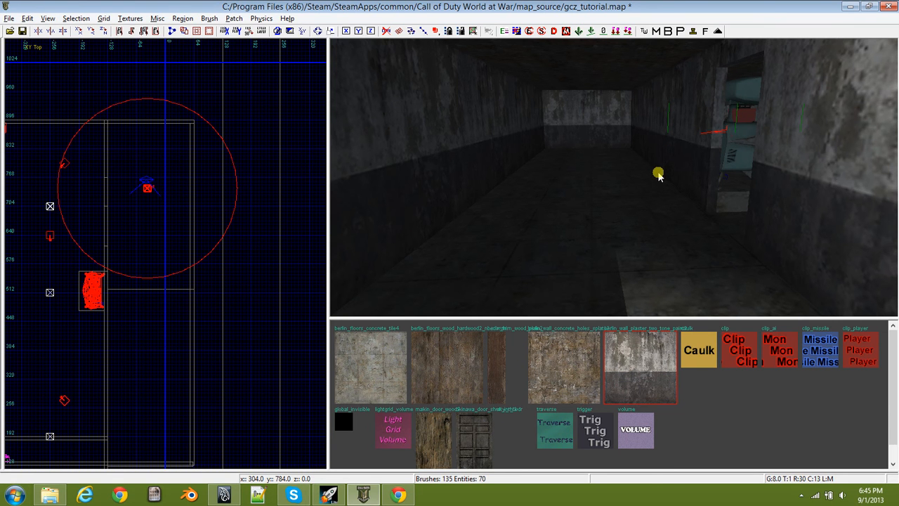
pyautogui.click(47, 18)
pyautogui.moveTo(63, 19)
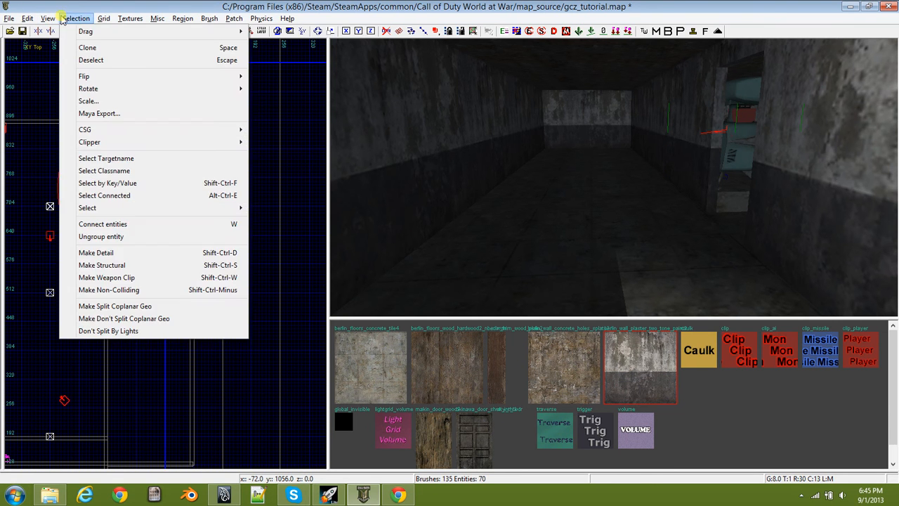
pyautogui.moveTo(108, 233)
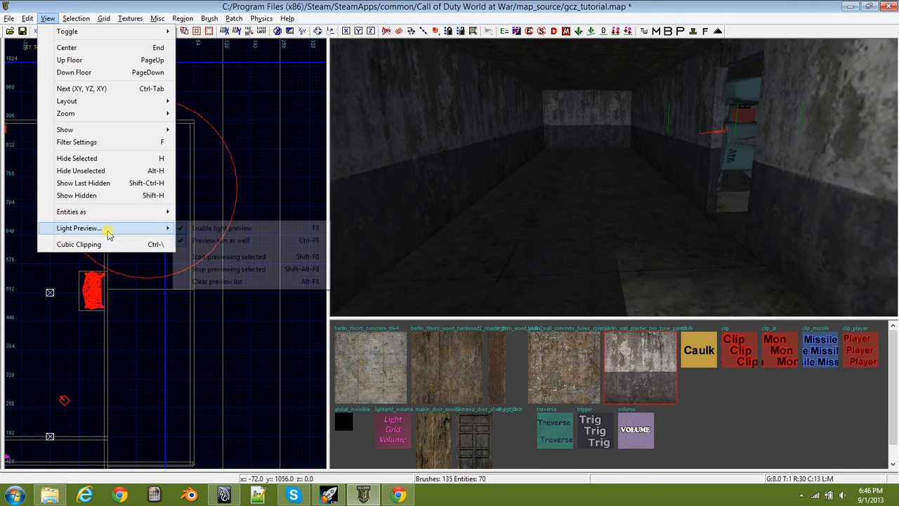
pyautogui.click(221, 229)
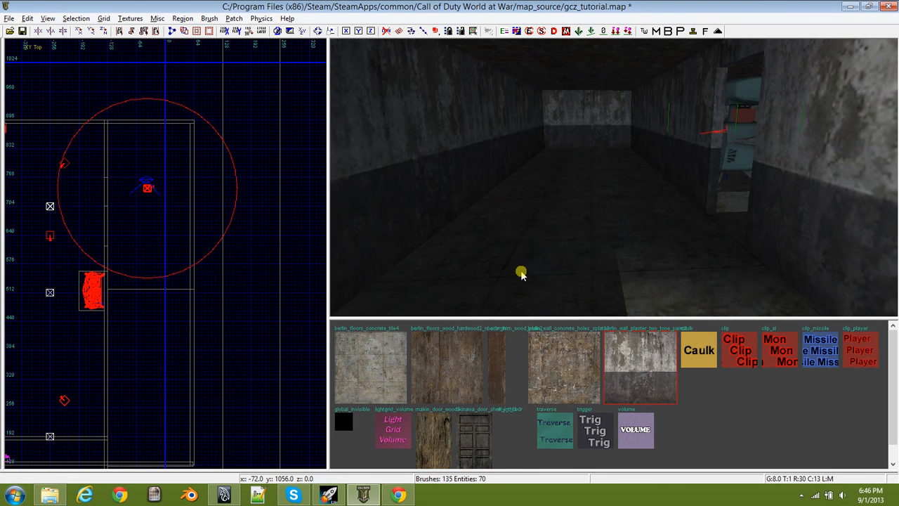
# Lower the corridor light 8 units below the ceiling, to Z 112.
pyautogui.rightClick(597, 237)
pyautogui.moveTo(596, 237); pyautogui.dragTo(841, 151, button='right')
pyautogui.scroll(1, 840, 106)
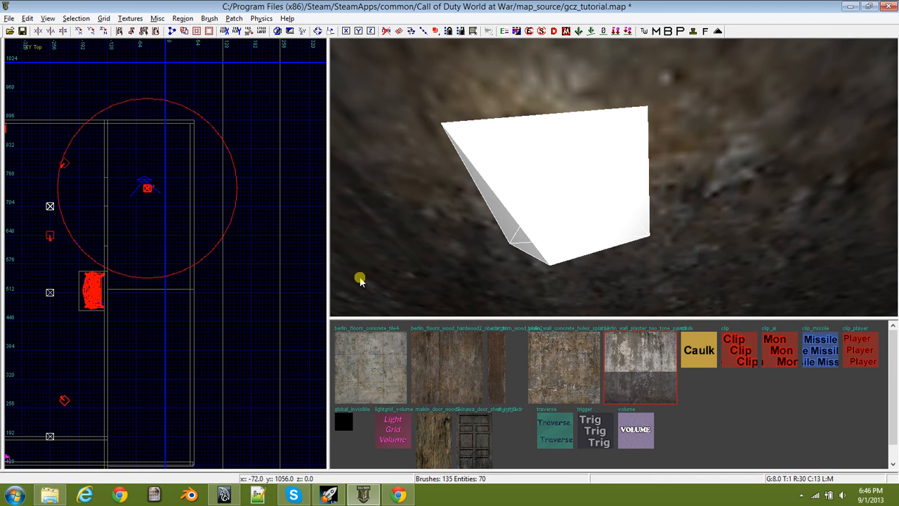
pyautogui.hotkey('ctrl', 'Tab')
pyautogui.scroll(6, 168, 268)
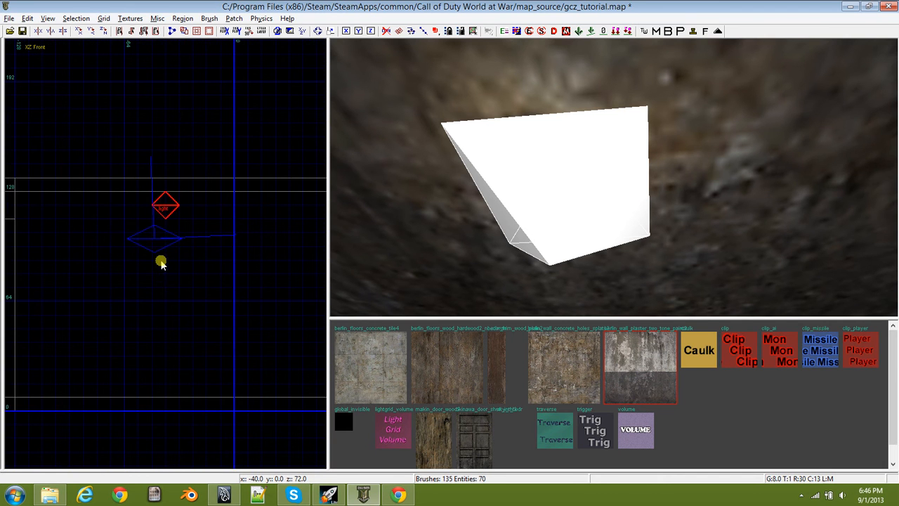
pyautogui.moveTo(168, 216); pyautogui.dragTo(169, 221)
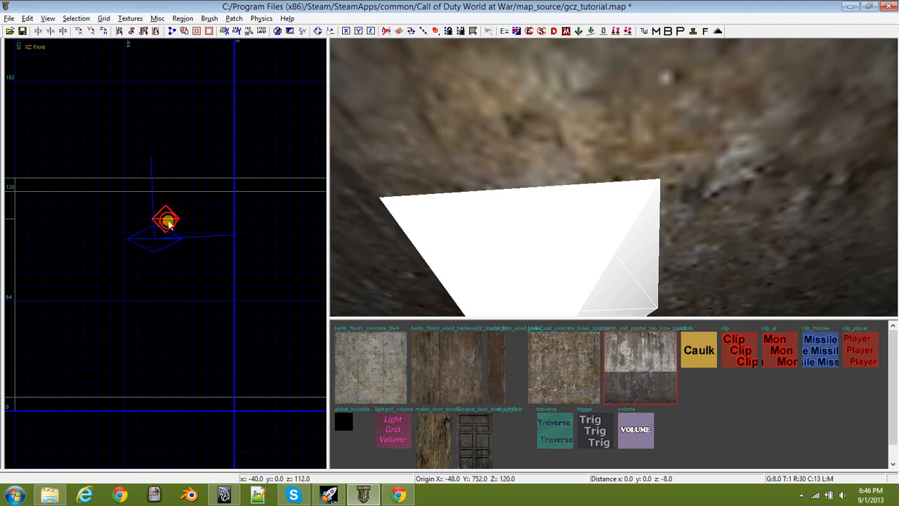
pyautogui.moveTo(671, 219); pyautogui.dragTo(672, 217, button='right')
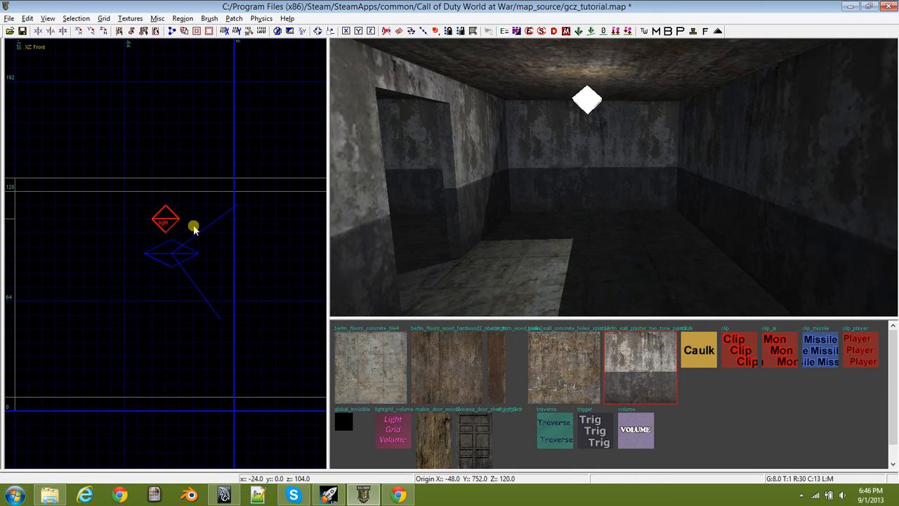
# Open the corridor light's entity properties and set its radius to 300.
pyautogui.press('n')
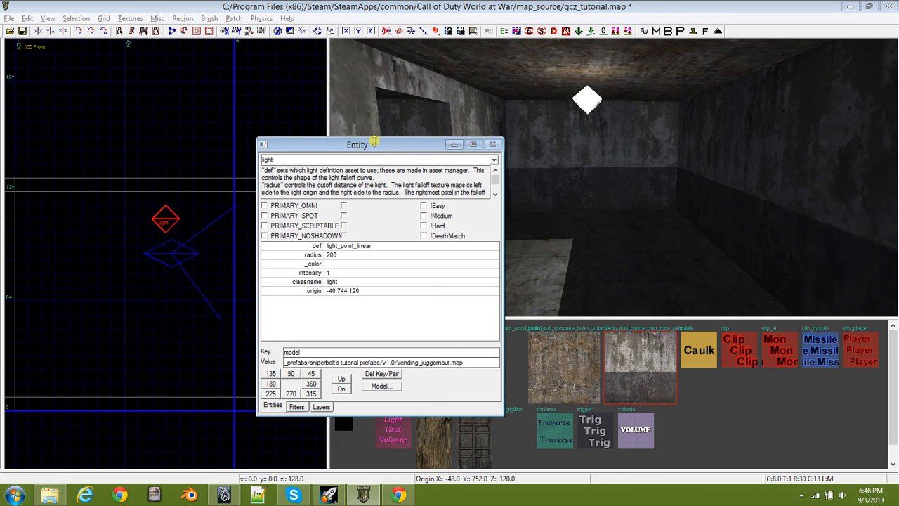
pyautogui.moveTo(350, 146); pyautogui.dragTo(711, 198)
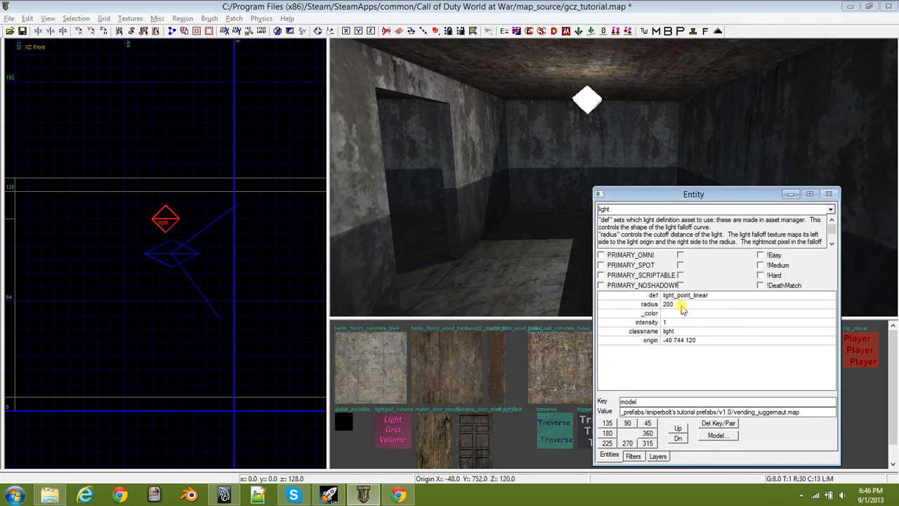
pyautogui.click(680, 305)
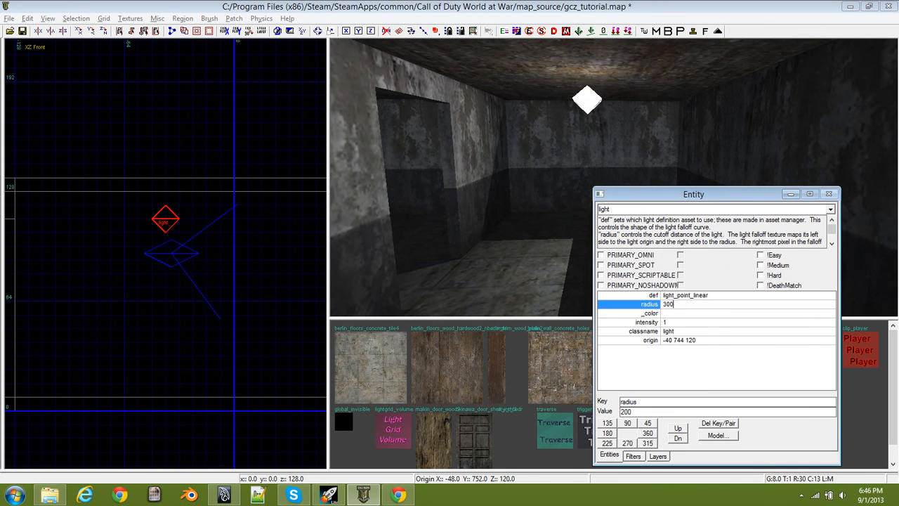
pyautogui.click(724, 360)
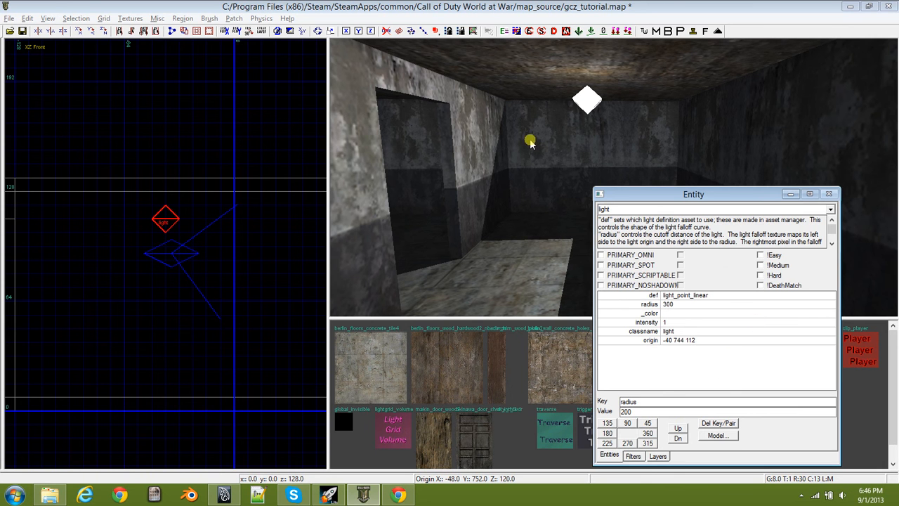
pyautogui.scroll(-3, 164, 237)
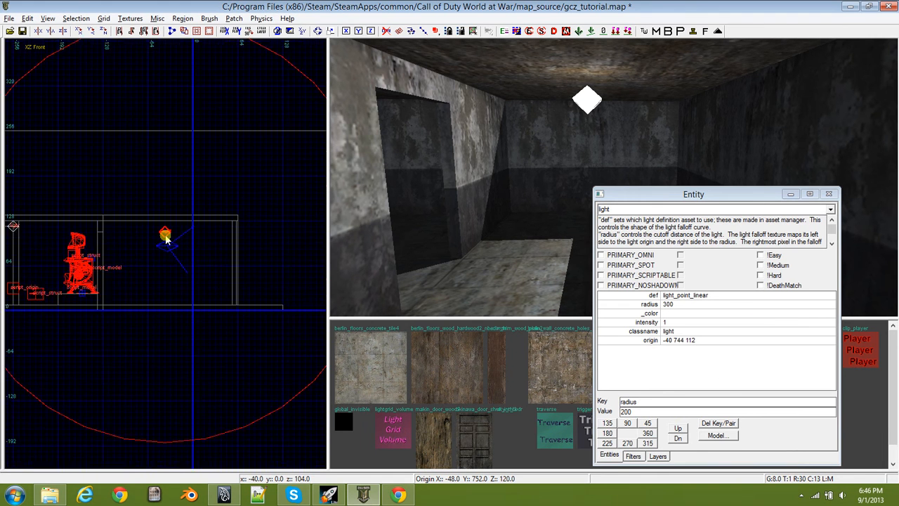
# Set the light's radius back to 200 and its color to pure red.
pyautogui.click(680, 305)
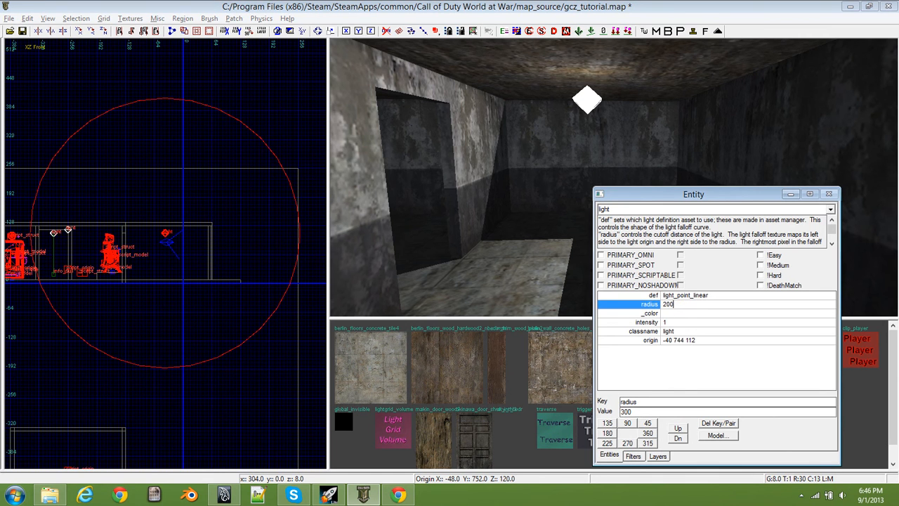
pyautogui.click(699, 376)
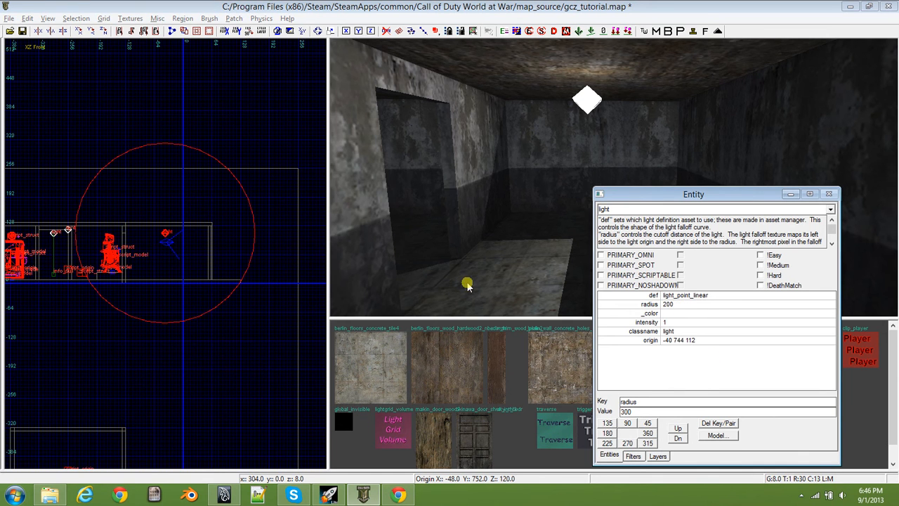
pyautogui.doubleClick(670, 314)
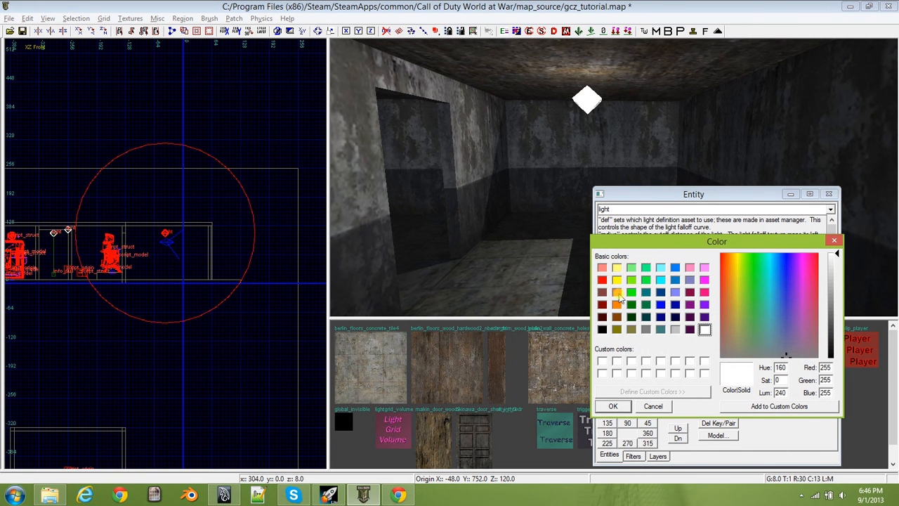
pyautogui.click(601, 279)
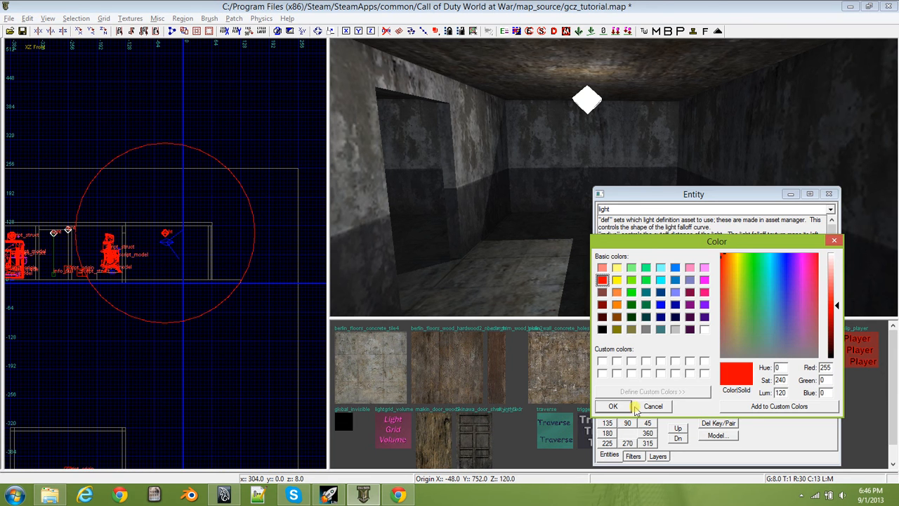
pyautogui.click(610, 406)
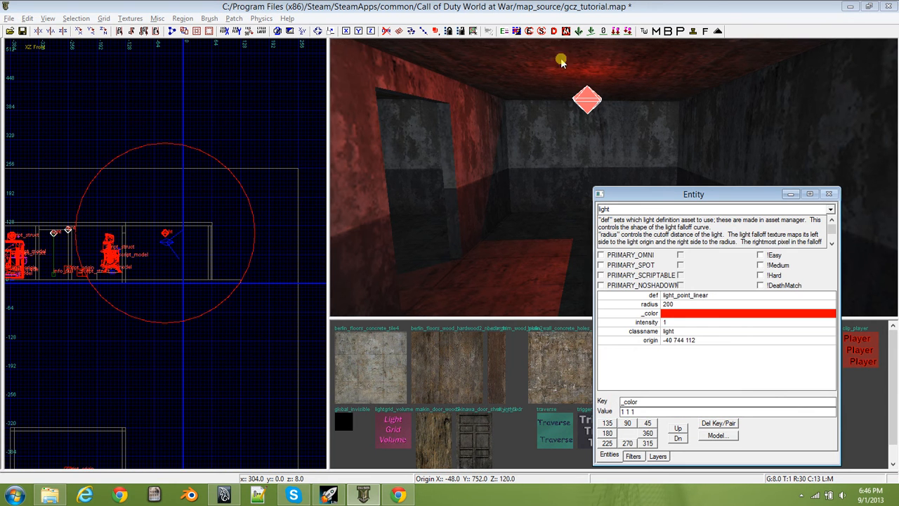
# Try an intensity of 2 on the red corridor light.
pyautogui.click(673, 322)
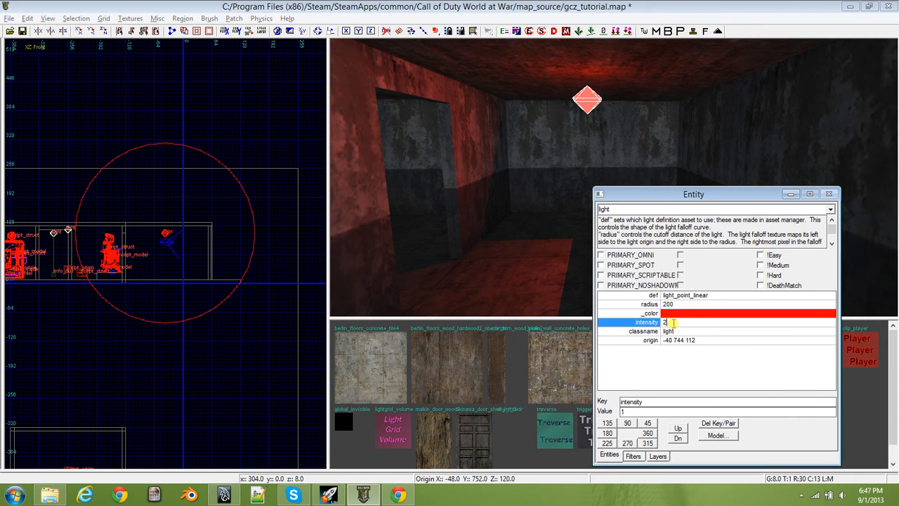
pyautogui.write('2')
pyautogui.click(681, 353)
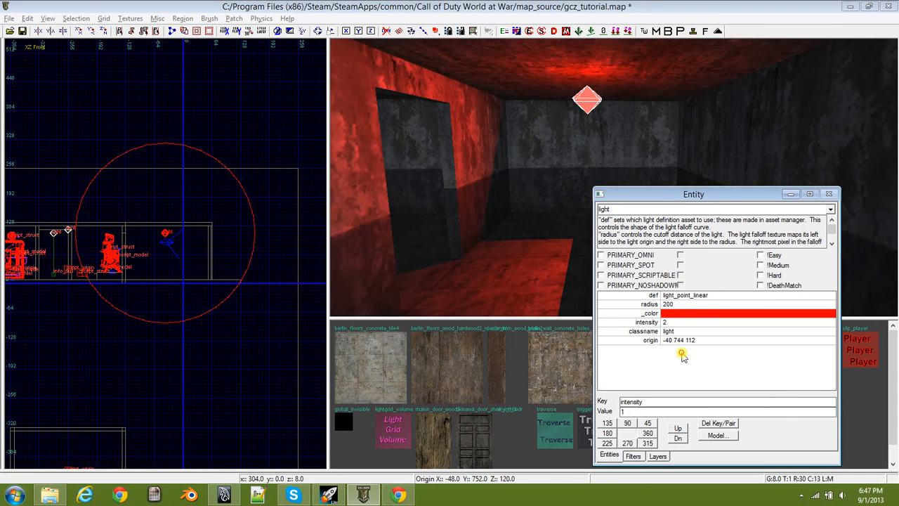
# Try weaker intensities on the red light, first 1 and then .5.
pyautogui.click(676, 322)
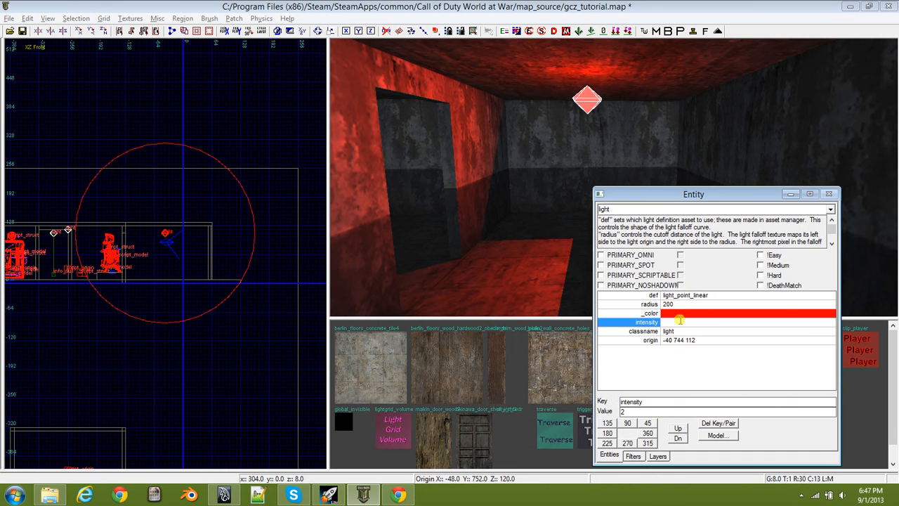
pyautogui.click(659, 389)
pyautogui.click(679, 323)
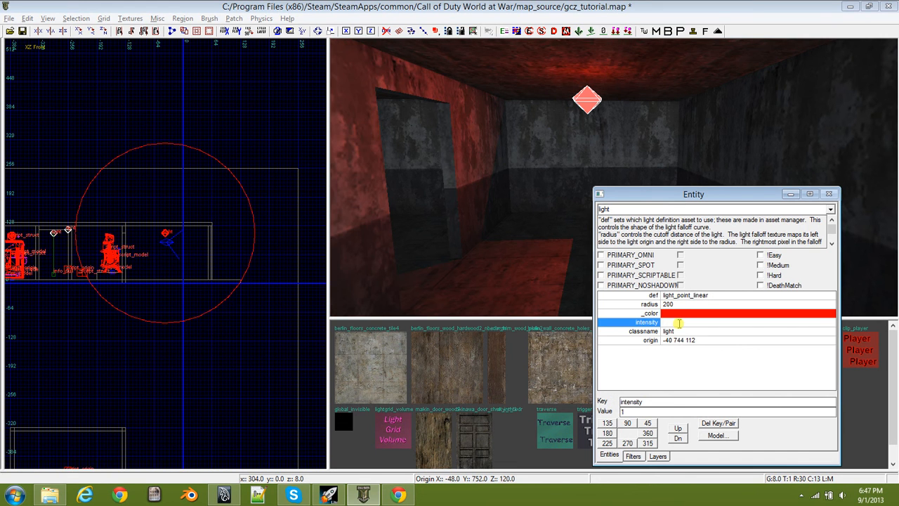
pyautogui.click(640, 359)
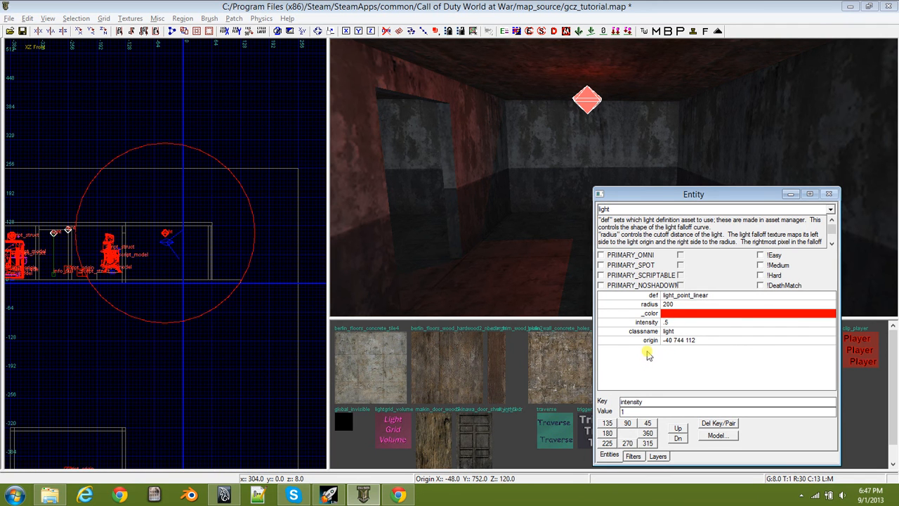
# Set the corridor light's intensity to 1.
pyautogui.click(682, 322)
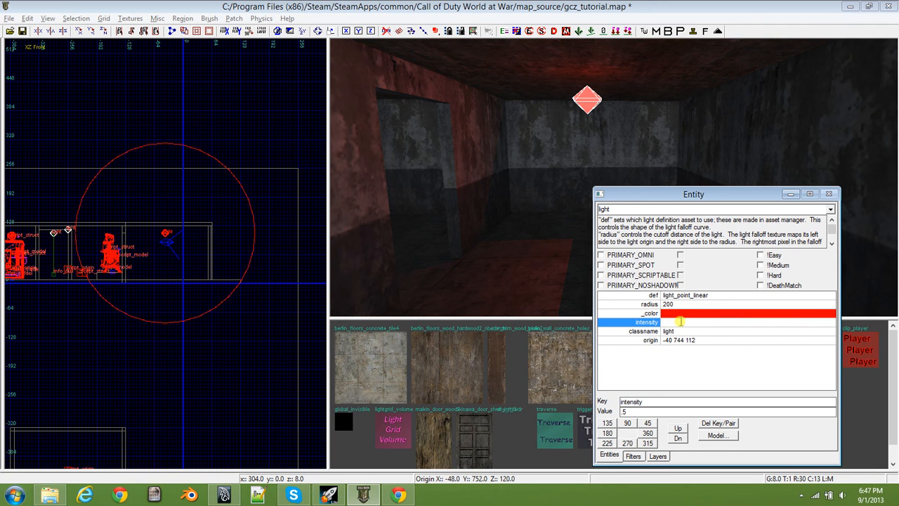
pyautogui.write('1')
pyautogui.click(653, 367)
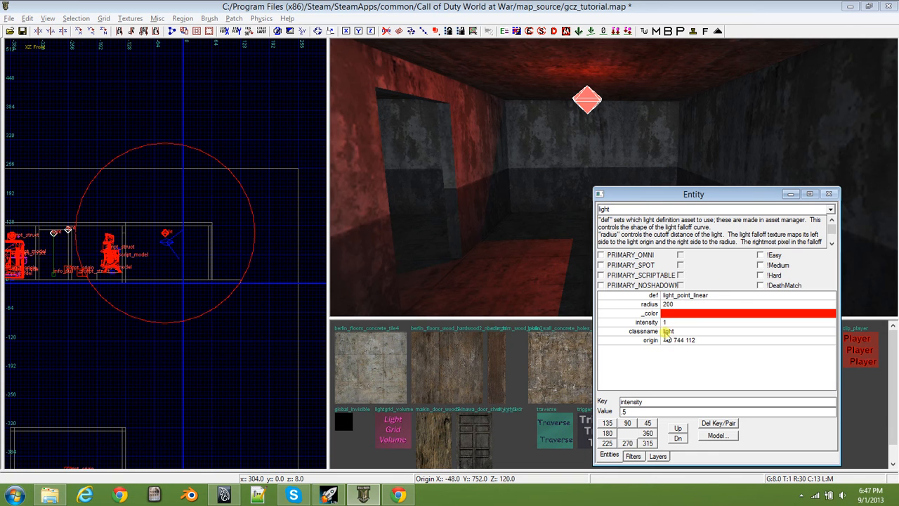
pyautogui.click(661, 332)
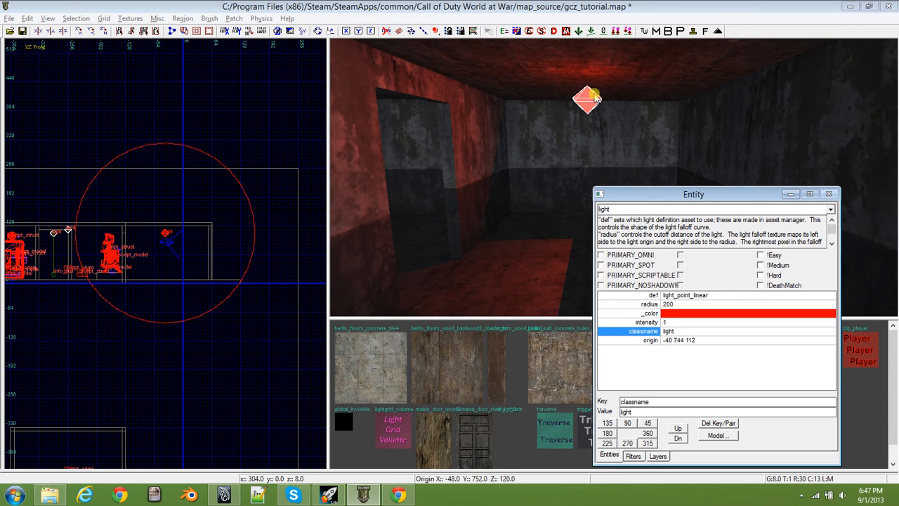
# Minimize the light's entity properties, deselect the light and turn off the light preview.
pyautogui.click(790, 198)
pyautogui.press('Escape')
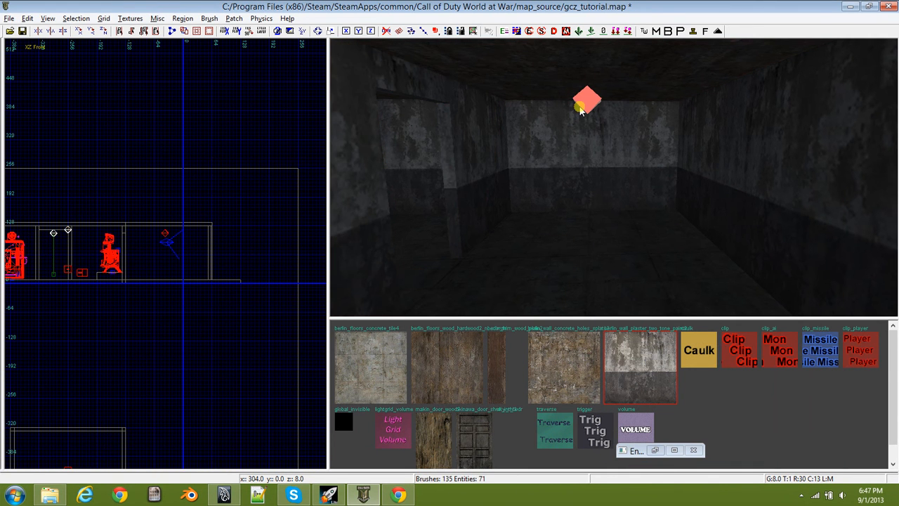
pyautogui.press('F8')
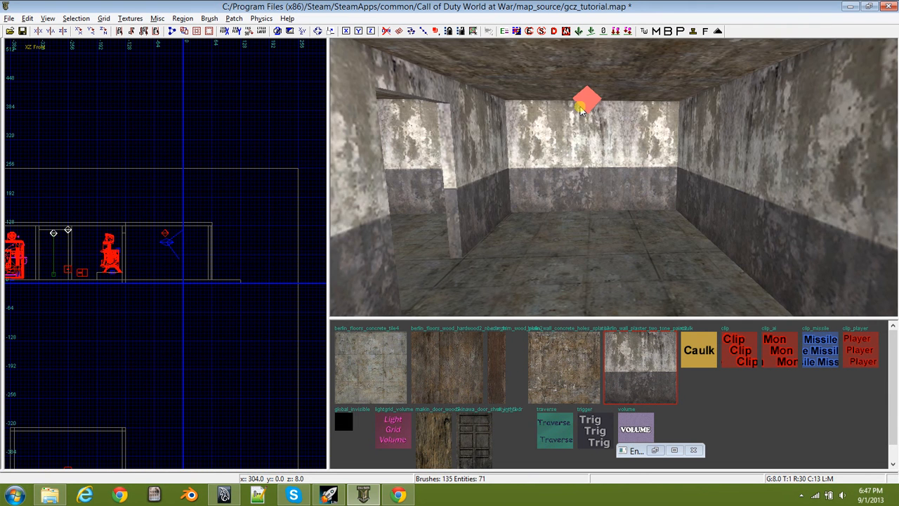
# Start a misc prefab entity inside the new corridor from the top view.
pyautogui.moveTo(580, 109); pyautogui.dragTo(616, 127, button='right')
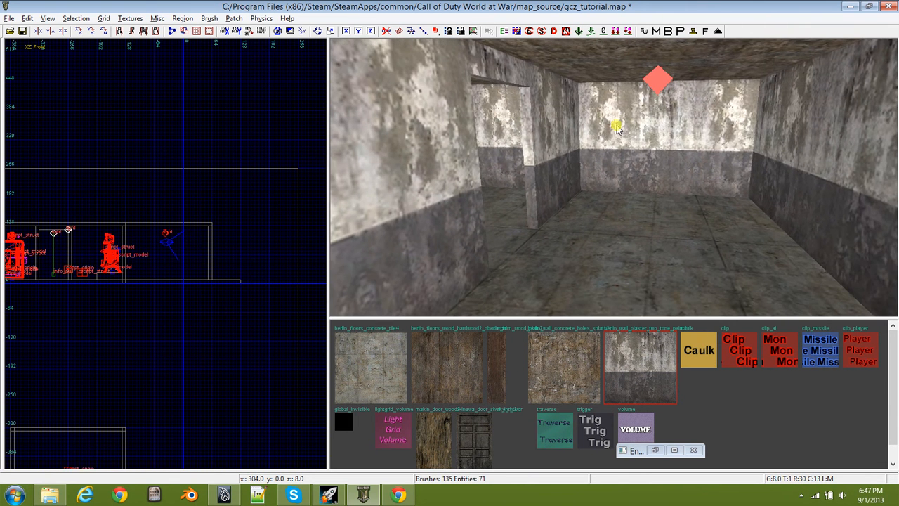
pyautogui.hotkey('ctrl', 'Tab')
pyautogui.hotkey('ctrl', 'Tab')
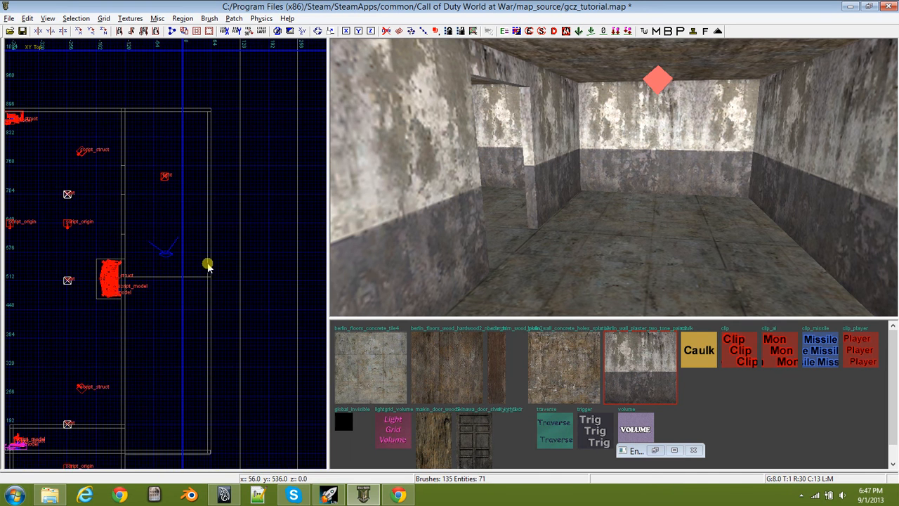
pyautogui.moveTo(208, 266); pyautogui.dragTo(191, 187, button='right')
pyautogui.rightClick(179, 209)
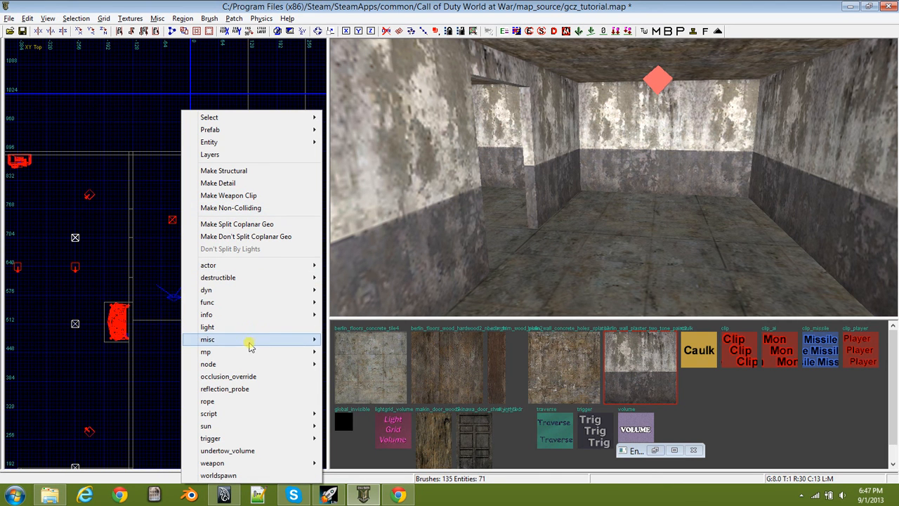
pyautogui.moveTo(250, 344)
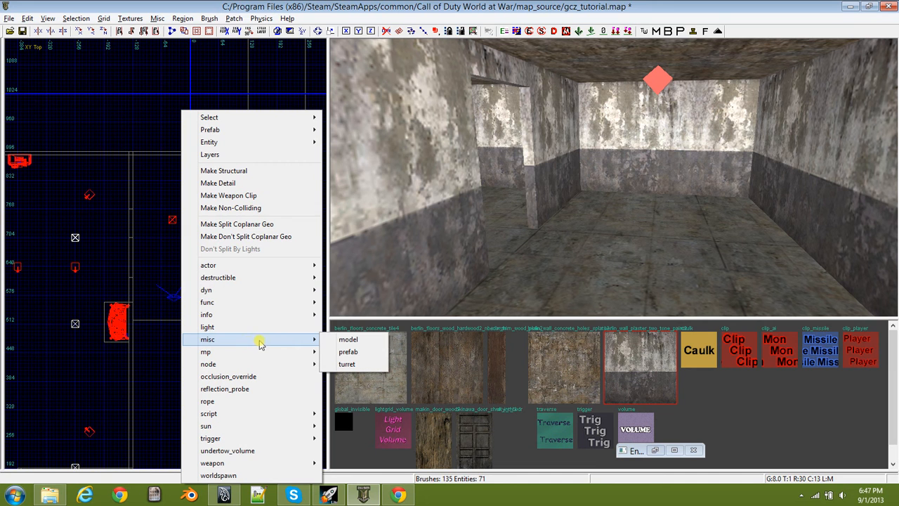
pyautogui.click(347, 352)
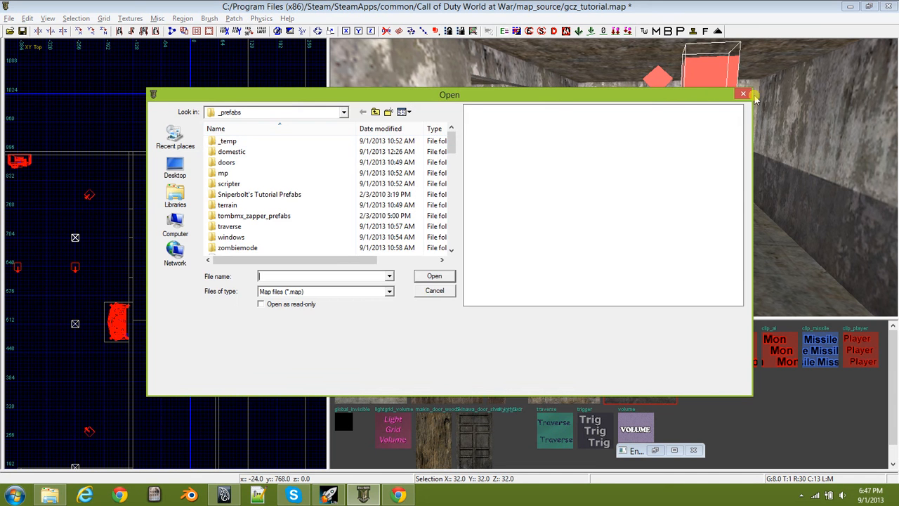
pyautogui.moveTo(690, 93); pyautogui.dragTo(634, 139)
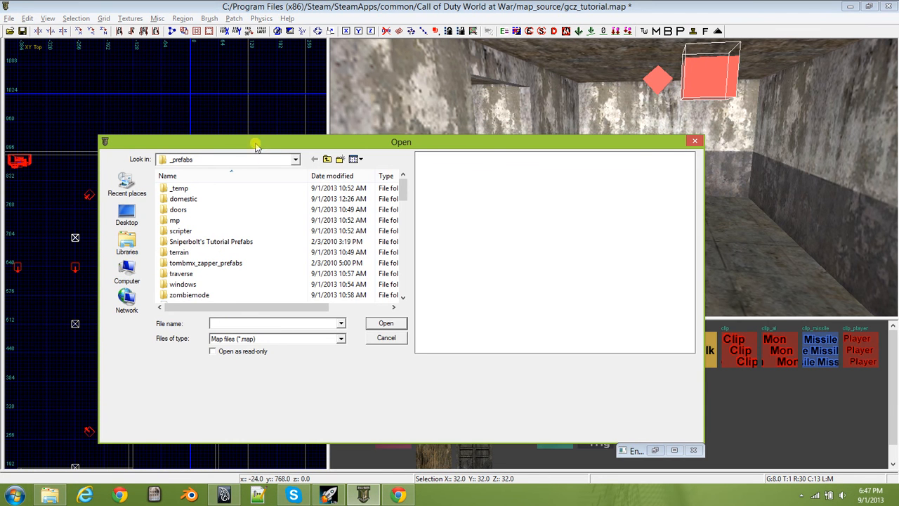
pyautogui.moveTo(255, 144); pyautogui.dragTo(380, 85)
# Load vending_juggernaut.map from the v1.0 folder of Sniperbolt's Tutorial Prefabs as the prefab.
pyautogui.click(336, 172)
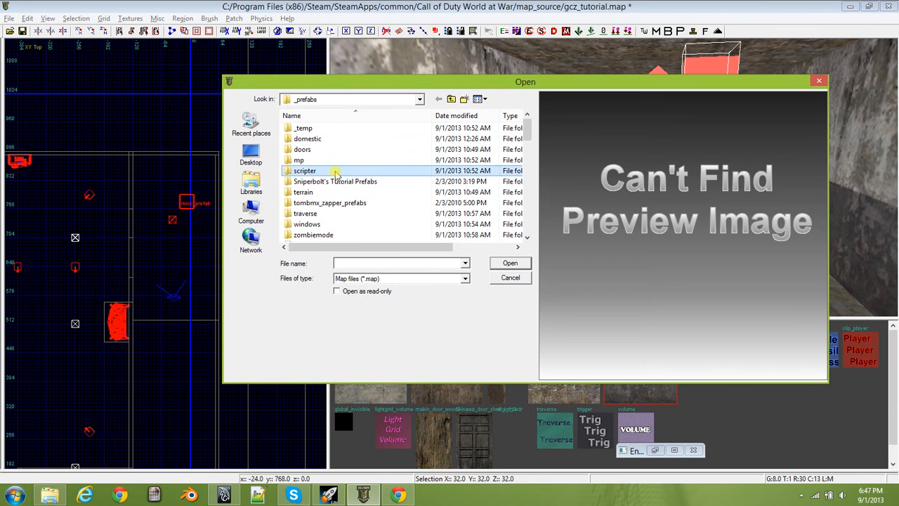
pyautogui.scroll(-2, 336, 173)
pyautogui.scroll(2, 336, 173)
pyautogui.click(336, 174)
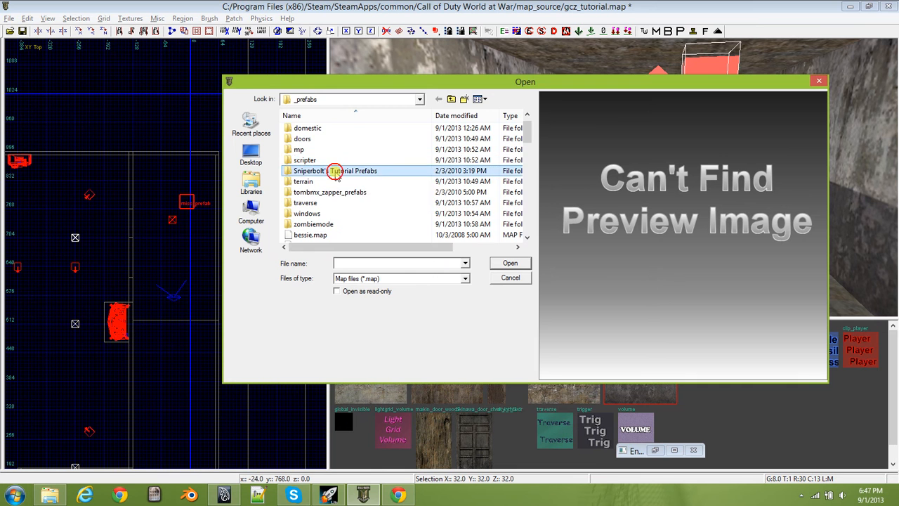
pyautogui.doubleClick(336, 175)
pyautogui.doubleClick(327, 128)
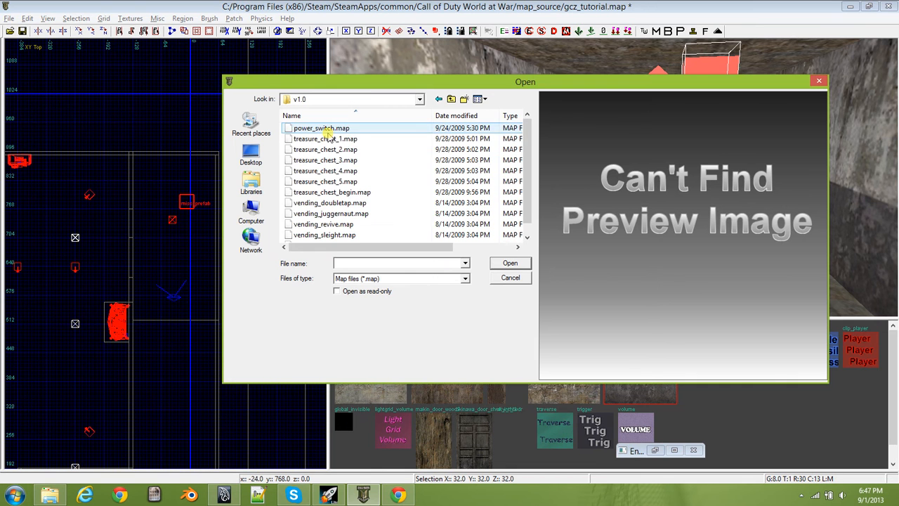
pyautogui.click(349, 202)
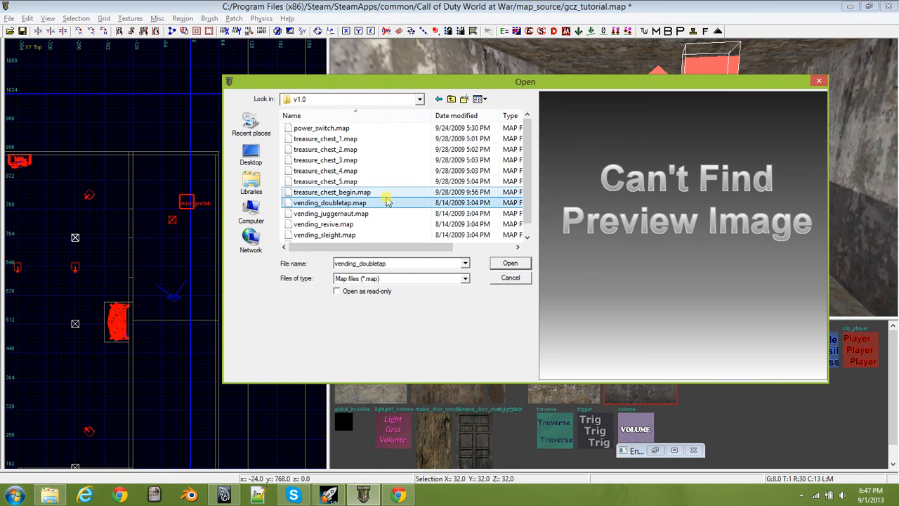
pyautogui.doubleClick(330, 213)
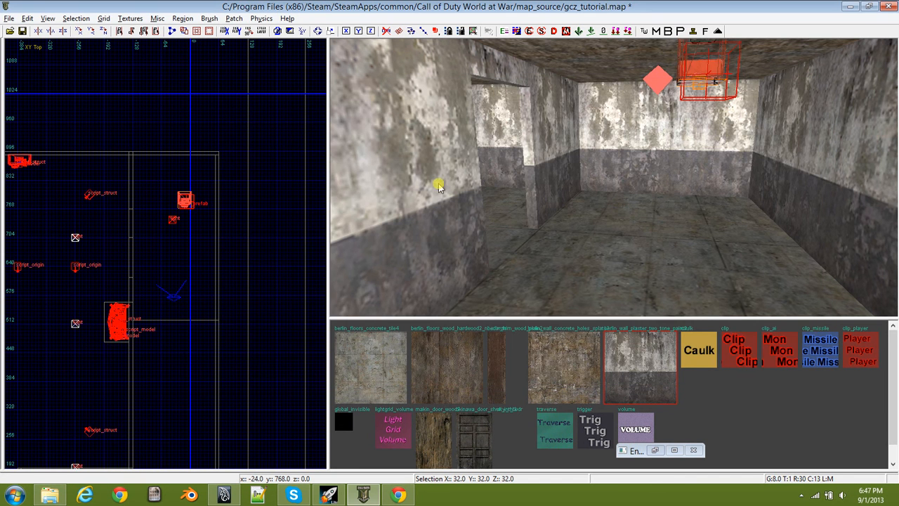
# Lower the Jugger-Nog machine prefab onto the corridor floor and deselect it.
pyautogui.moveTo(189, 205); pyautogui.dragTo(171, 305)
pyautogui.hotkey('ctrl', 'Tab')
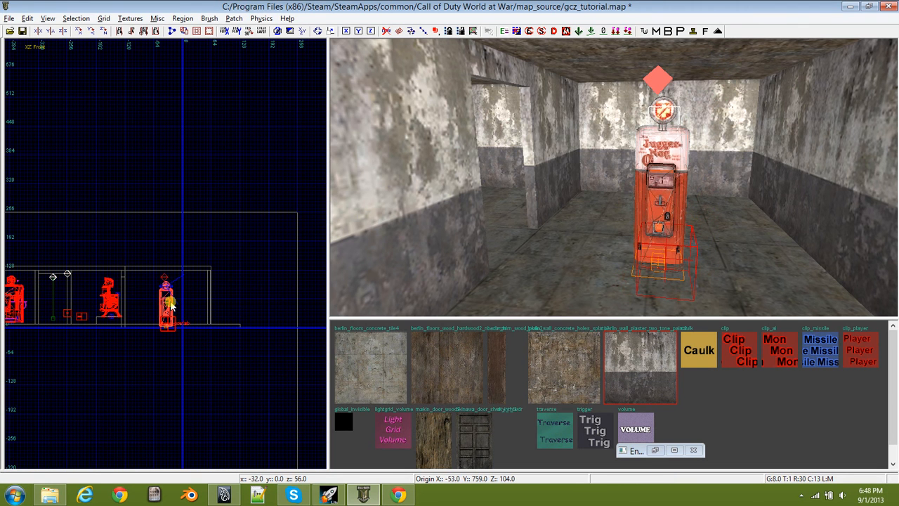
pyautogui.press('Escape')
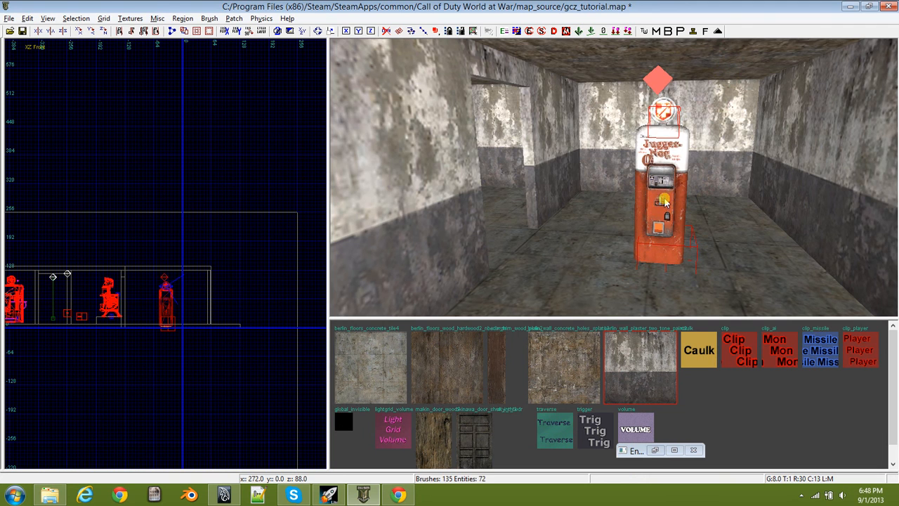
pyautogui.moveTo(661, 198)
pyautogui.mouseDown(button='right')
pyautogui.moveTo(643, 198)
pyautogui.moveTo(667, 197)
pyautogui.moveTo(648, 200)
pyautogui.moveTo(648, 218)
pyautogui.moveTo(671, 201)
pyautogui.moveTo(653, 183)
pyautogui.mouseUp(button='right')
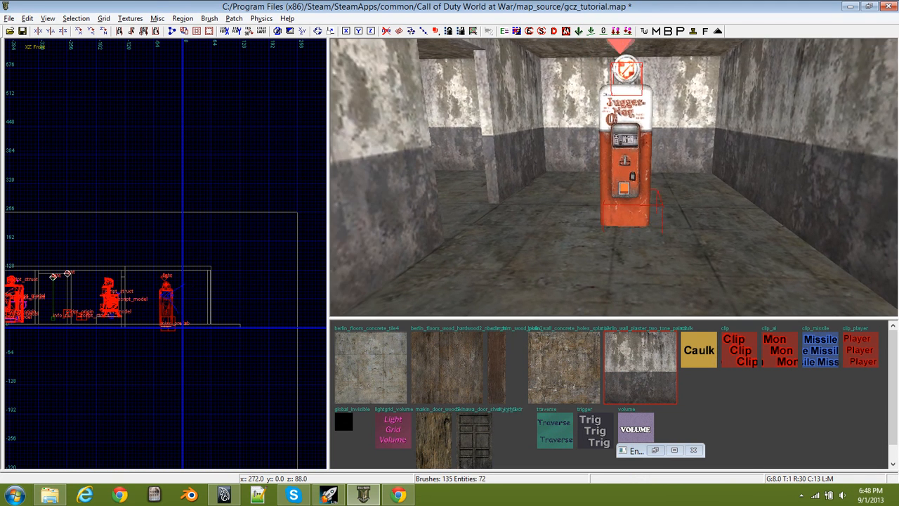
# With the Jugger-Nog prefab selected, enable the Clip and Triggers filters and minimize the Filters window.
pyautogui.keyDown('shift'); pyautogui.click(627, 174); pyautogui.keyUp('shift')
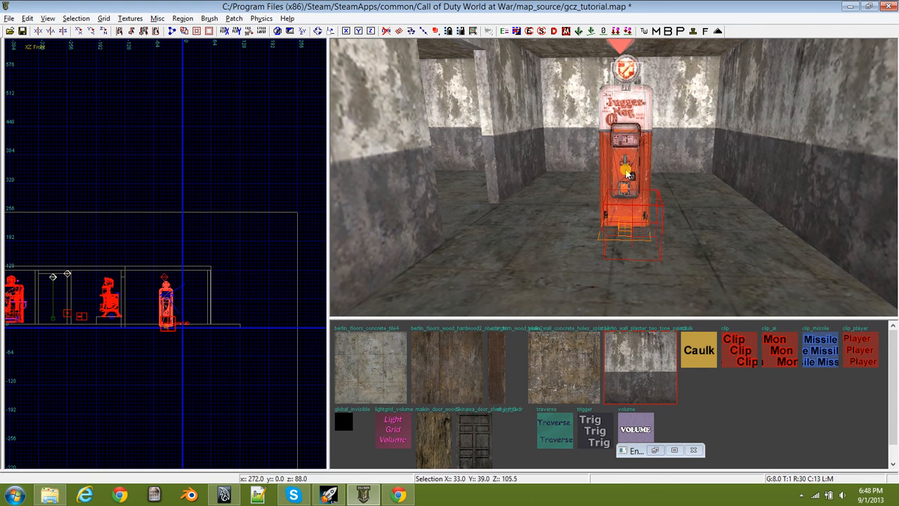
pyautogui.press('f')
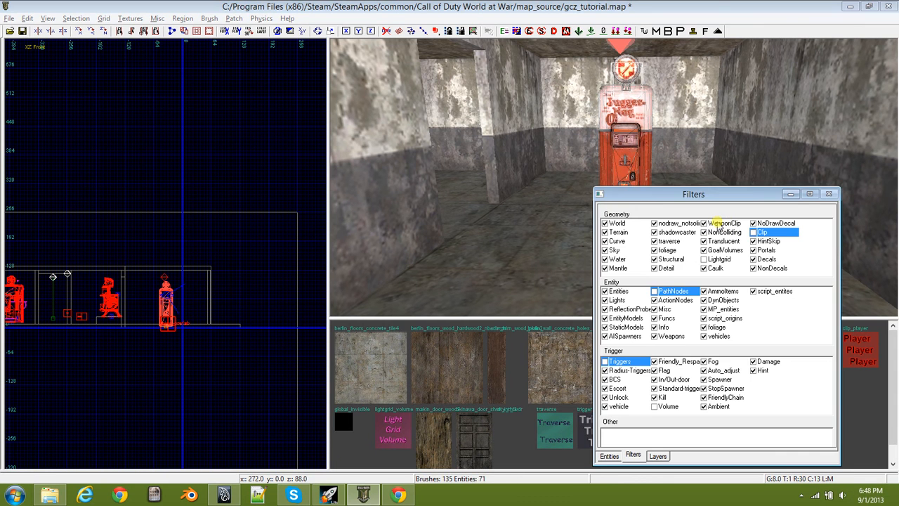
pyautogui.click(754, 232)
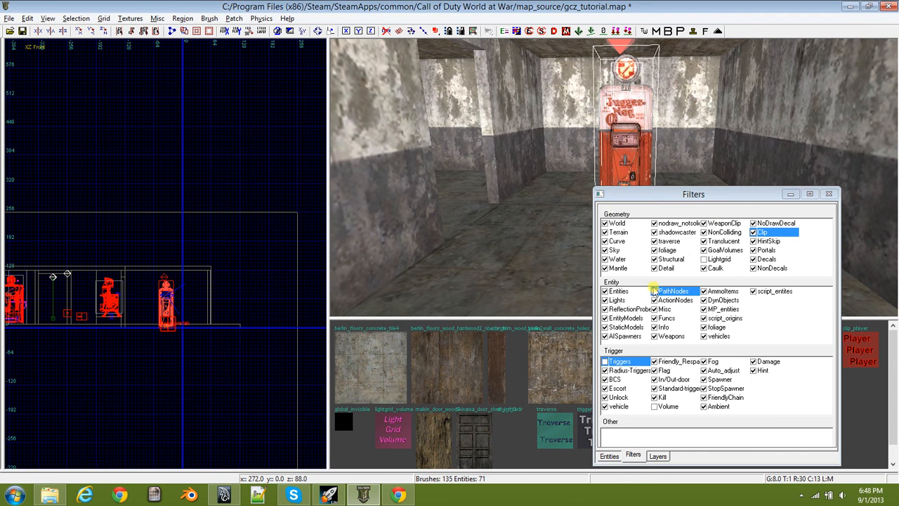
pyautogui.click(606, 361)
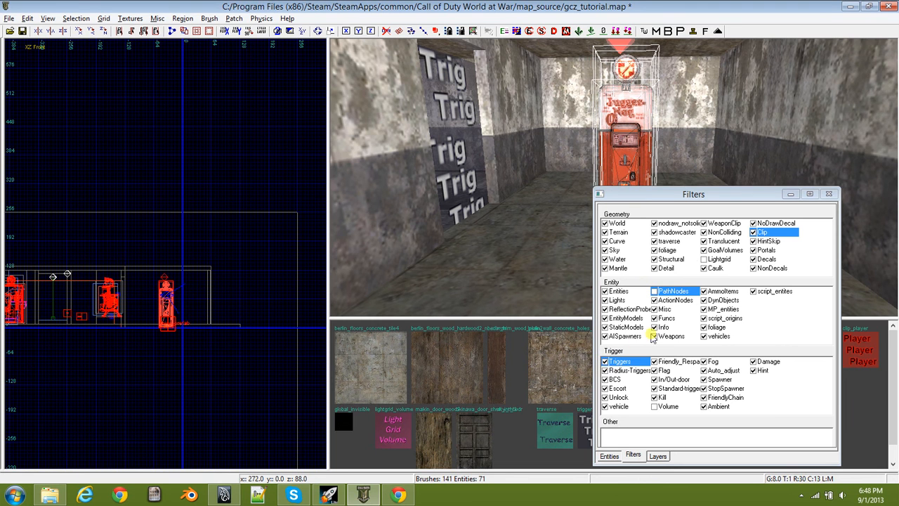
pyautogui.click(791, 194)
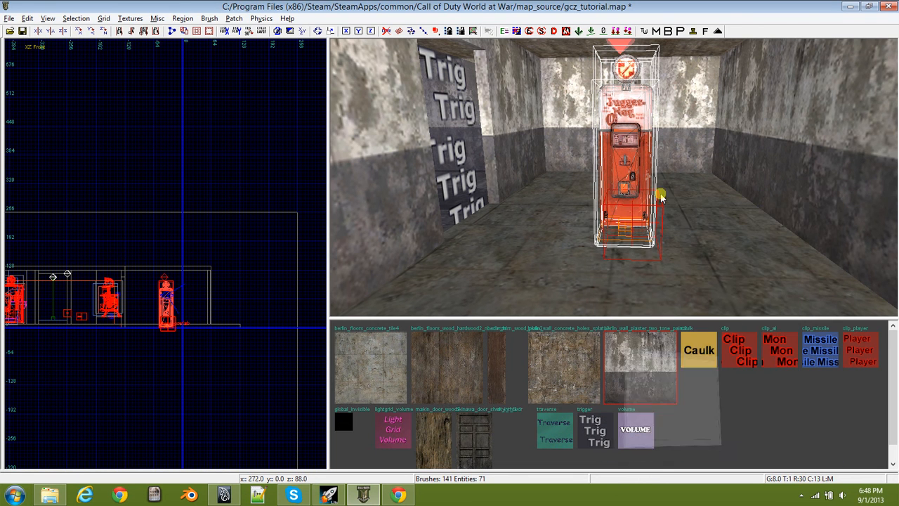
# Shift the whole Jugger-Nog prefab sideways and bring it back to its place.
pyautogui.keyDown('shift'); pyautogui.click(601, 154); pyautogui.keyUp('shift')
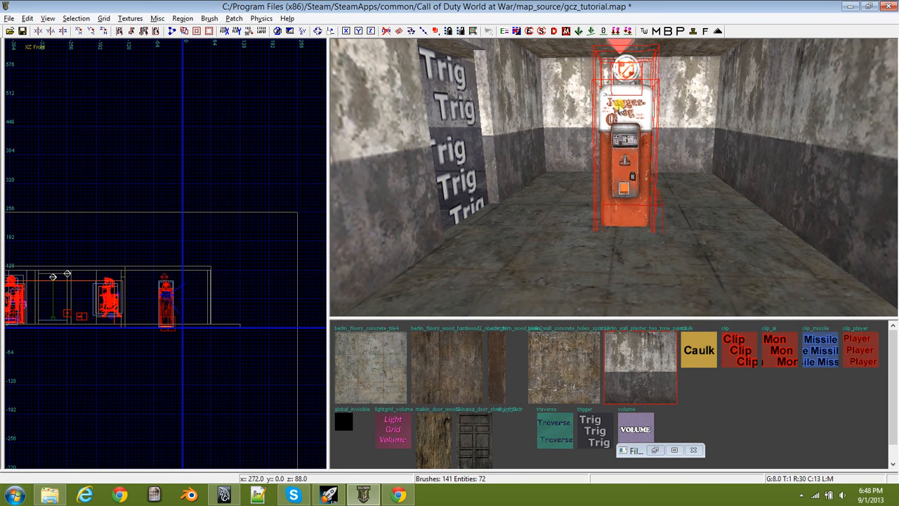
pyautogui.keyDown('shift'); pyautogui.click(622, 104); pyautogui.keyUp('shift')
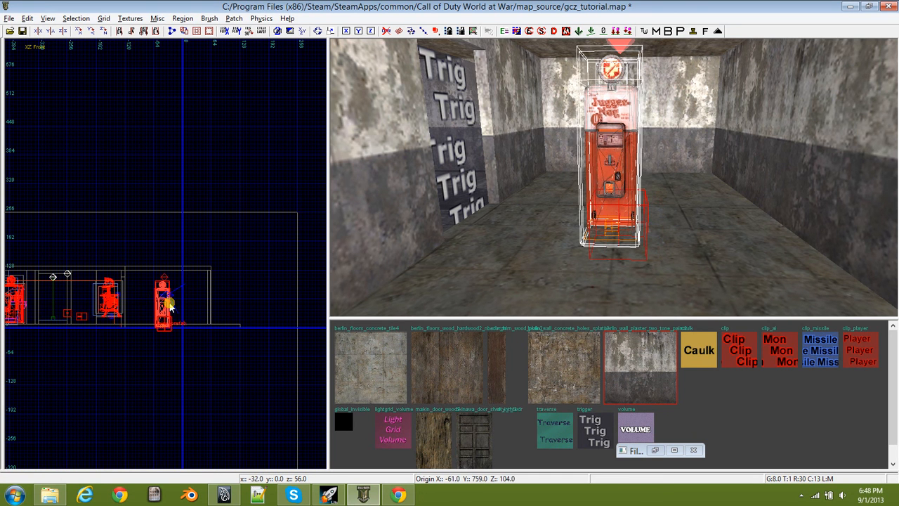
pyautogui.press('Escape')
pyautogui.keyDown('shift'); pyautogui.click(602, 160); pyautogui.keyUp('shift')
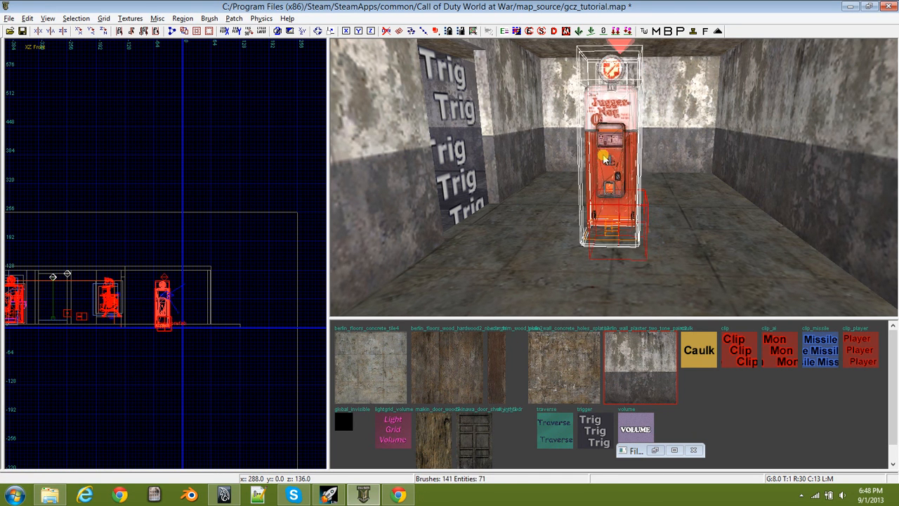
pyautogui.moveTo(602, 160); pyautogui.dragTo(641, 137)
pyautogui.press('Escape')
pyautogui.moveTo(713, 82)
pyautogui.mouseDown(button='right')
pyautogui.moveTo(691, 90)
pyautogui.moveTo(713, 81)
pyautogui.mouseUp(button='right')
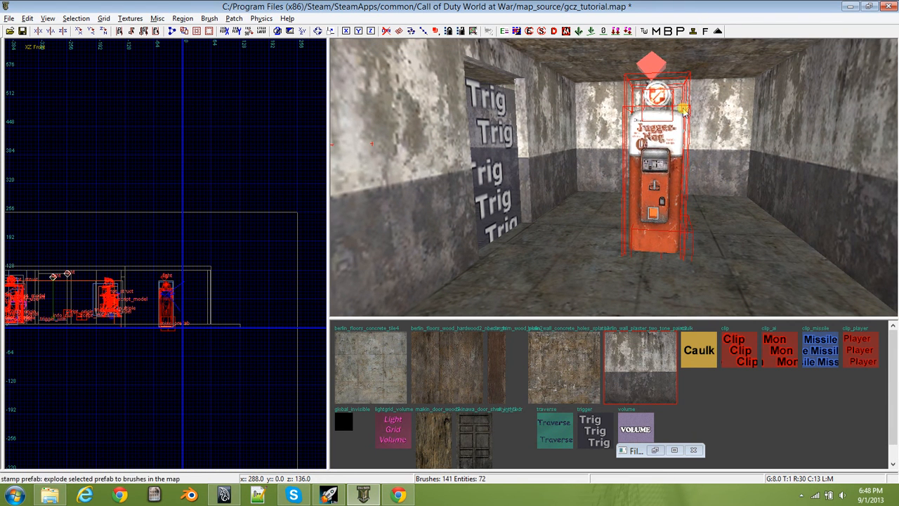
# Stamp the selected Jugger-Nog prefab into separate map brushes and entities, and deselect them.
pyautogui.keyDown('shift'); pyautogui.click(664, 176); pyautogui.keyUp('shift')
pyautogui.scroll(4, 664, 158)
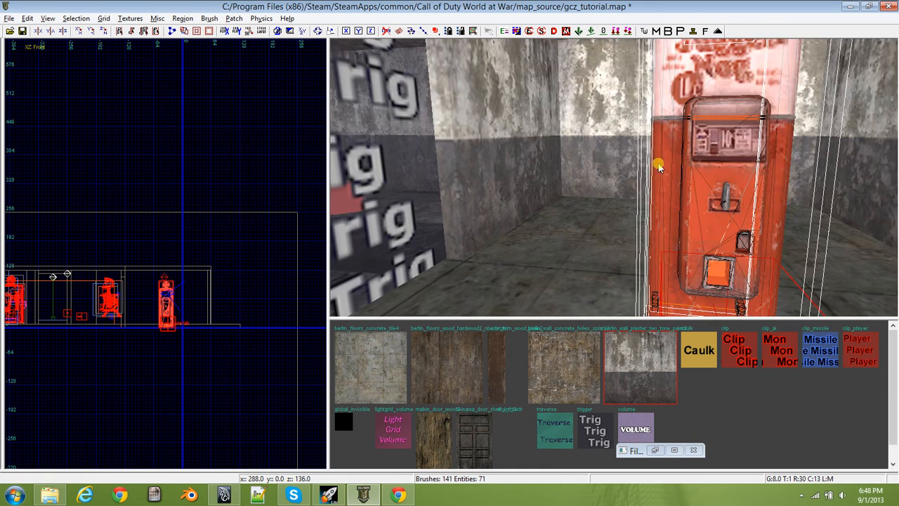
pyautogui.moveTo(656, 165); pyautogui.dragTo(766, 137, button='right')
pyautogui.click(694, 32)
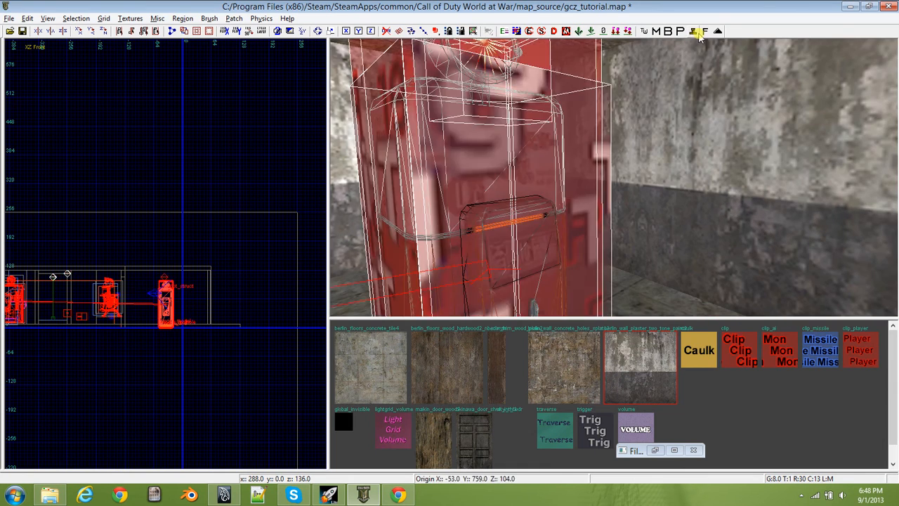
pyautogui.press('Escape')
pyautogui.moveTo(678, 199)
pyautogui.mouseDown(button='right')
pyautogui.moveTo(646, 192)
pyautogui.moveTo(655, 184)
pyautogui.moveTo(658, 193)
pyautogui.moveTo(646, 177)
pyautogui.moveTo(621, 177)
pyautogui.moveTo(638, 179)
pyautogui.mouseUp(button='right')
pyautogui.scroll(-3, 673, 197)
pyautogui.keyDown('shift'); pyautogui.click(643, 174); pyautogui.keyUp('shift')
pyautogui.keyDown('shift'); pyautogui.click(774, 256); pyautogui.keyUp('shift')
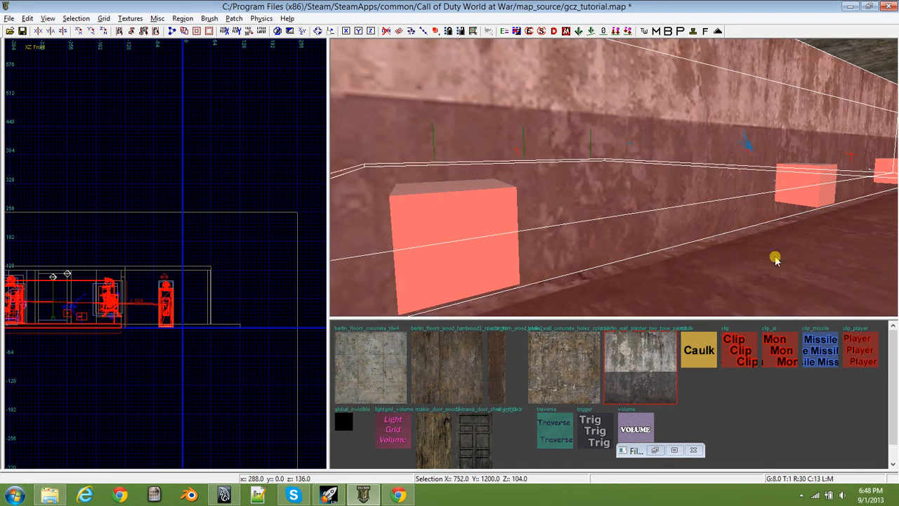
pyautogui.moveTo(774, 256); pyautogui.dragTo(781, 252, button='right')
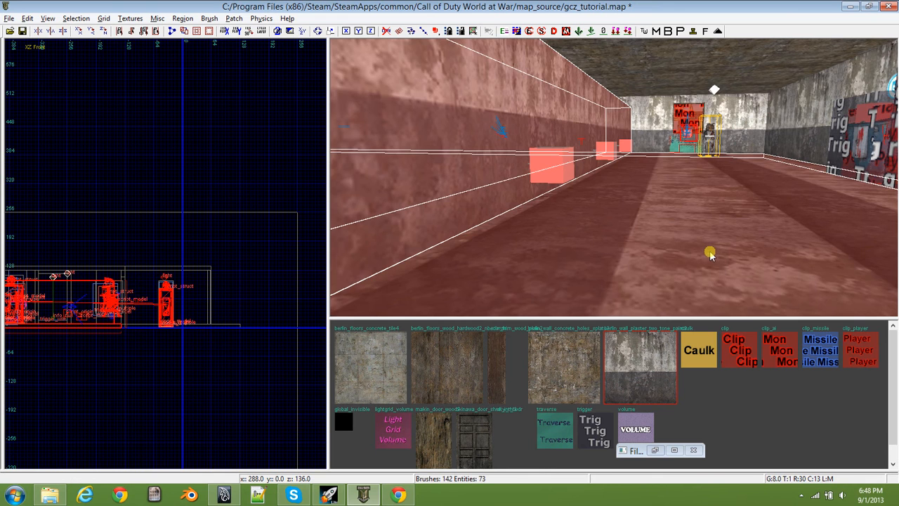
pyautogui.press('Escape')
pyautogui.moveTo(667, 206); pyautogui.dragTo(632, 210, button='right')
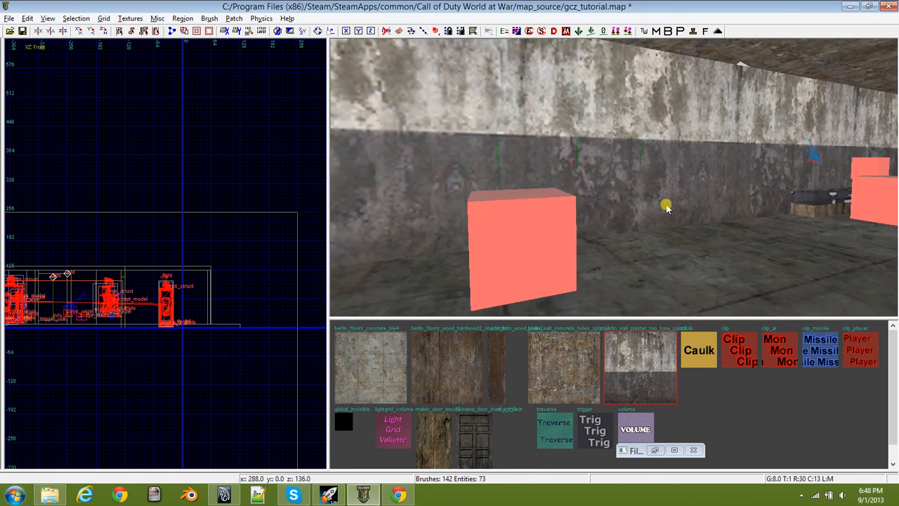
pyautogui.keyDown('shift'); pyautogui.click(642, 189); pyautogui.keyUp('shift')
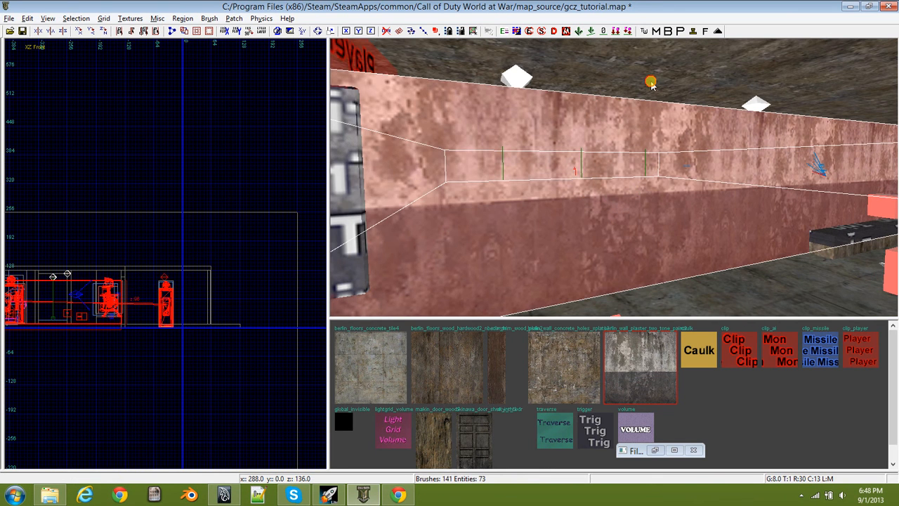
pyautogui.moveTo(651, 82); pyautogui.dragTo(654, 75)
pyautogui.press('Escape')
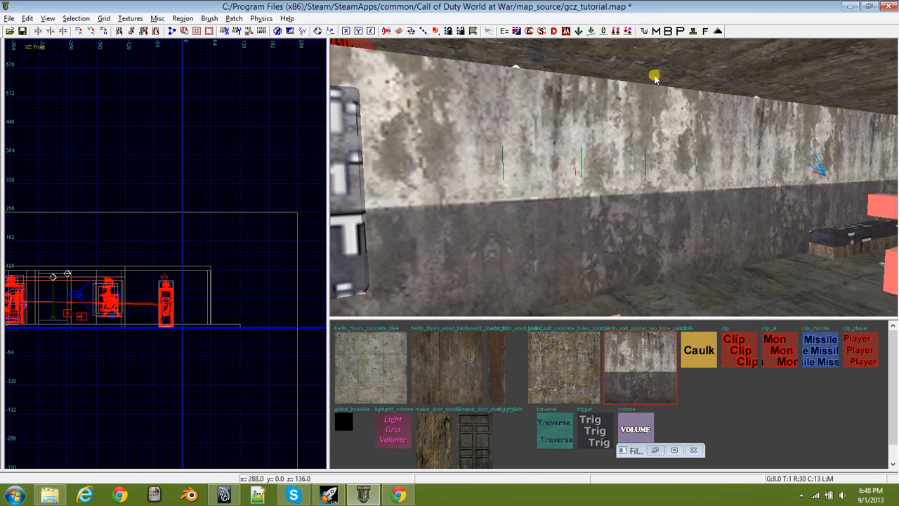
# Move the stamped clip and trigger brushes away from the Jugger-Nog model and undo the move.
pyautogui.moveTo(676, 146)
pyautogui.mouseDown(button='right')
pyautogui.moveTo(674, 159)
pyautogui.moveTo(712, 157)
pyautogui.moveTo(692, 164)
pyautogui.moveTo(638, 157)
pyautogui.moveTo(647, 169)
pyautogui.moveTo(652, 162)
pyautogui.moveTo(615, 159)
pyautogui.mouseUp(button='right')
pyautogui.keyDown('shift'); pyautogui.click(677, 145); pyautogui.keyUp('shift')
pyautogui.press('Escape')
pyautogui.keyDown('shift'); pyautogui.click(616, 159); pyautogui.keyUp('shift')
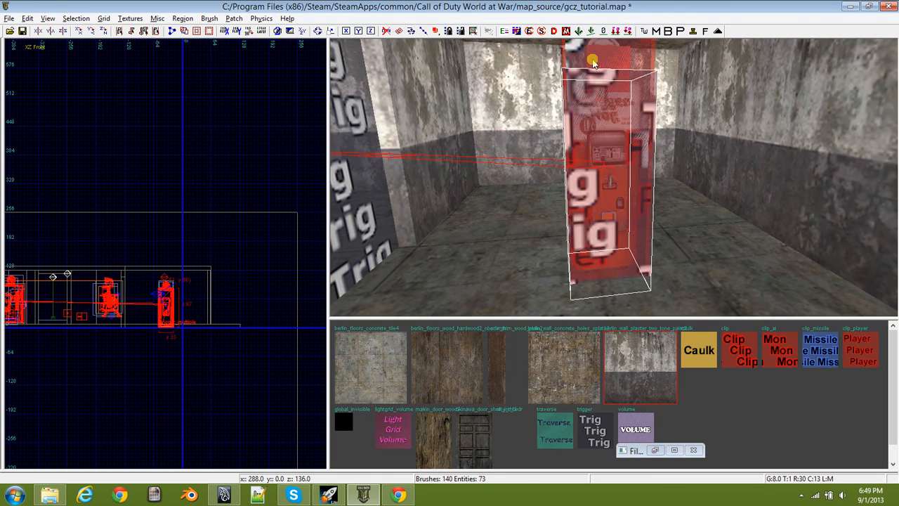
pyautogui.press('BackSpace')
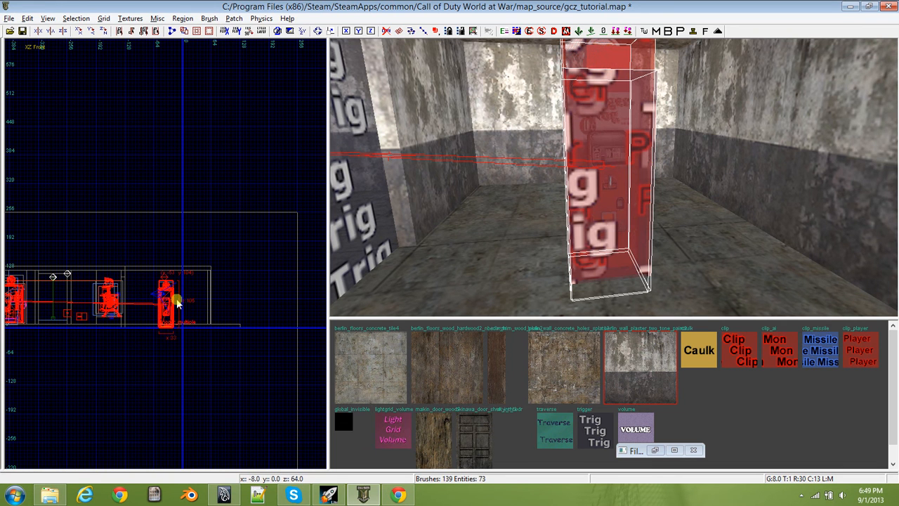
pyautogui.moveTo(167, 302); pyautogui.dragTo(146, 302)
pyautogui.press('Escape')
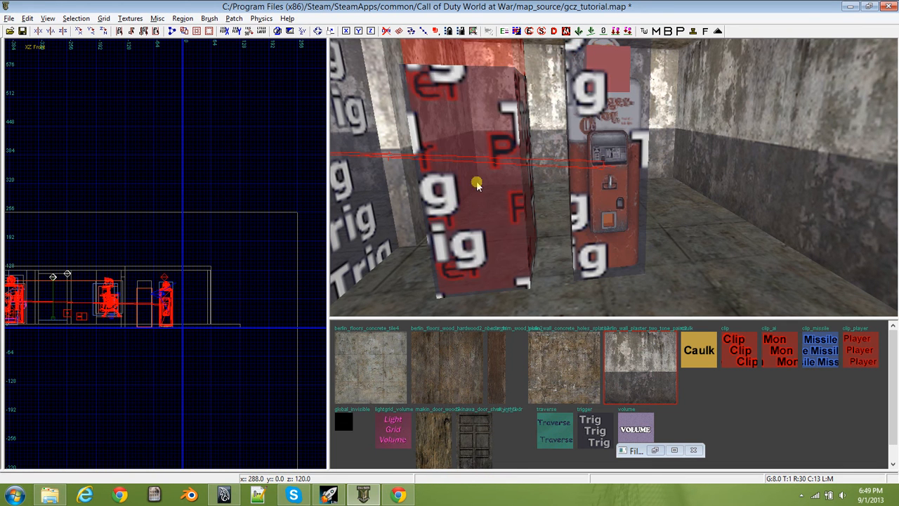
pyautogui.hotkey('ctrl', 'z')
pyautogui.press('Escape')
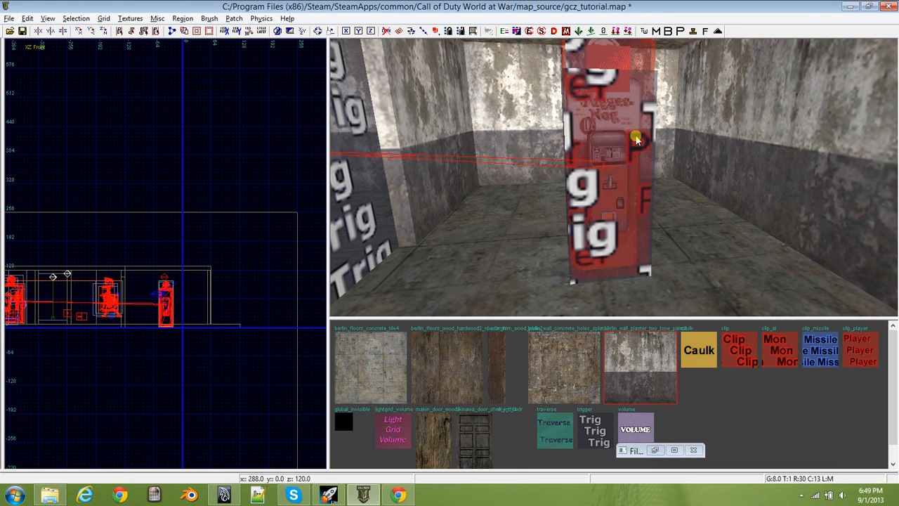
pyautogui.moveTo(633, 139); pyautogui.dragTo(630, 125, button='right')
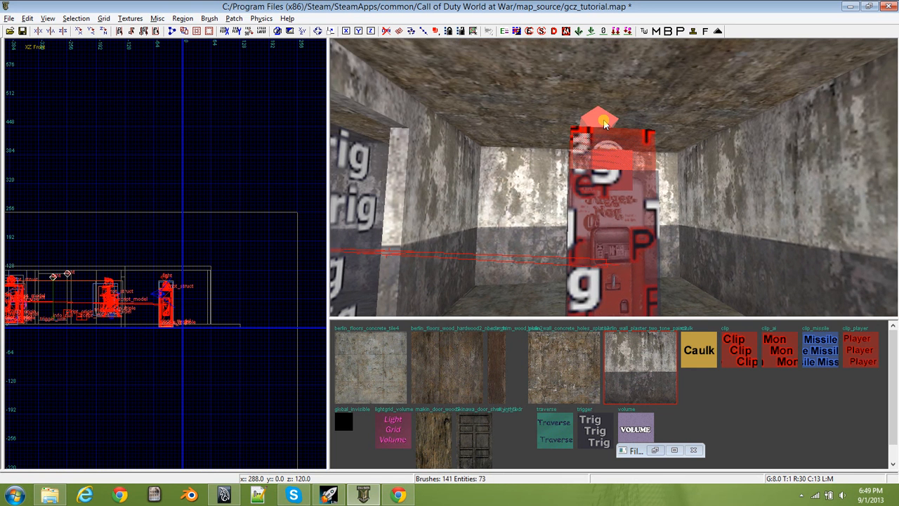
# Preview the map's lighting around the Jugger-Nog machine, check the light above it, and return to the unlit view.
pyautogui.press('F4')
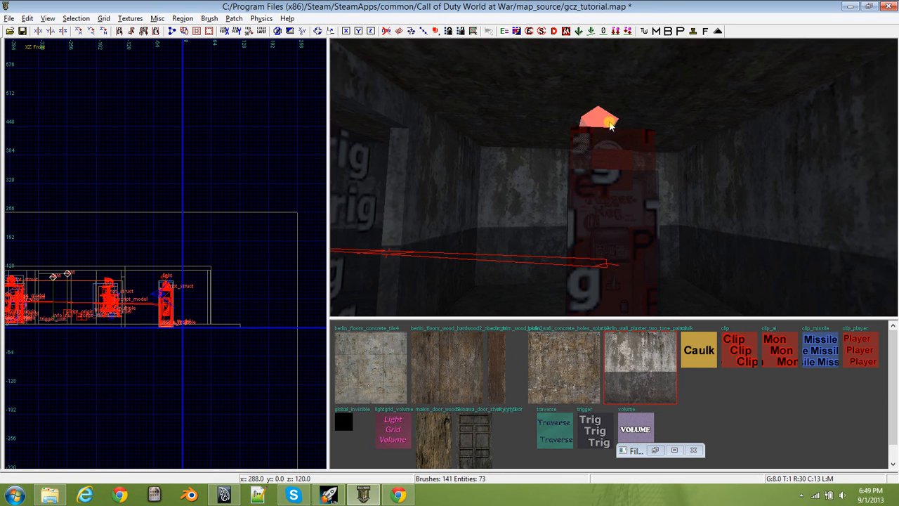
pyautogui.keyDown('shift'); pyautogui.click(595, 121); pyautogui.keyUp('shift')
pyautogui.moveTo(627, 125)
pyautogui.mouseDown(button='right')
pyautogui.moveTo(630, 158)
pyautogui.moveTo(626, 134)
pyautogui.moveTo(597, 125)
pyautogui.moveTo(618, 112)
pyautogui.moveTo(629, 125)
pyautogui.moveTo(604, 149)
pyautogui.moveTo(597, 134)
pyautogui.moveTo(623, 120)
pyautogui.mouseUp(button='right')
pyautogui.press('Escape')
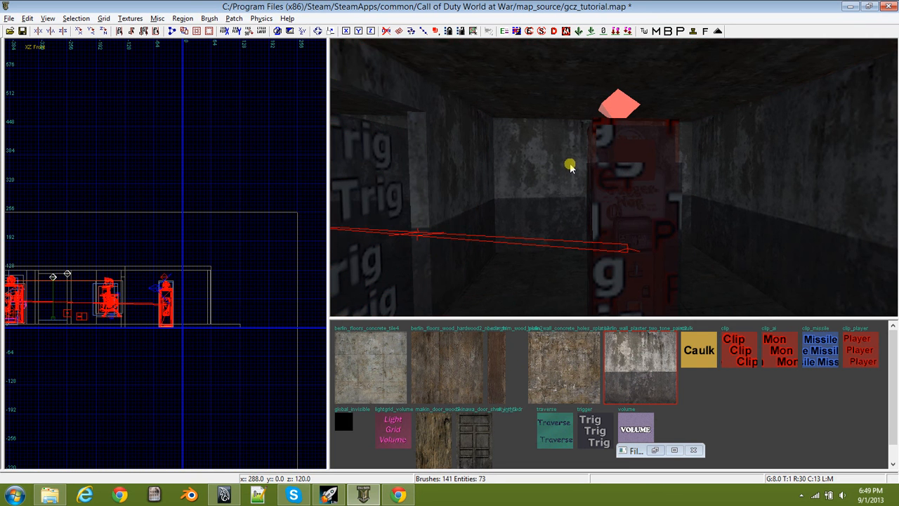
pyautogui.press('F4')
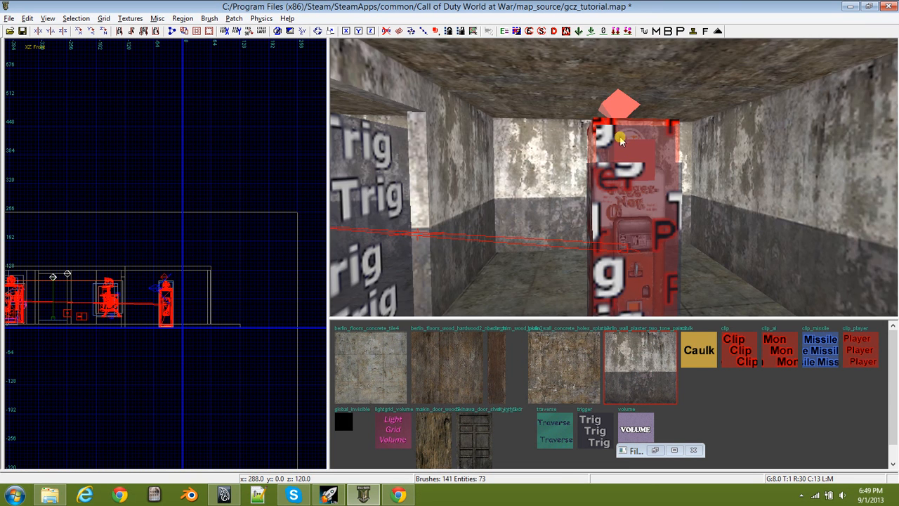
pyautogui.moveTo(614, 178)
pyautogui.mouseDown(button='right')
pyautogui.moveTo(597, 186)
pyautogui.moveTo(674, 203)
pyautogui.moveTo(576, 179)
pyautogui.moveTo(629, 169)
pyautogui.mouseUp(button='right')
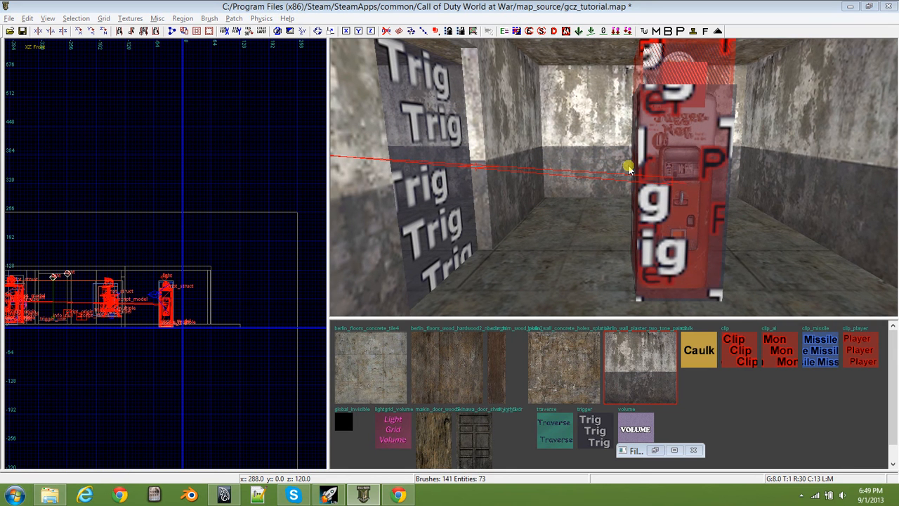
# Review the worldspawn entity's sun, ambient and radiosity properties, and close the Entity window.
pyautogui.press('n')
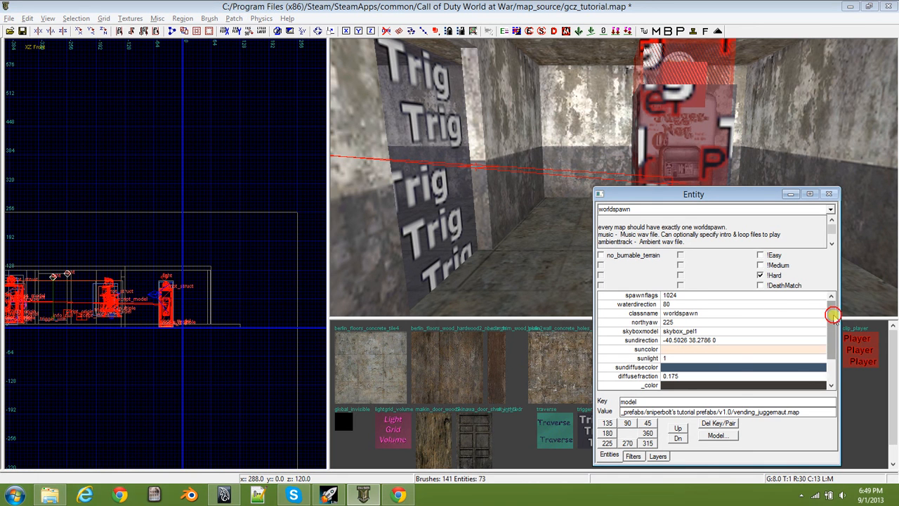
pyautogui.moveTo(832, 317); pyautogui.dragTo(834, 338)
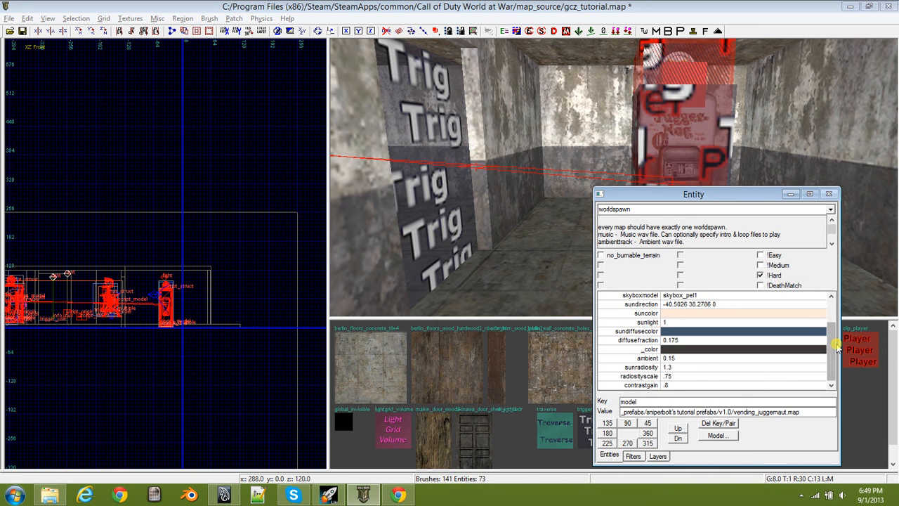
pyautogui.moveTo(835, 336); pyautogui.dragTo(834, 311)
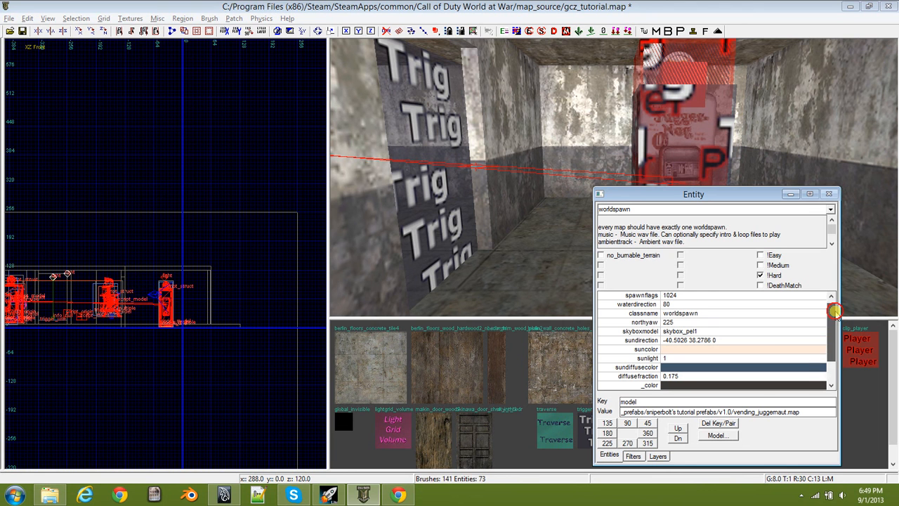
pyautogui.click(861, 260)
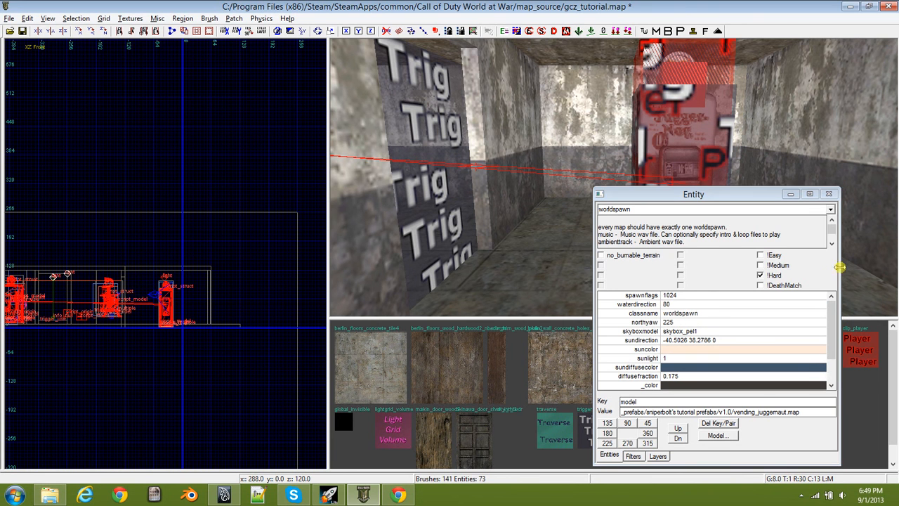
pyautogui.press('n')
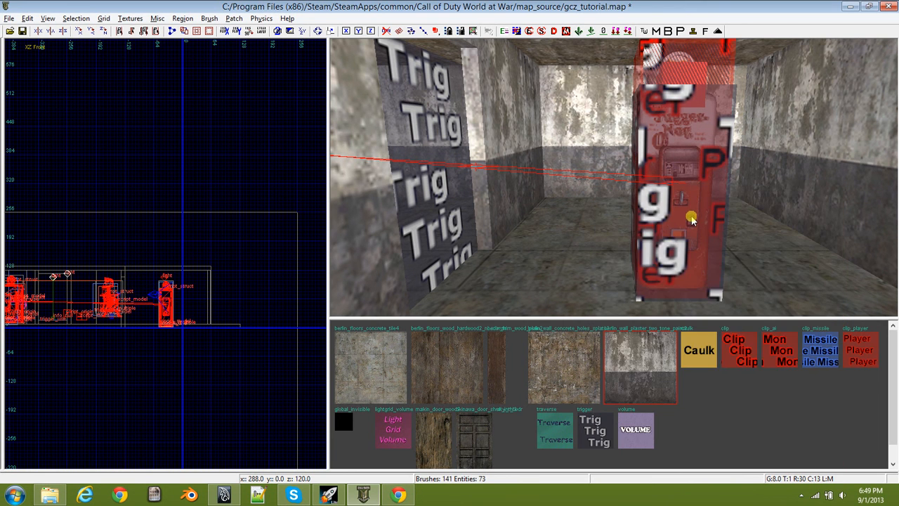
# Insert a misc prefab entity inside the corridor in the top view, below the Jugger-Nog machine.
pyautogui.moveTo(692, 218)
pyautogui.mouseDown(button='right')
pyautogui.moveTo(636, 200)
pyautogui.moveTo(643, 214)
pyautogui.moveTo(569, 218)
pyautogui.moveTo(558, 204)
pyautogui.moveTo(491, 211)
pyautogui.moveTo(562, 200)
pyautogui.moveTo(534, 204)
pyautogui.moveTo(692, 216)
pyautogui.moveTo(650, 224)
pyautogui.moveTo(675, 221)
pyautogui.mouseUp(button='right')
pyautogui.hotkey('ctrl', 'Tab')
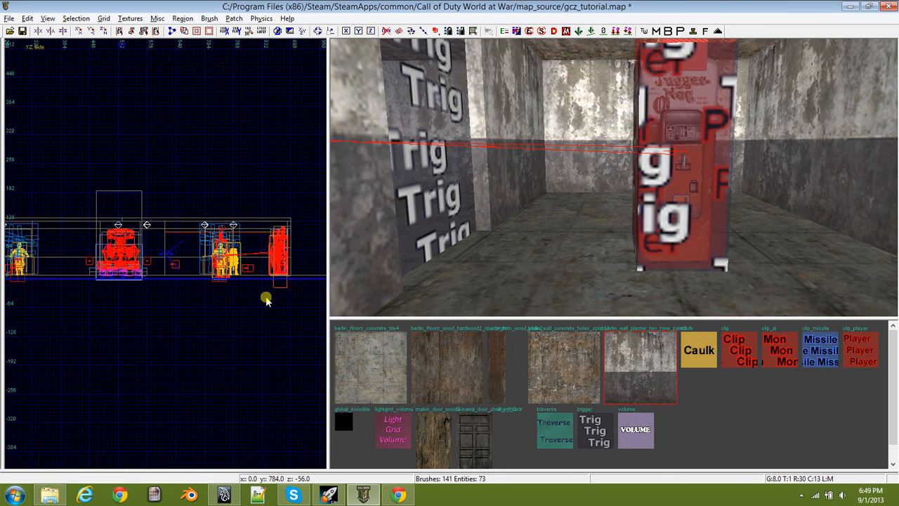
pyautogui.hotkey('ctrl', 'Tab')
pyautogui.moveTo(134, 270); pyautogui.dragTo(144, 214, button='right')
pyautogui.rightClick(173, 250)
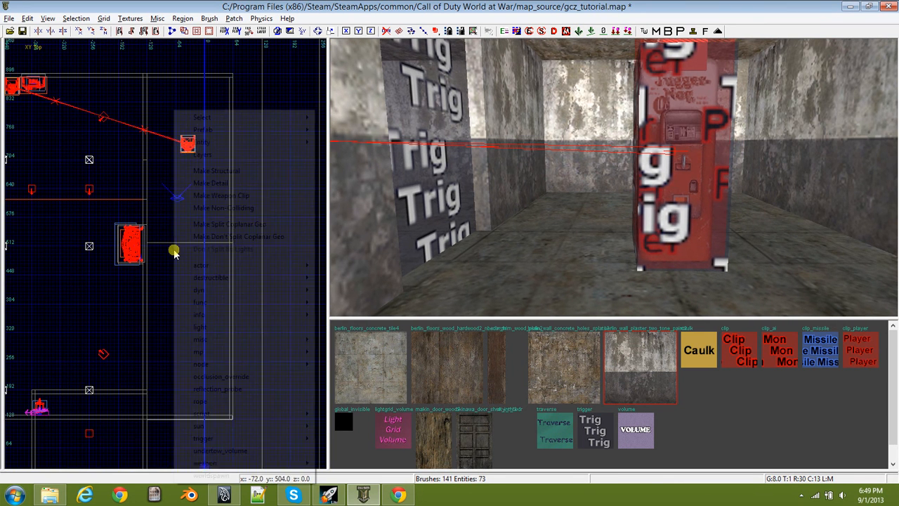
pyautogui.moveTo(225, 340)
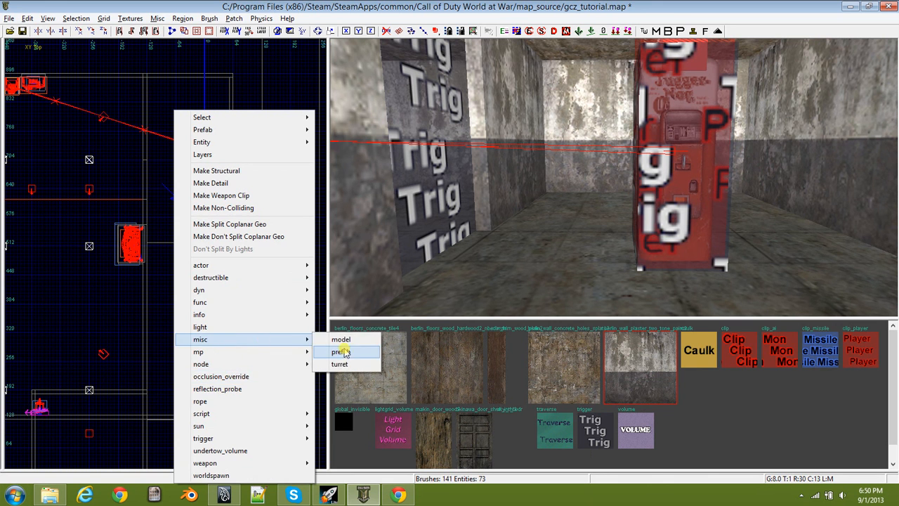
pyautogui.click(344, 353)
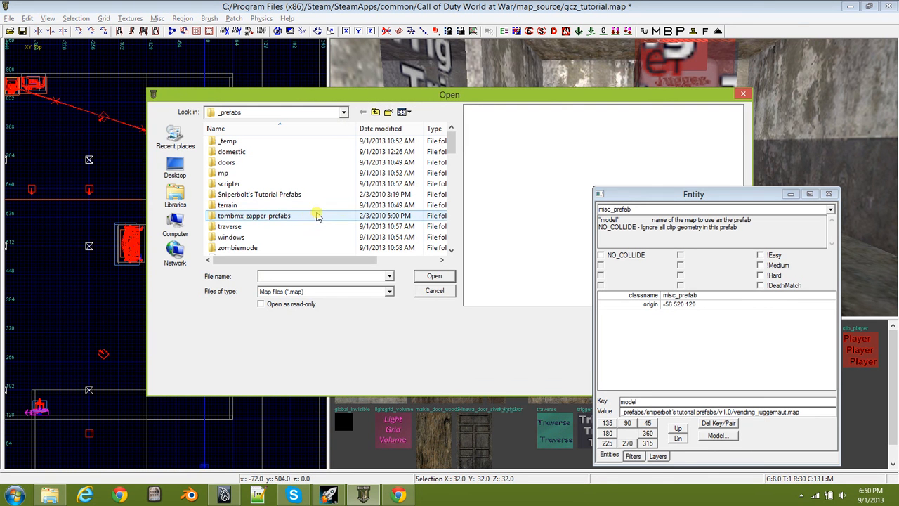
# Load weapon_upgrade_shotgun.map from the zombiemode prefab folder as the new prefab's model.
pyautogui.click(312, 218)
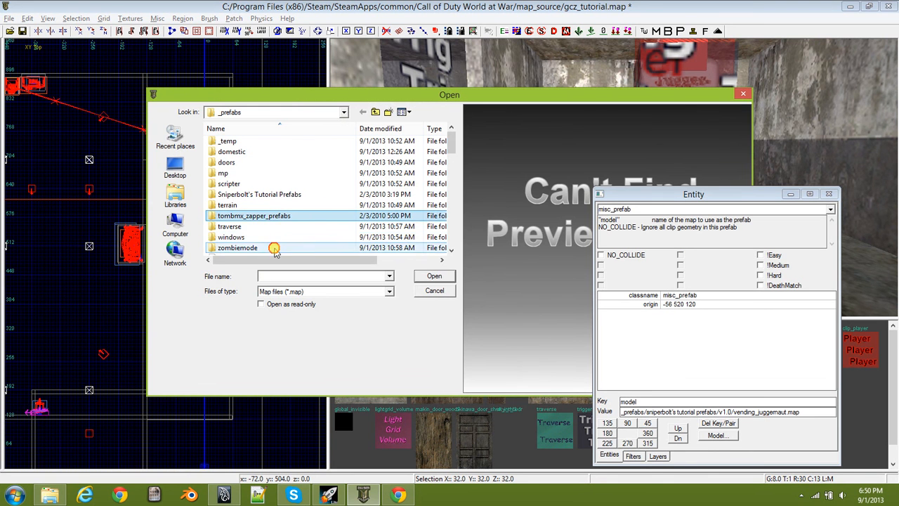
pyautogui.doubleClick(274, 249)
pyautogui.scroll(-10, 351, 204)
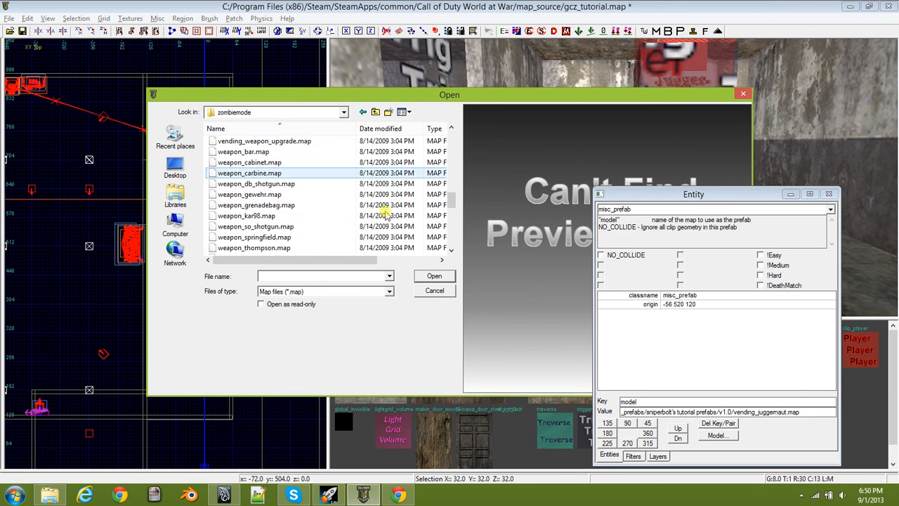
pyautogui.scroll(-8, 385, 214)
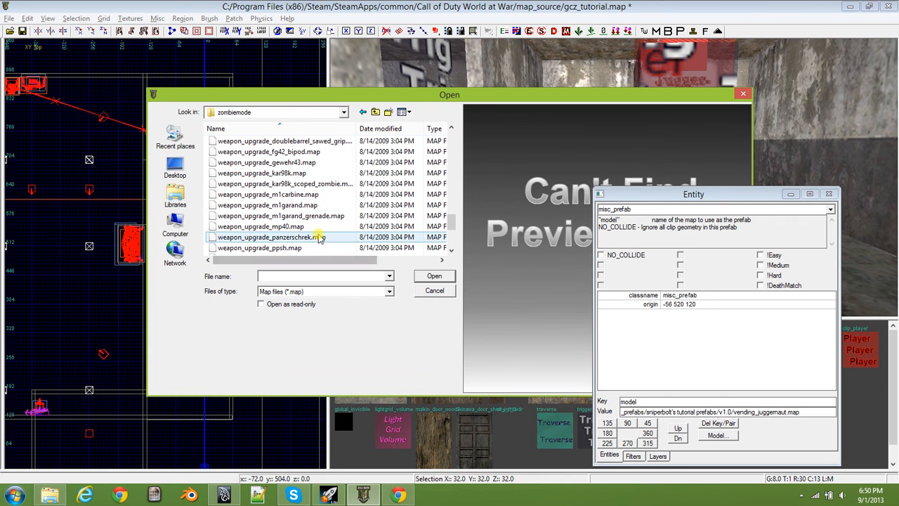
pyautogui.click(320, 237)
pyautogui.scroll(3, 312, 237)
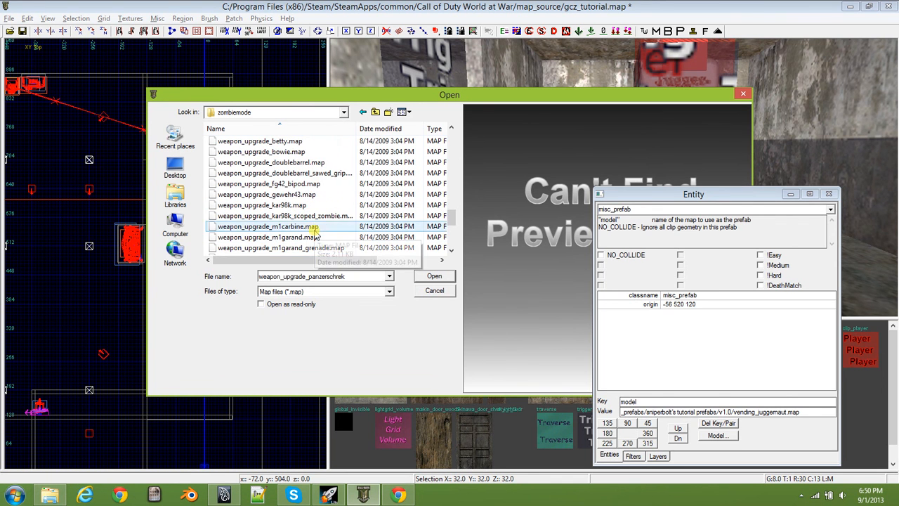
pyautogui.click(313, 152)
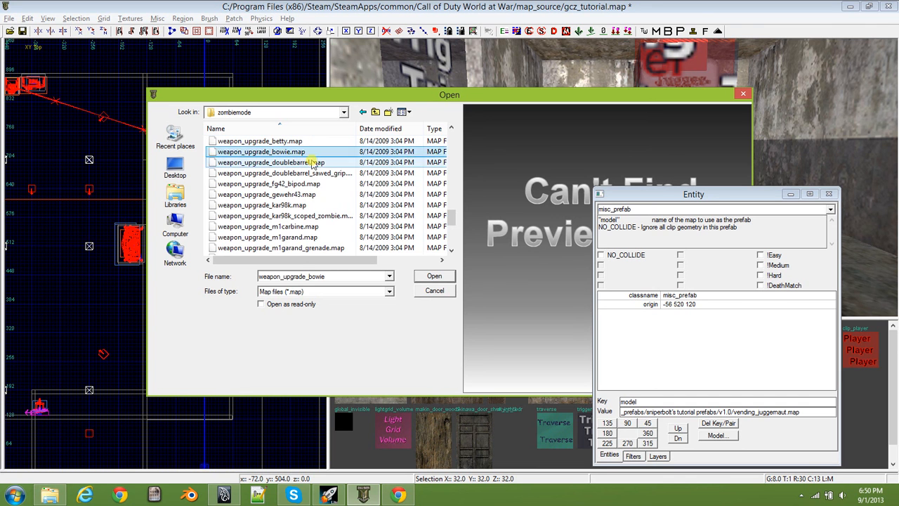
pyautogui.scroll(2, 312, 163)
pyautogui.scroll(-6, 312, 168)
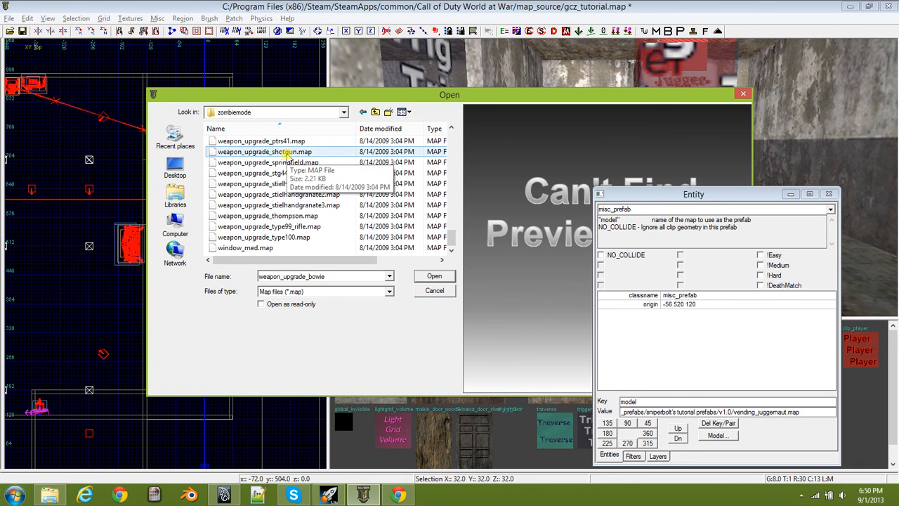
pyautogui.click(287, 152)
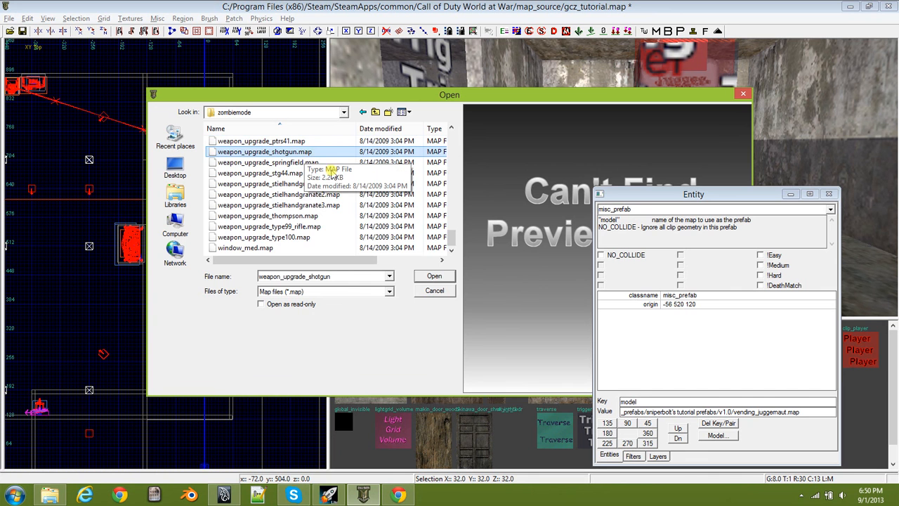
pyautogui.click(435, 276)
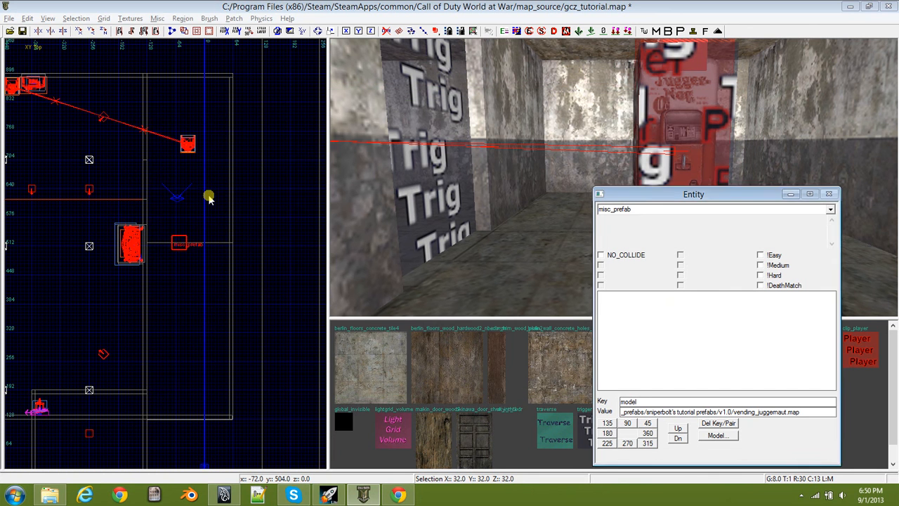
# Rotate the shotgun prefab -90 degrees about the vertical axis and place it against the corridor's outer wall.
pyautogui.moveTo(201, 206); pyautogui.dragTo(222, 188)
pyautogui.scroll(5, 225, 191)
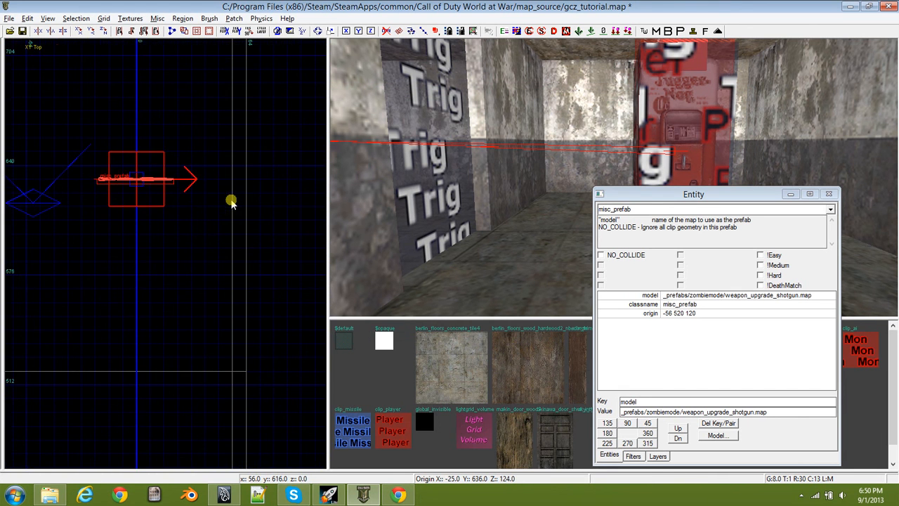
pyautogui.moveTo(209, 231); pyautogui.dragTo(265, 214)
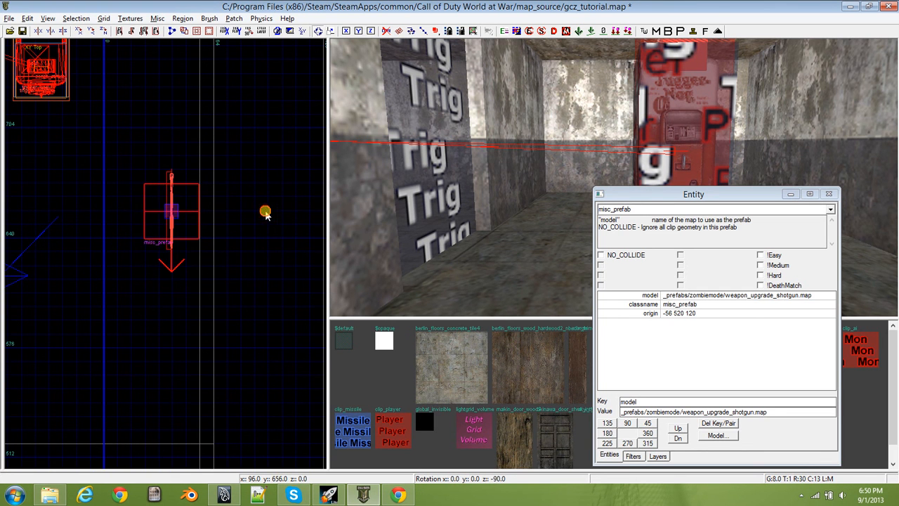
pyautogui.moveTo(154, 209); pyautogui.dragTo(190, 201)
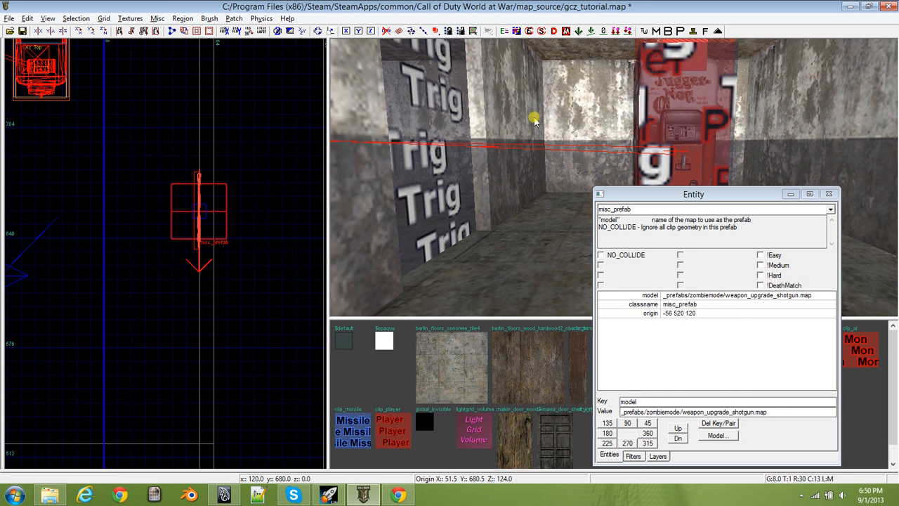
pyautogui.moveTo(534, 120); pyautogui.dragTo(539, 123, button='right')
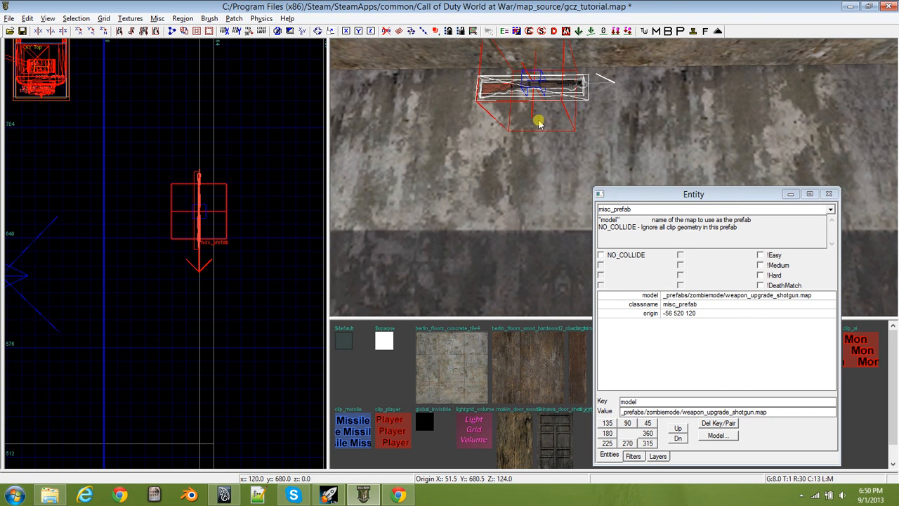
# Lower the shotgun prefab to about mid-height on the wall in the front view, deselect it, and minimize the Entity window.
pyautogui.hotkey('ctrl', 'Tab')
pyautogui.moveTo(170, 259); pyautogui.dragTo(169, 360)
pyautogui.press('Escape')
pyautogui.moveTo(517, 196)
pyautogui.mouseDown(button='right')
pyautogui.moveTo(523, 211)
pyautogui.moveTo(529, 204)
pyautogui.moveTo(478, 196)
pyautogui.moveTo(523, 183)
pyautogui.mouseUp(button='right')
pyautogui.scroll(2, 518, 198)
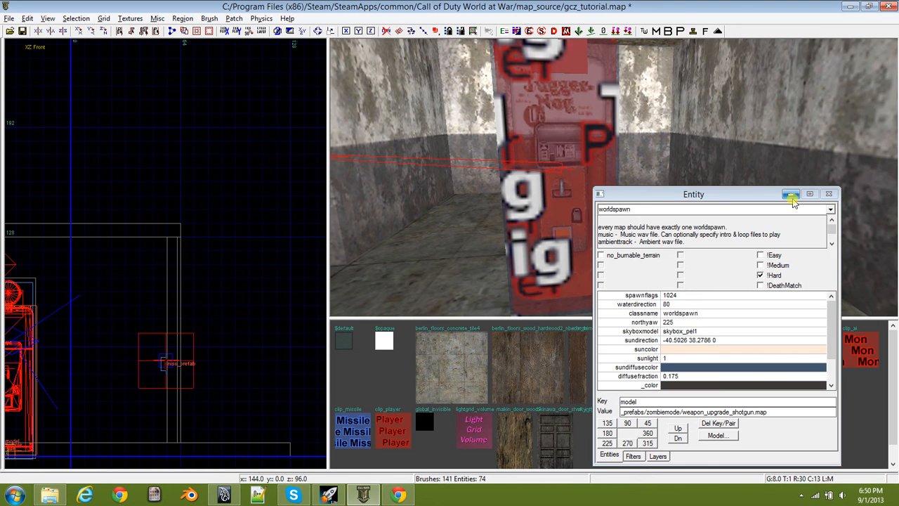
pyautogui.click(790, 194)
# Hide the brush obstructing the view of the main room and save the gcz_tutorial map.
pyautogui.moveTo(747, 201)
pyautogui.mouseDown(button='right')
pyautogui.moveTo(764, 197)
pyautogui.moveTo(621, 197)
pyautogui.mouseUp(button='right')
pyautogui.keyDown('shift'); pyautogui.click(622, 190); pyautogui.keyUp('shift')
pyautogui.press('h')
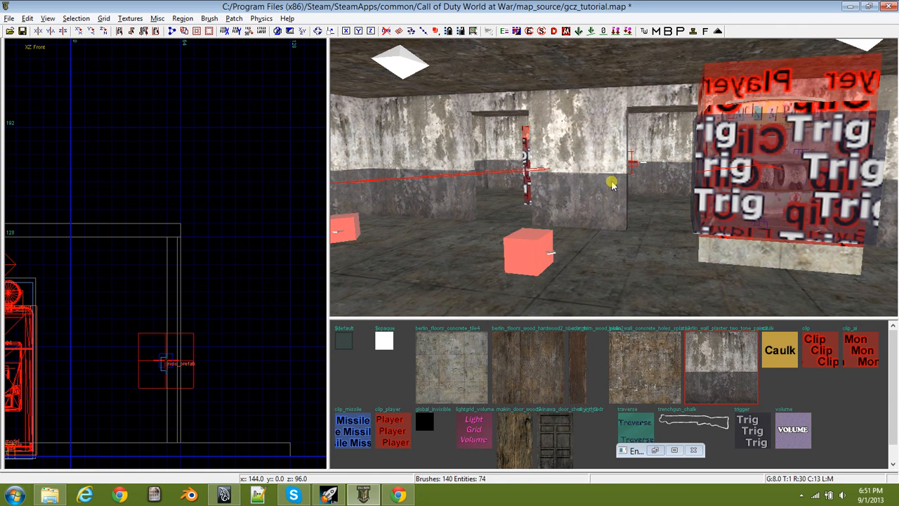
pyautogui.hotkey('ctrl', 's')
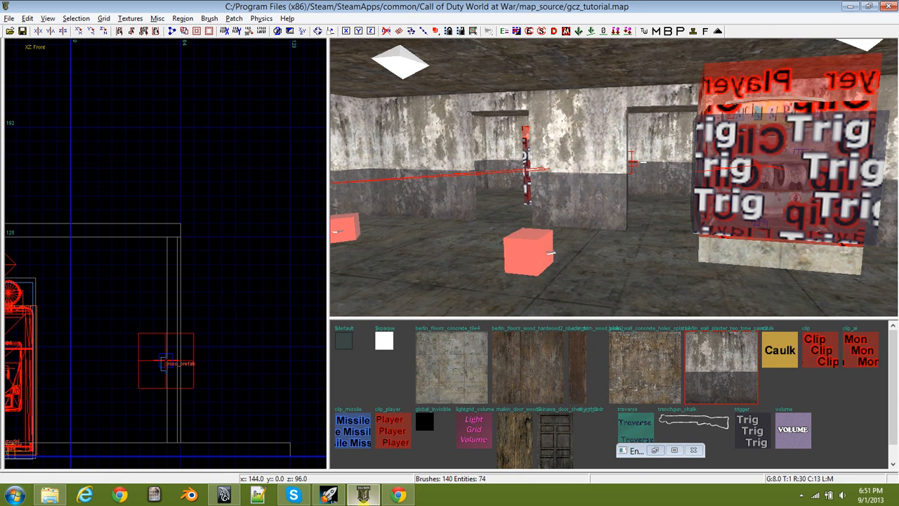